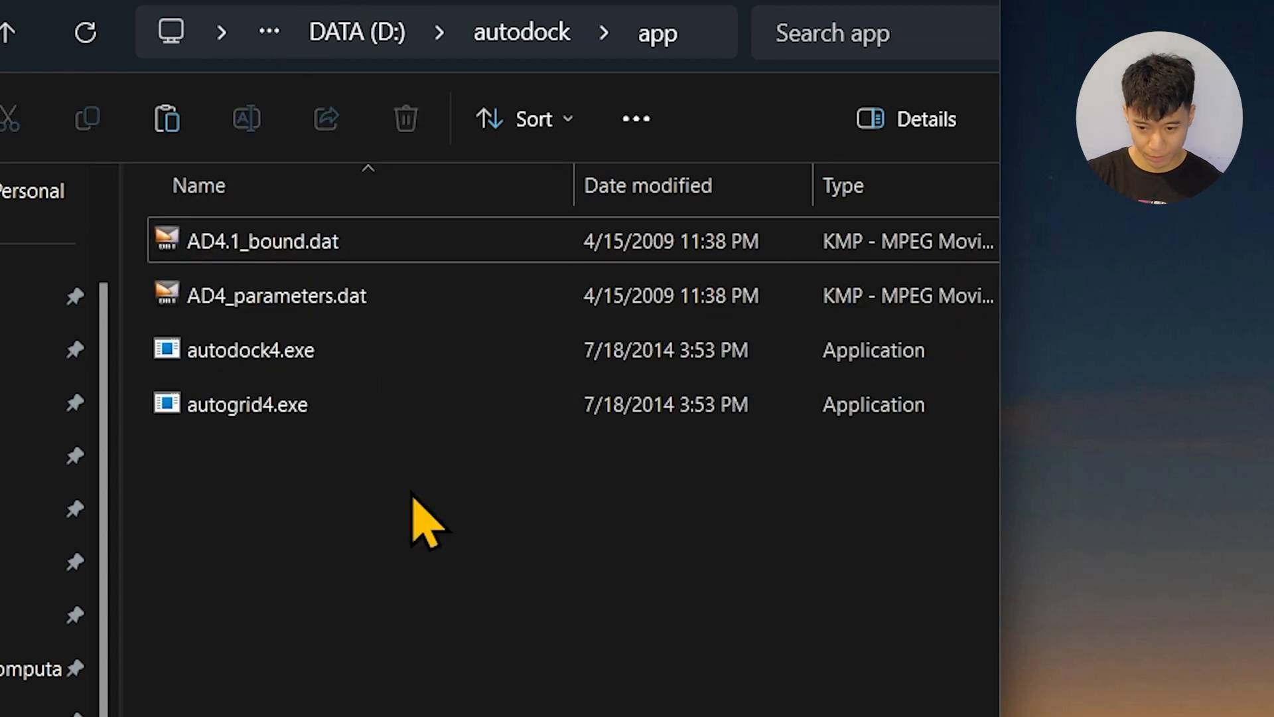
Step: Copy AD4.1_bound.dat, AD4_parameters.dat, autodock4.exe and autogrid4.exe from the autodock app folder into the chemsterlab folder, and minimize the file window
{"action": "left_click_drag", "start_coordinate": [410, 489], "coordinate": [260, 231]}
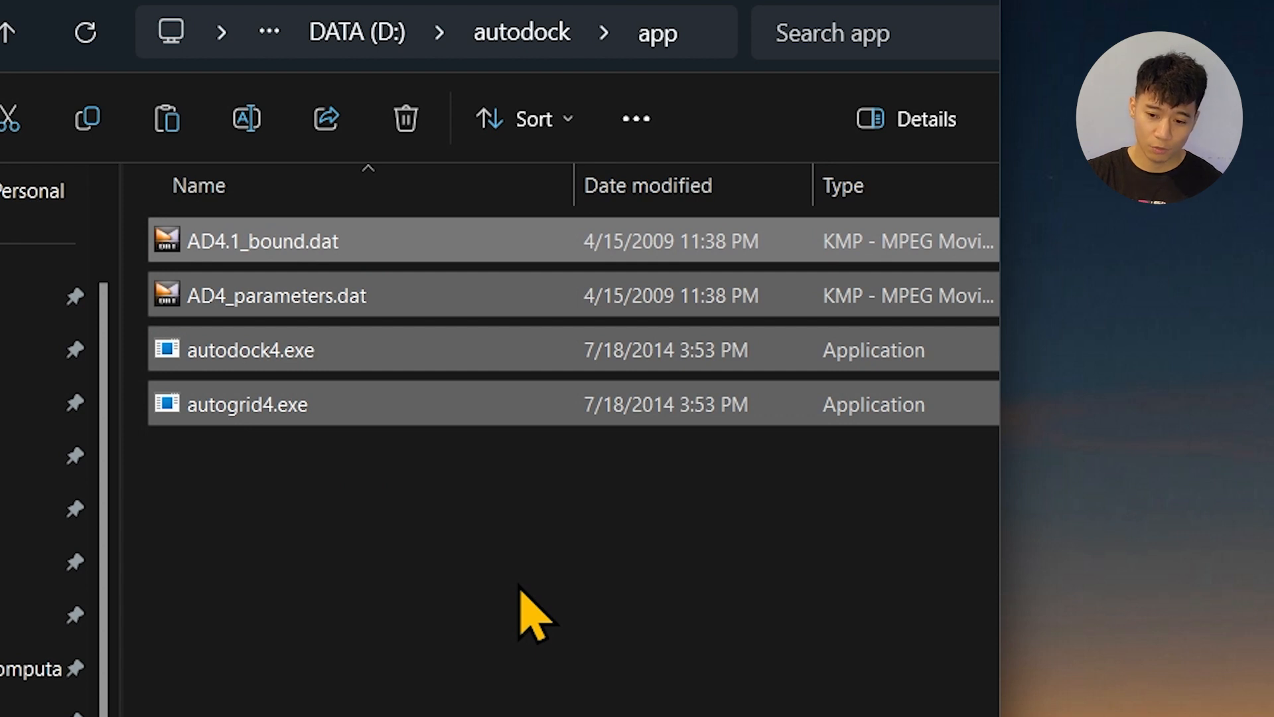
{"action": "right_click", "coordinate": [440, 292]}
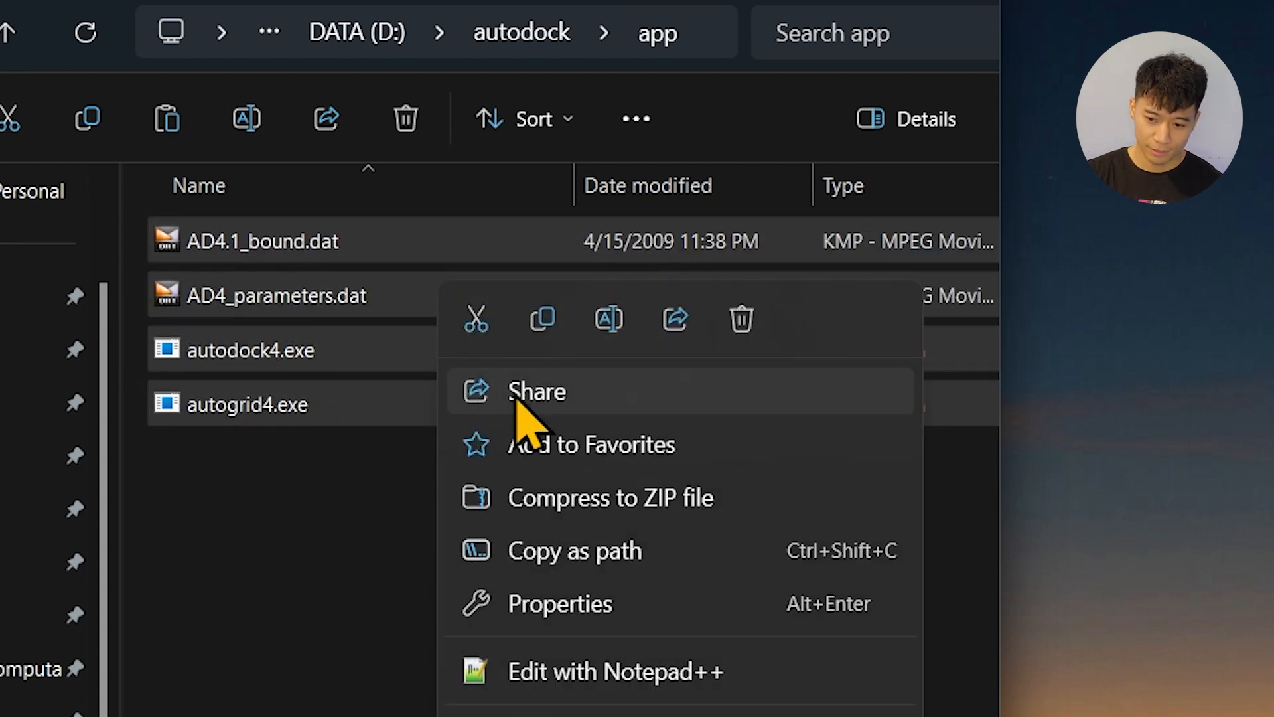
{"action": "left_click", "coordinate": [542, 319]}
{"action": "left_click", "coordinate": [274, 40]}
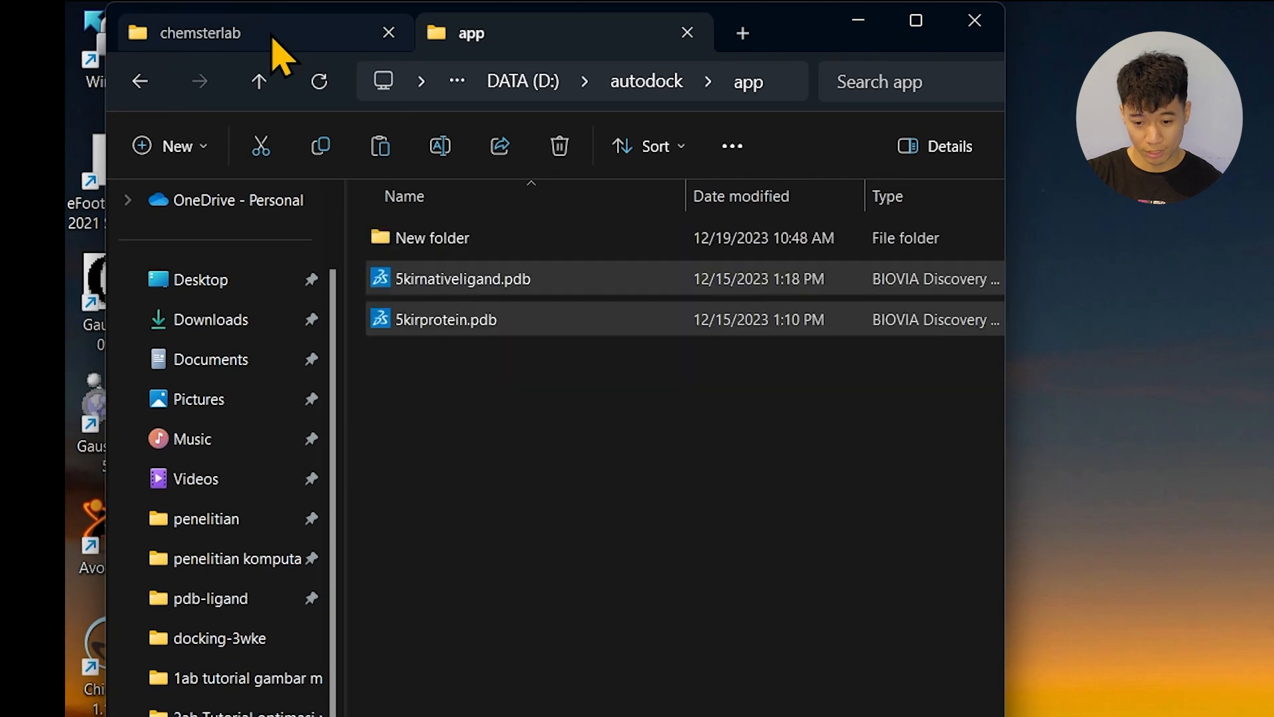
{"action": "right_click", "coordinate": [569, 460]}
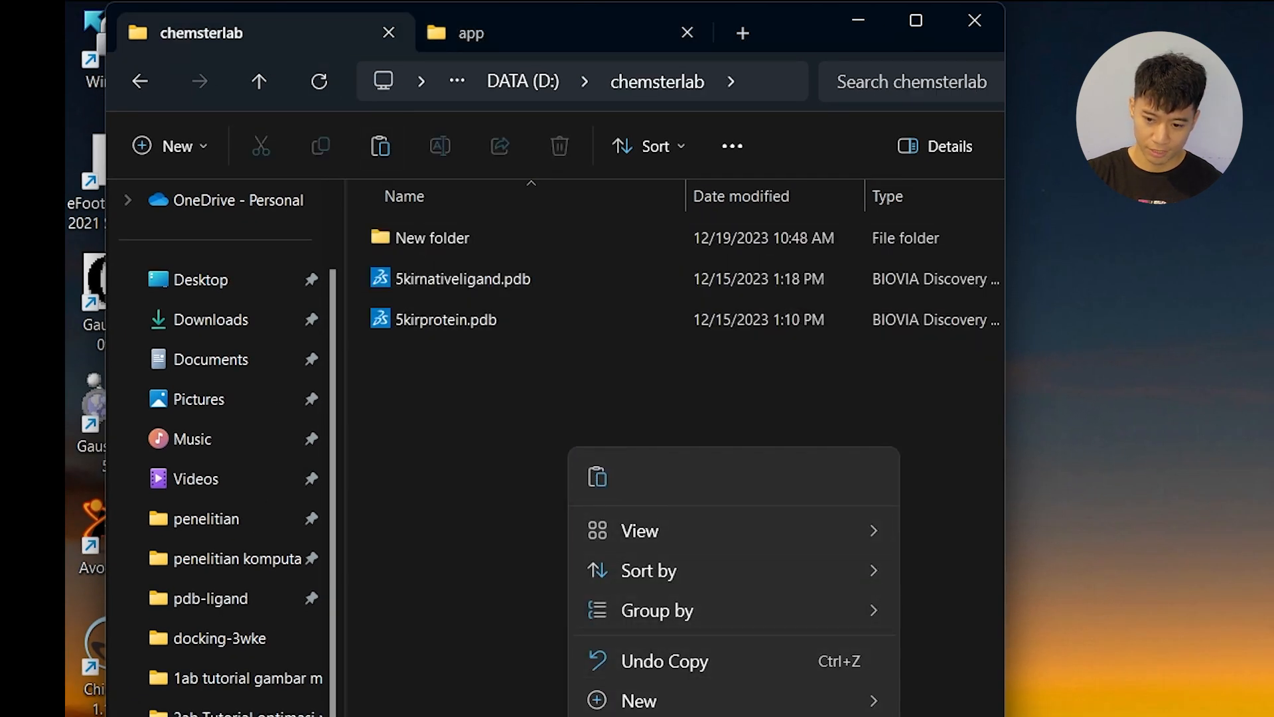
{"action": "left_click", "coordinate": [598, 481]}
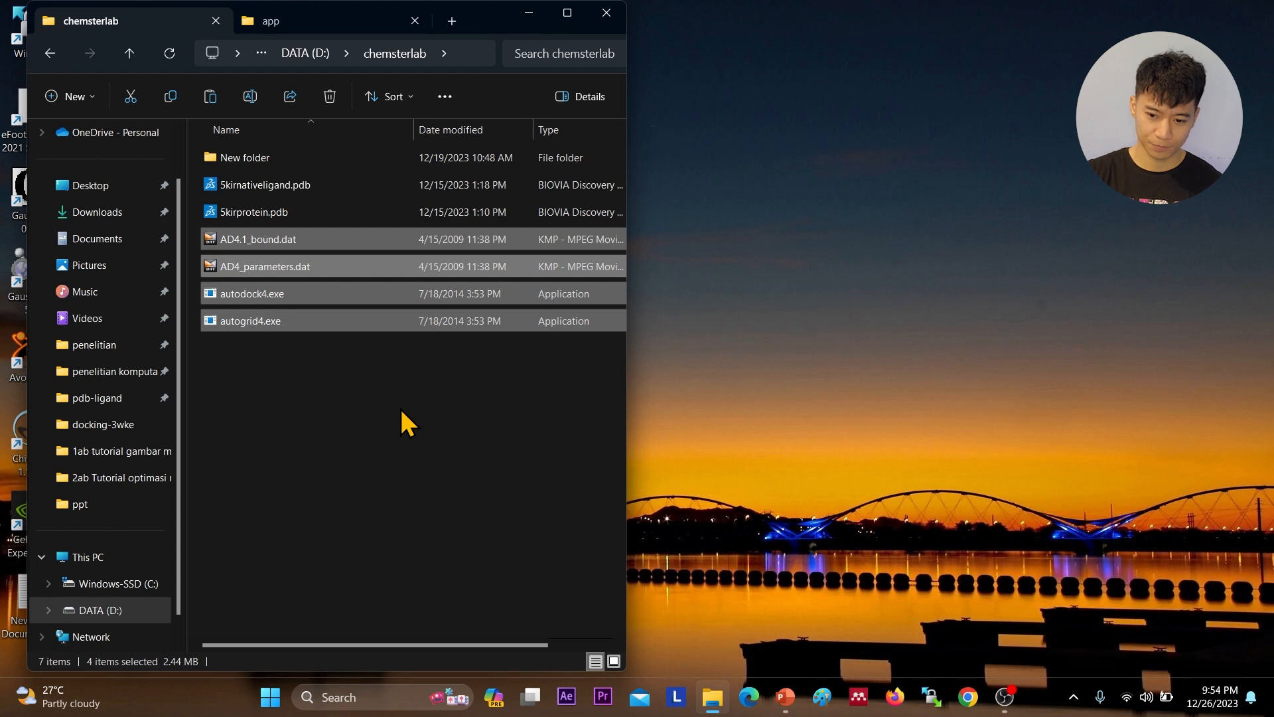
{"action": "left_click", "coordinate": [529, 14]}
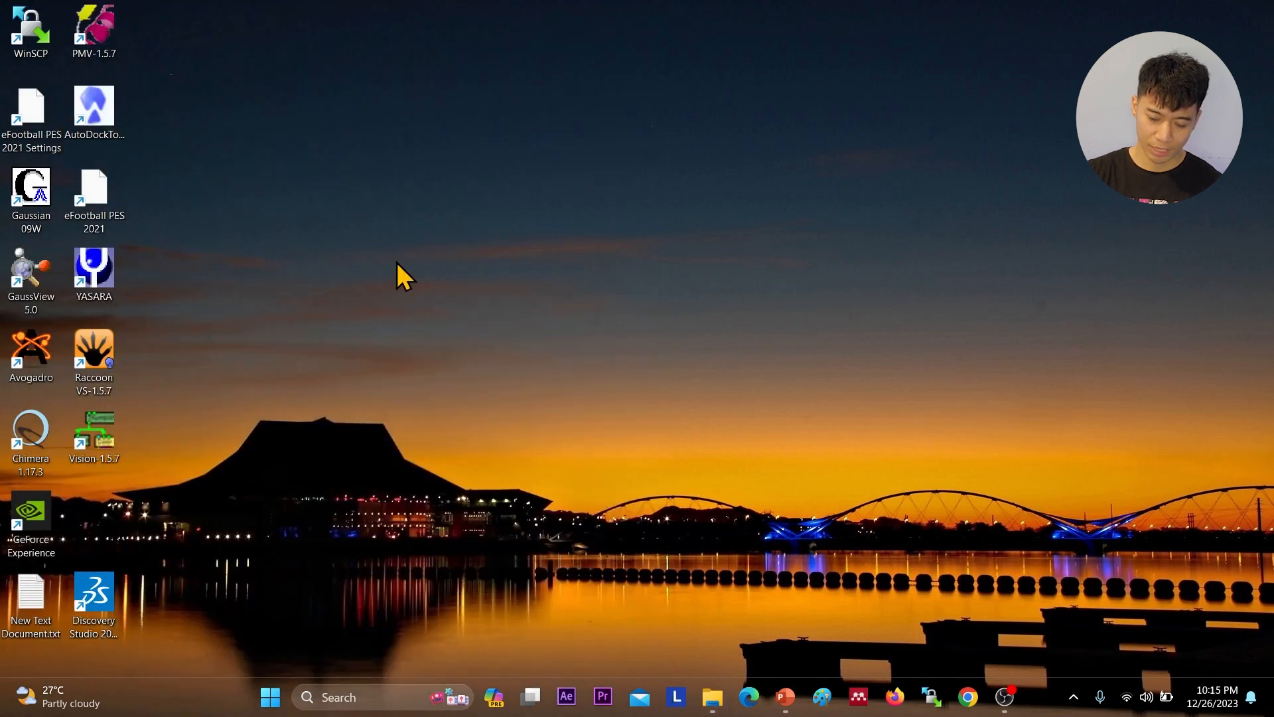
Step: Launch AutoDockTools, postpone the registration, minimize its console window and move the main window clear of the desktop shortcuts
{"action": "double_click", "coordinate": [111, 109]}
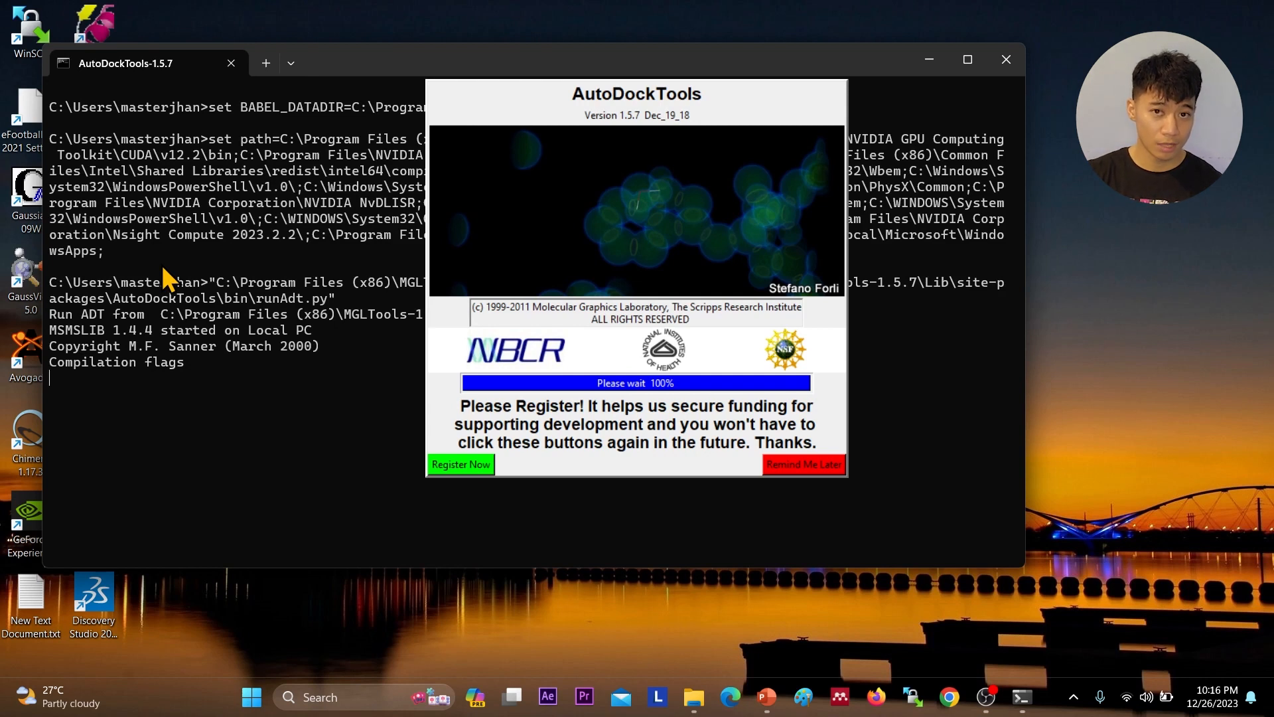
{"action": "left_click", "coordinate": [795, 466]}
{"action": "left_click", "coordinate": [929, 59]}
{"action": "left_click_drag", "start_coordinate": [403, 252], "coordinate": [741, 161]}
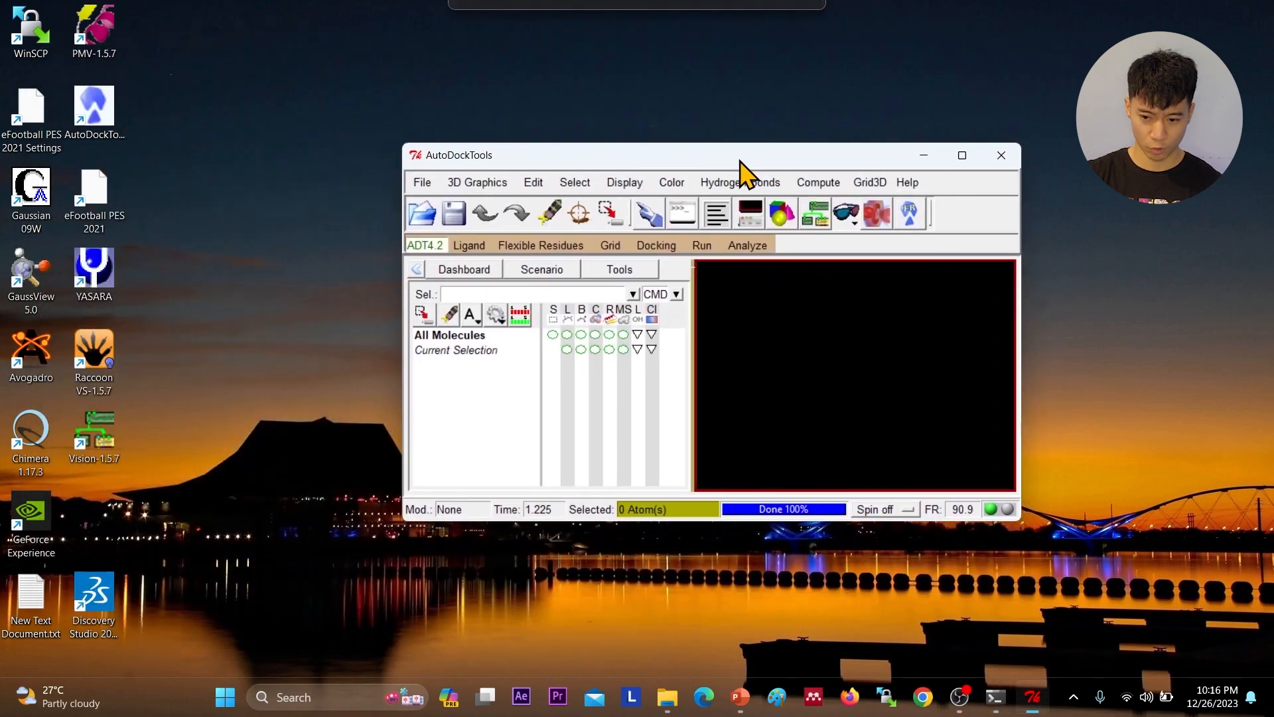
Step: Load 5kirnativeligand.pdb from the chemsterlab folder on drive D as the ligand input, listing all file types to find it
{"action": "left_click", "coordinate": [471, 247]}
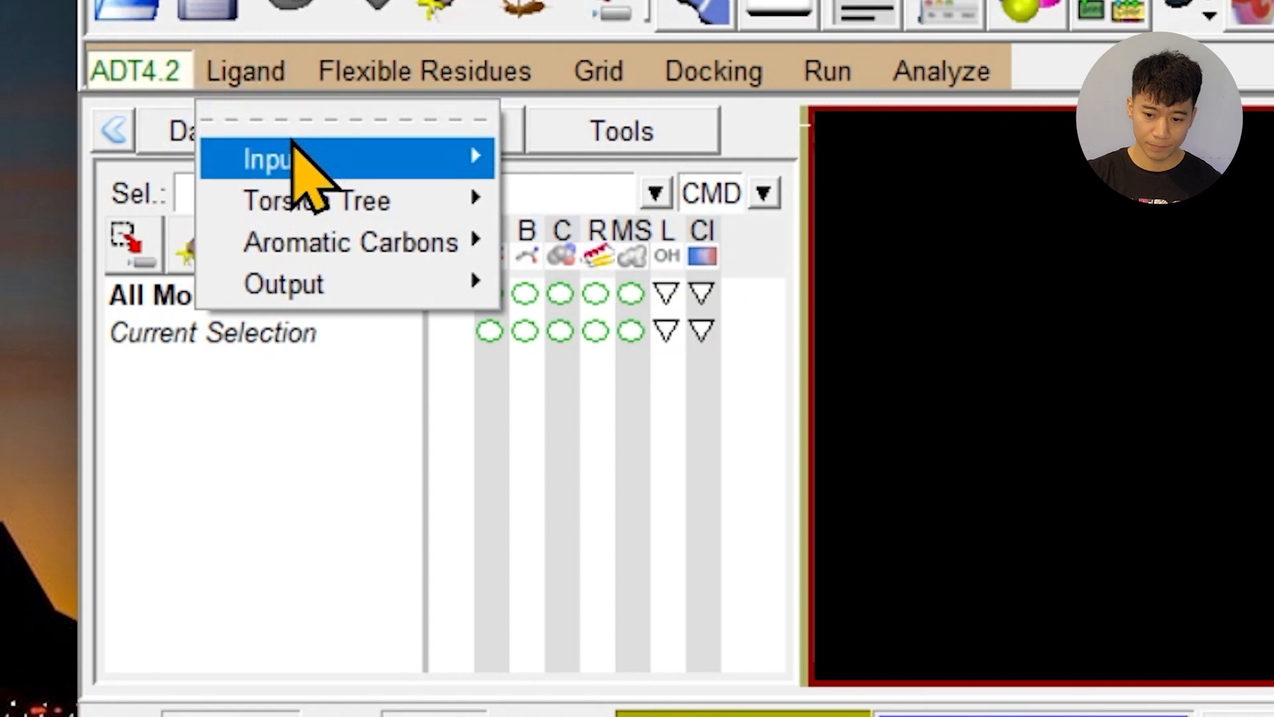
{"action": "mouse_move", "coordinate": [293, 157]}
{"action": "left_click", "coordinate": [578, 193]}
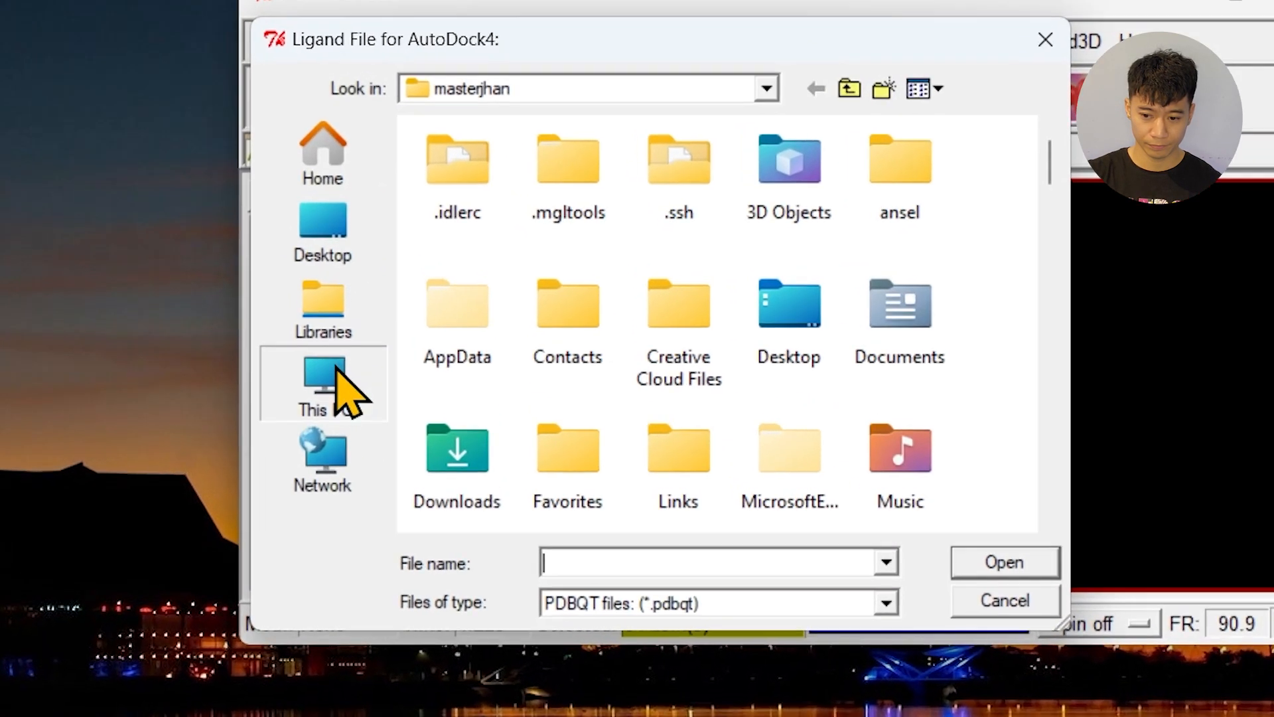
{"action": "left_click", "coordinate": [472, 386]}
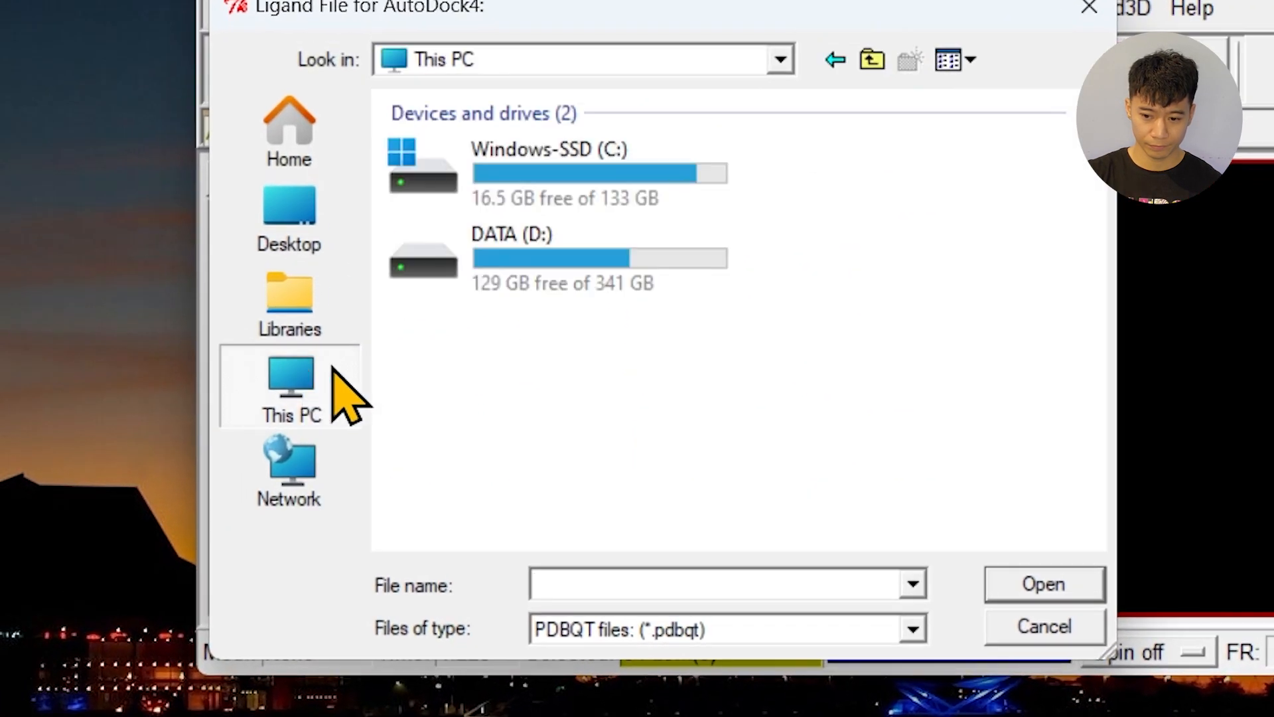
{"action": "double_click", "coordinate": [664, 266]}
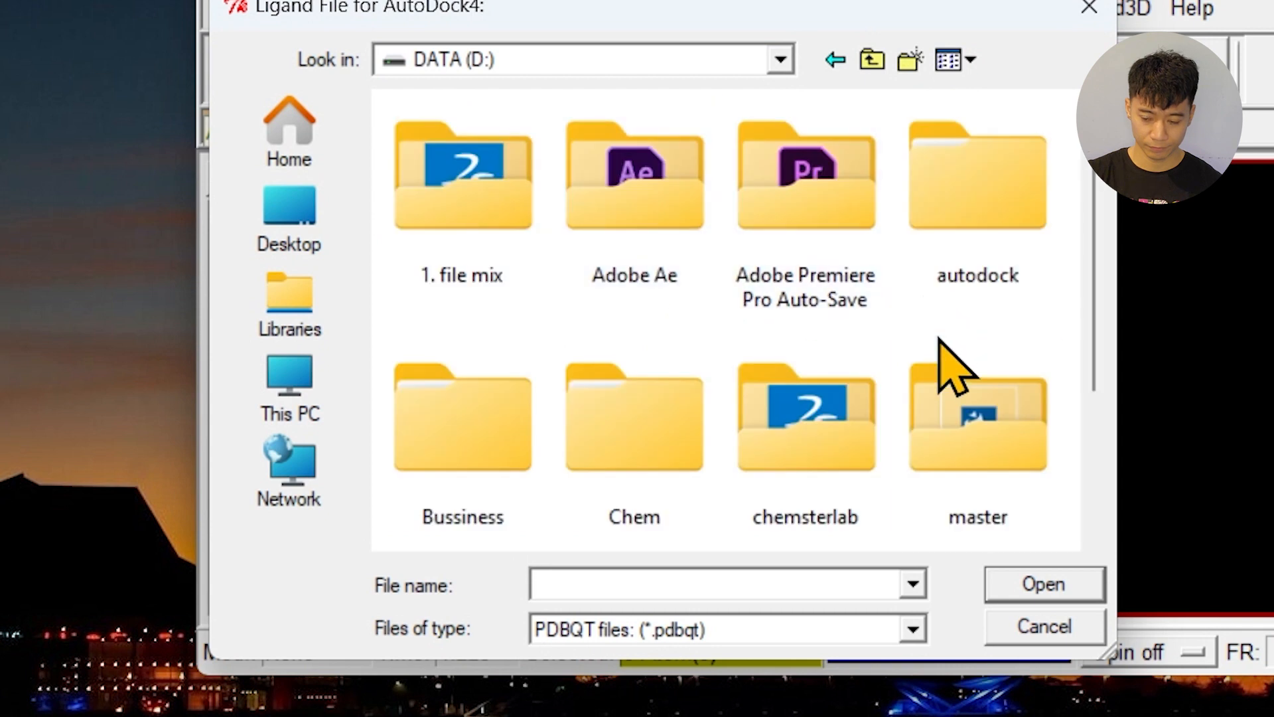
{"action": "double_click", "coordinate": [817, 408]}
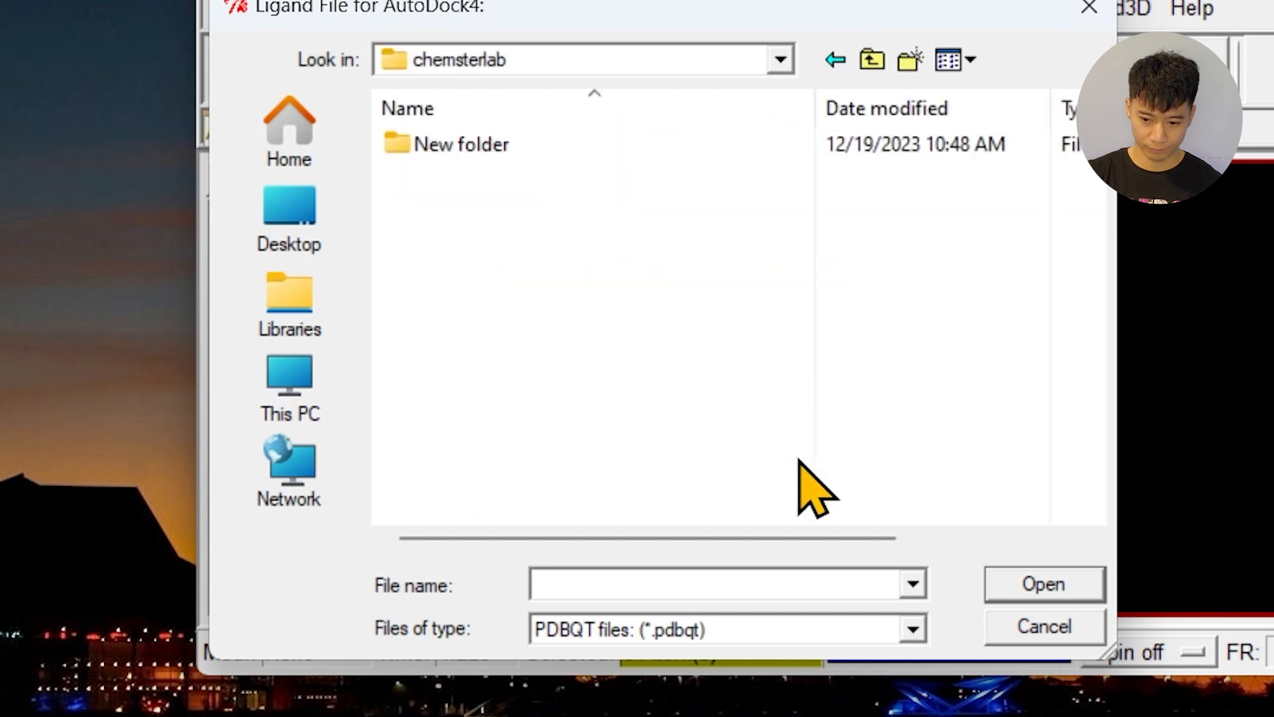
{"action": "left_click", "coordinate": [815, 632]}
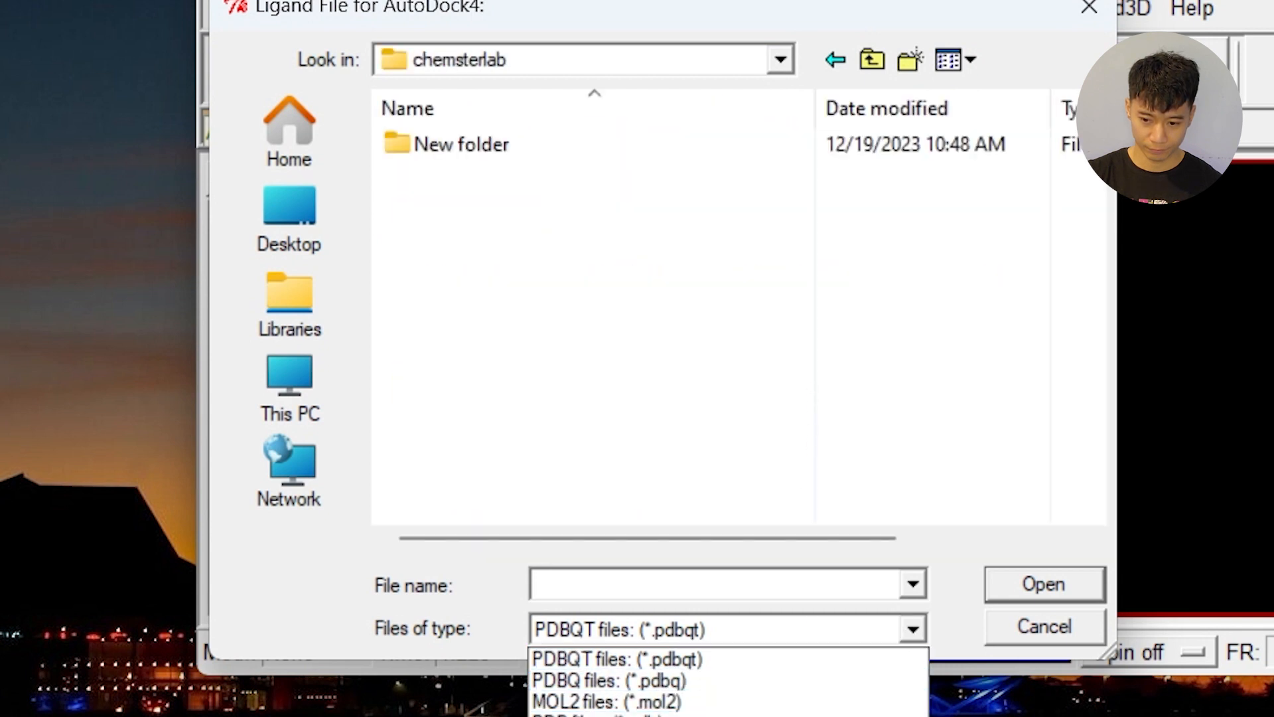
{"action": "left_click", "coordinate": [683, 716]}
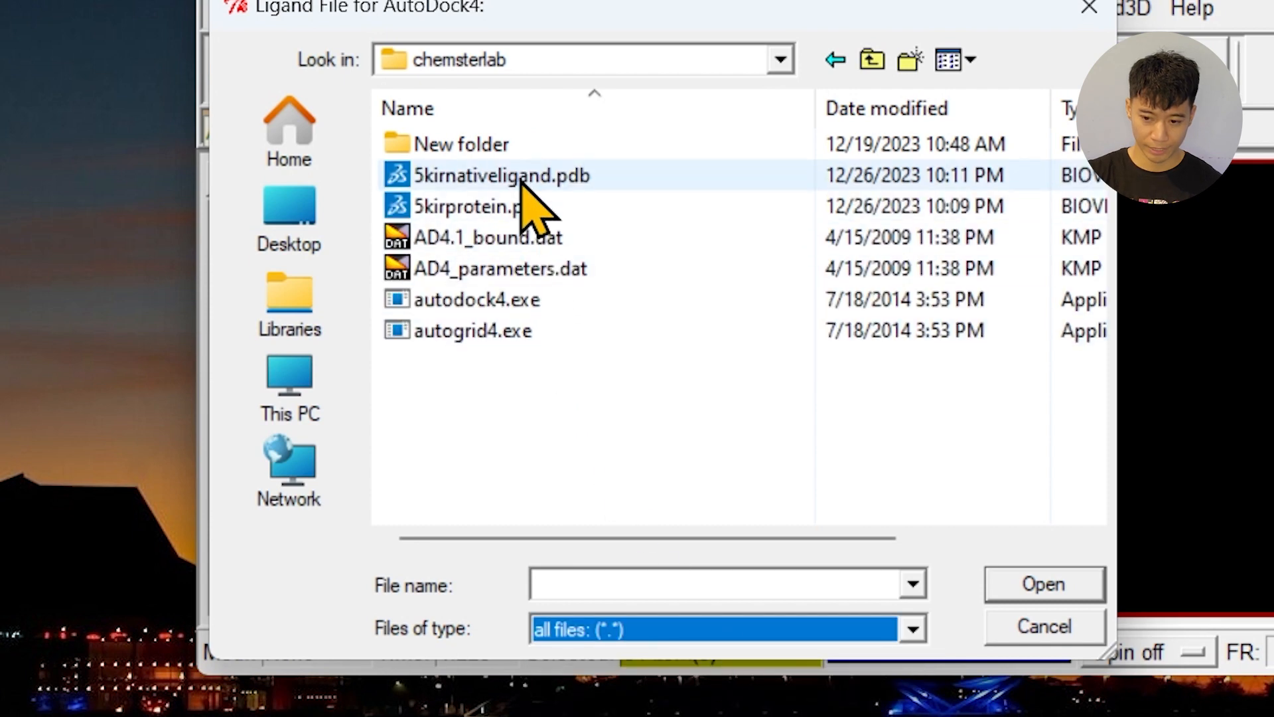
{"action": "left_click", "coordinate": [521, 182]}
{"action": "left_click", "coordinate": [1014, 590]}
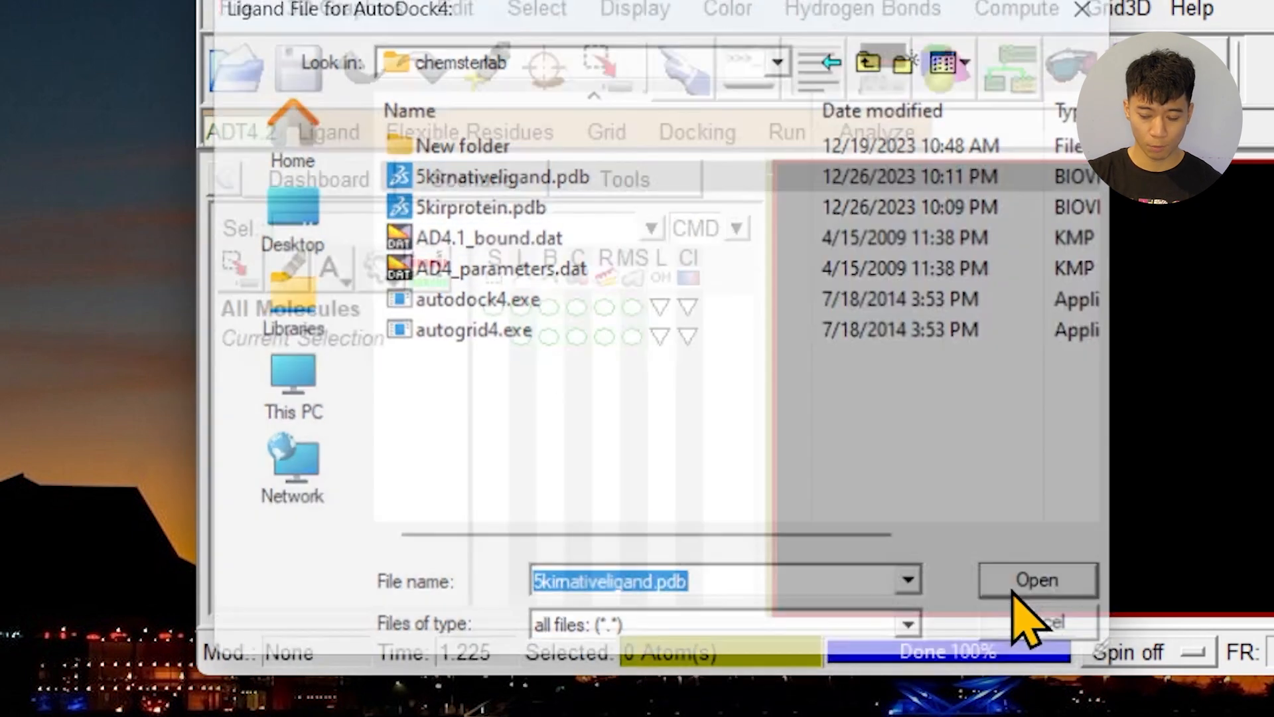
{"action": "left_click", "coordinate": [771, 488]}
Step: Choose the loaded 5kirnativeligand molecule as the ligand for AutoDock4
{"action": "left_click", "coordinate": [334, 138]}
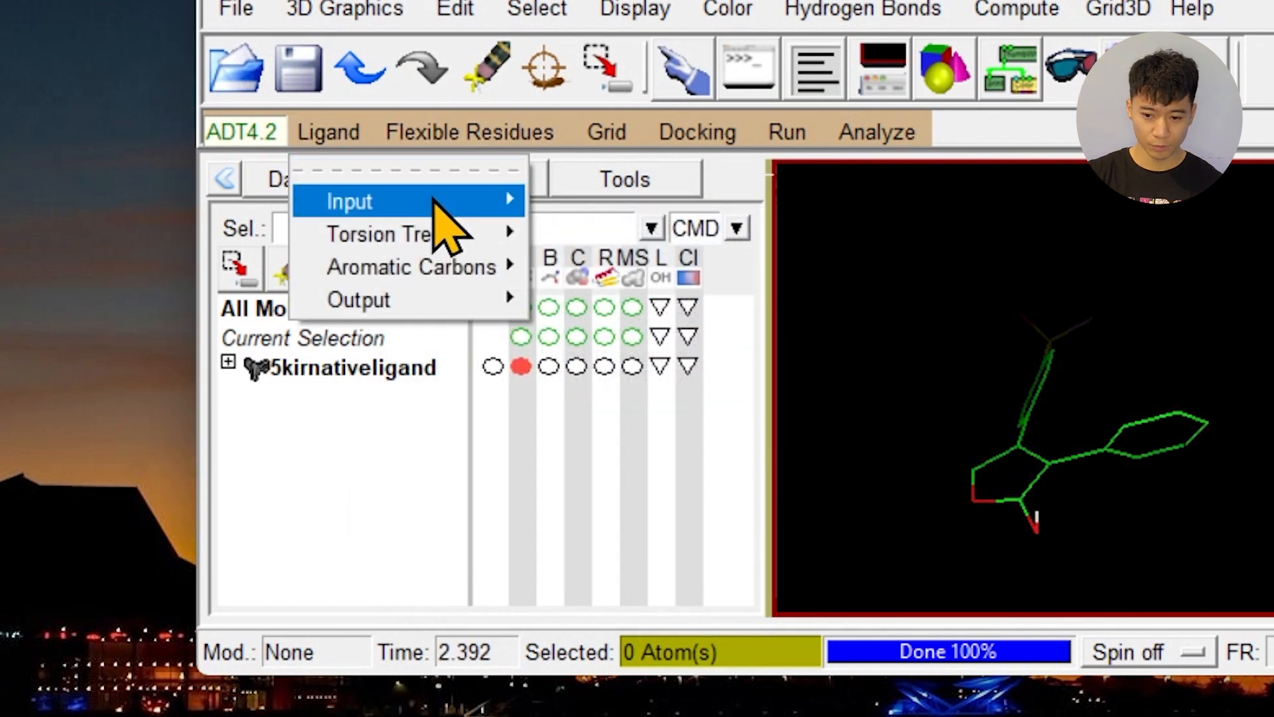
{"action": "mouse_move", "coordinate": [449, 213]}
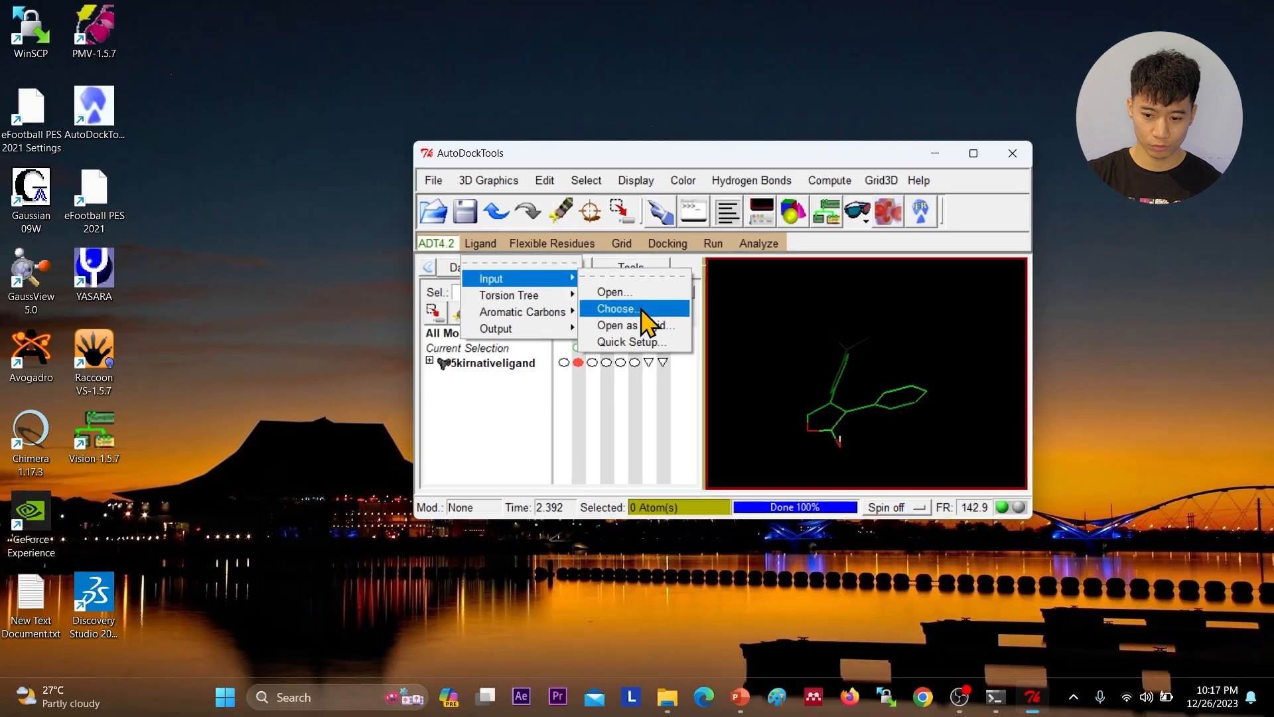
{"action": "left_click", "coordinate": [617, 308]}
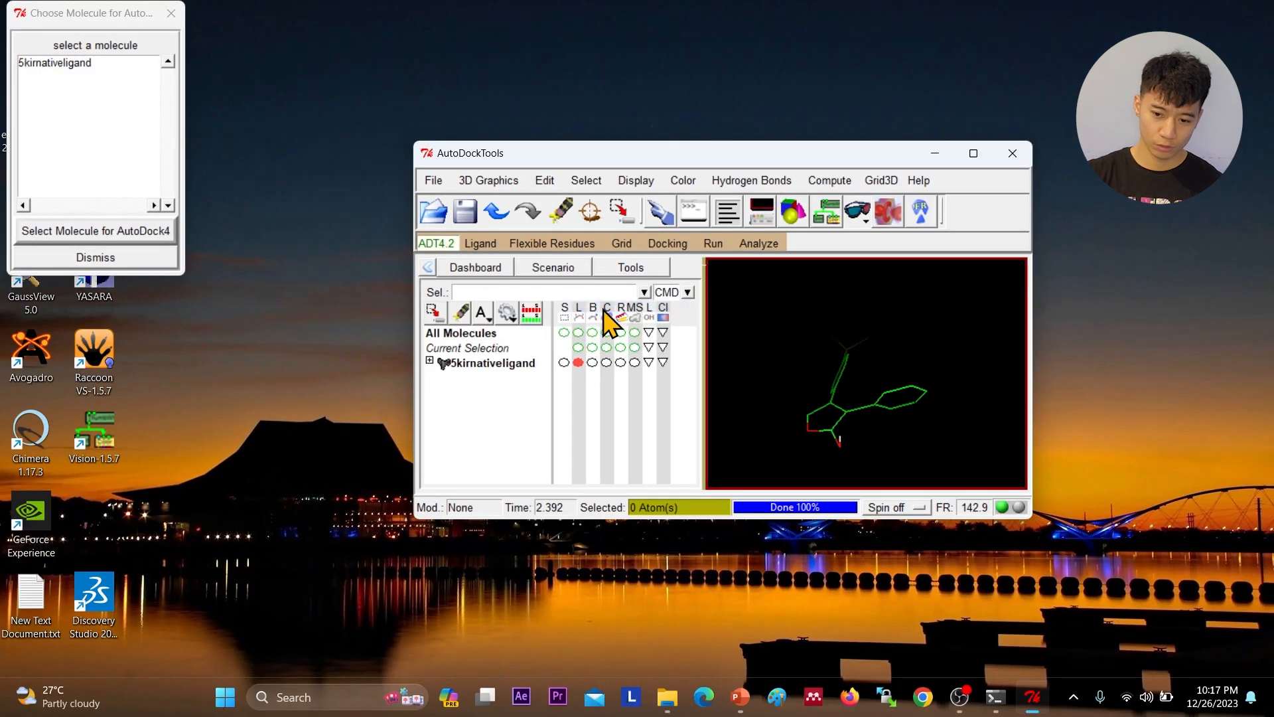
{"action": "left_click", "coordinate": [66, 64]}
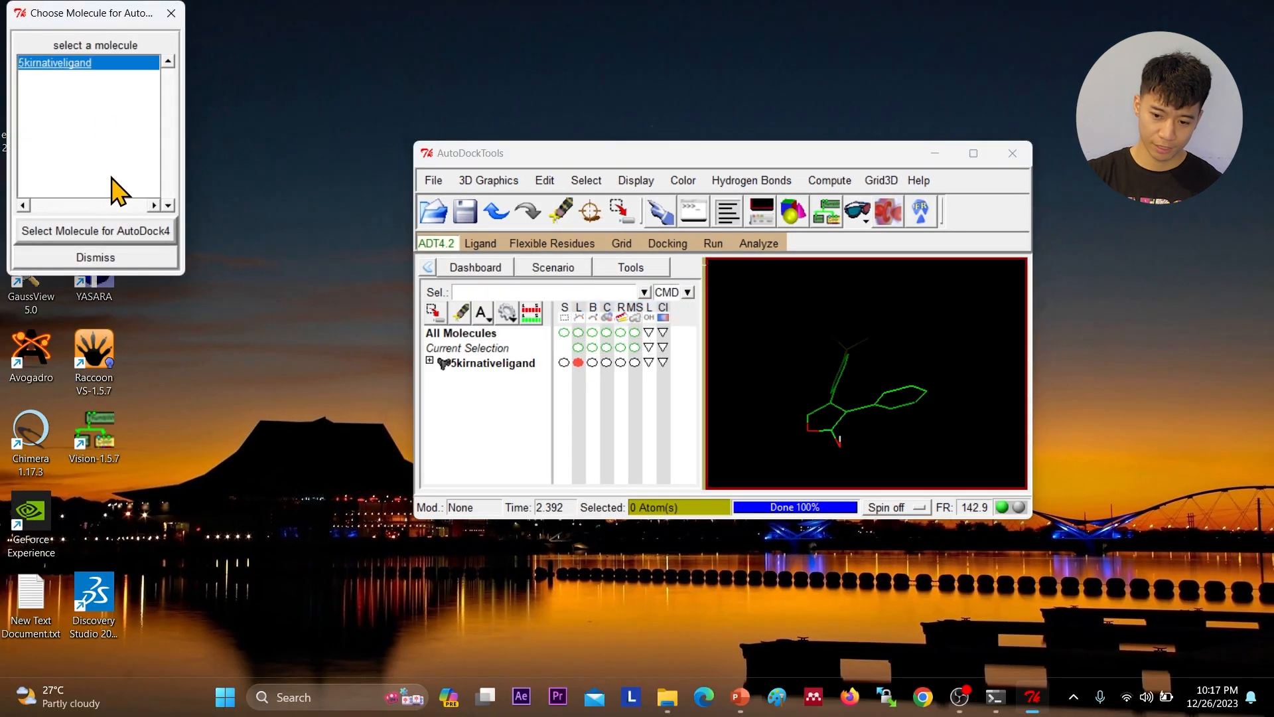
{"action": "left_click", "coordinate": [110, 230]}
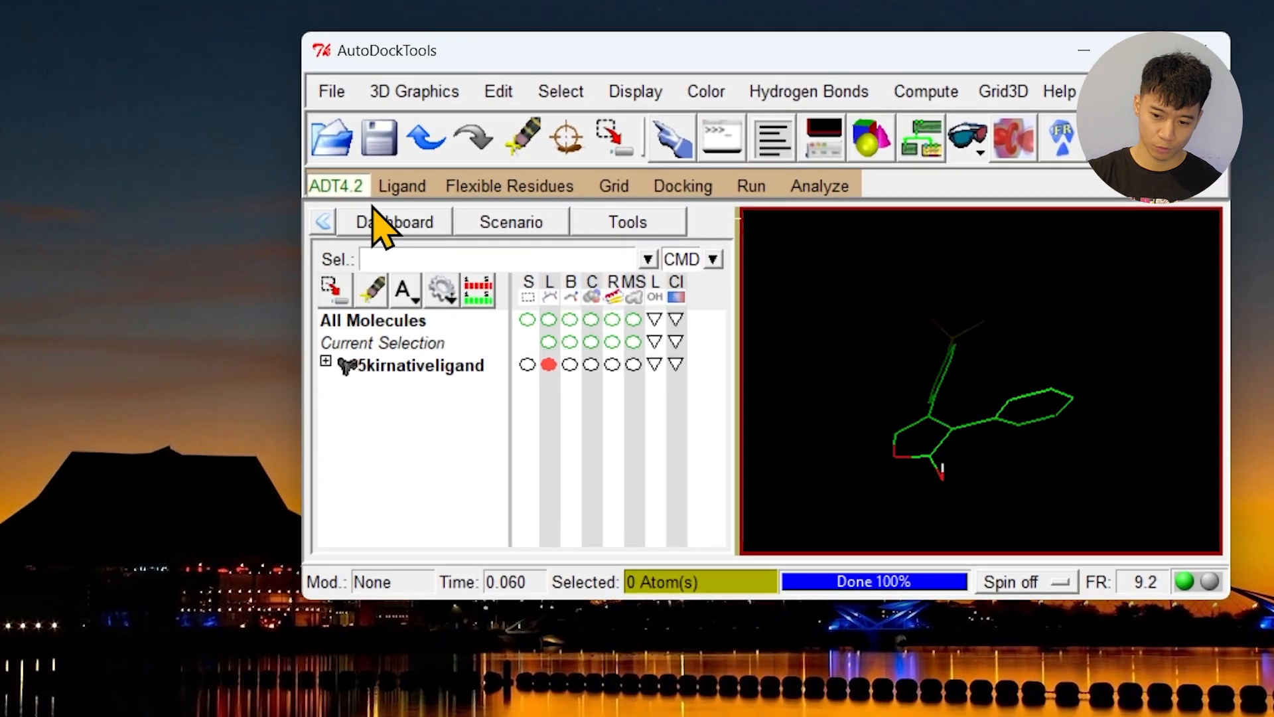
Step: Save the ligand in PDBQT format as native.pdbqt in the chemsterlab folder on drive D
{"action": "left_click", "coordinate": [405, 187]}
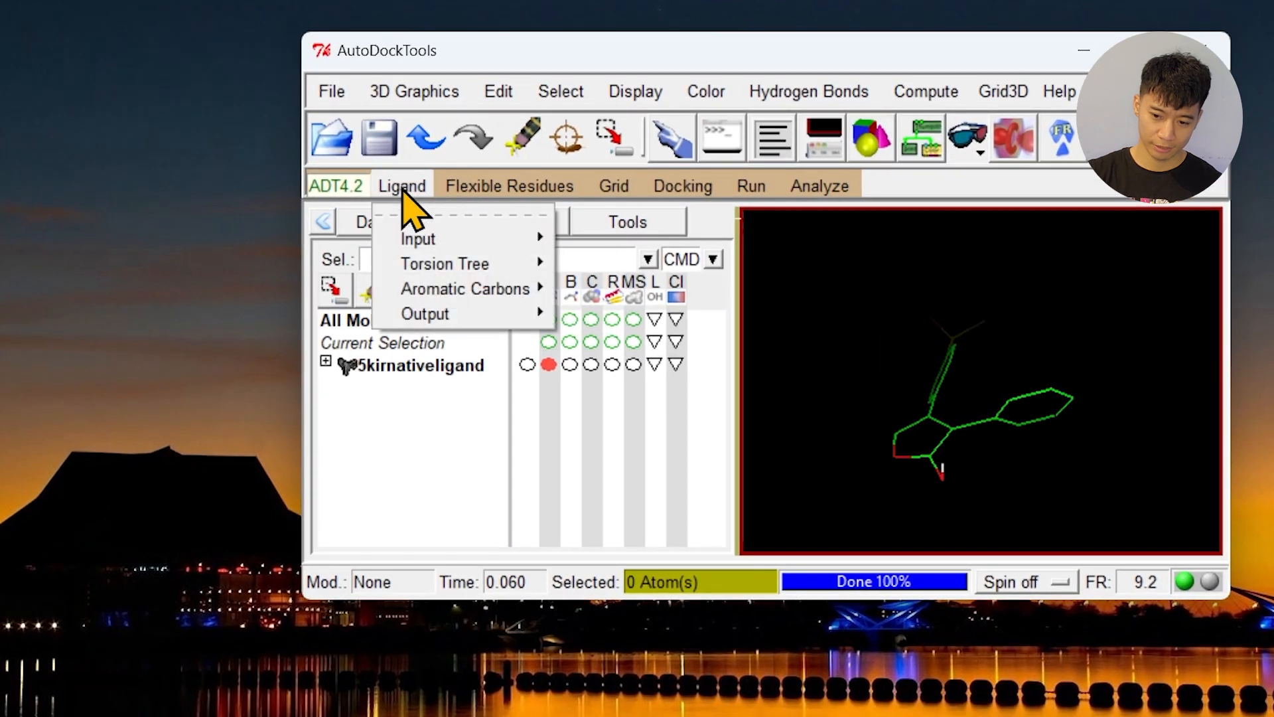
{"action": "mouse_move", "coordinate": [475, 317]}
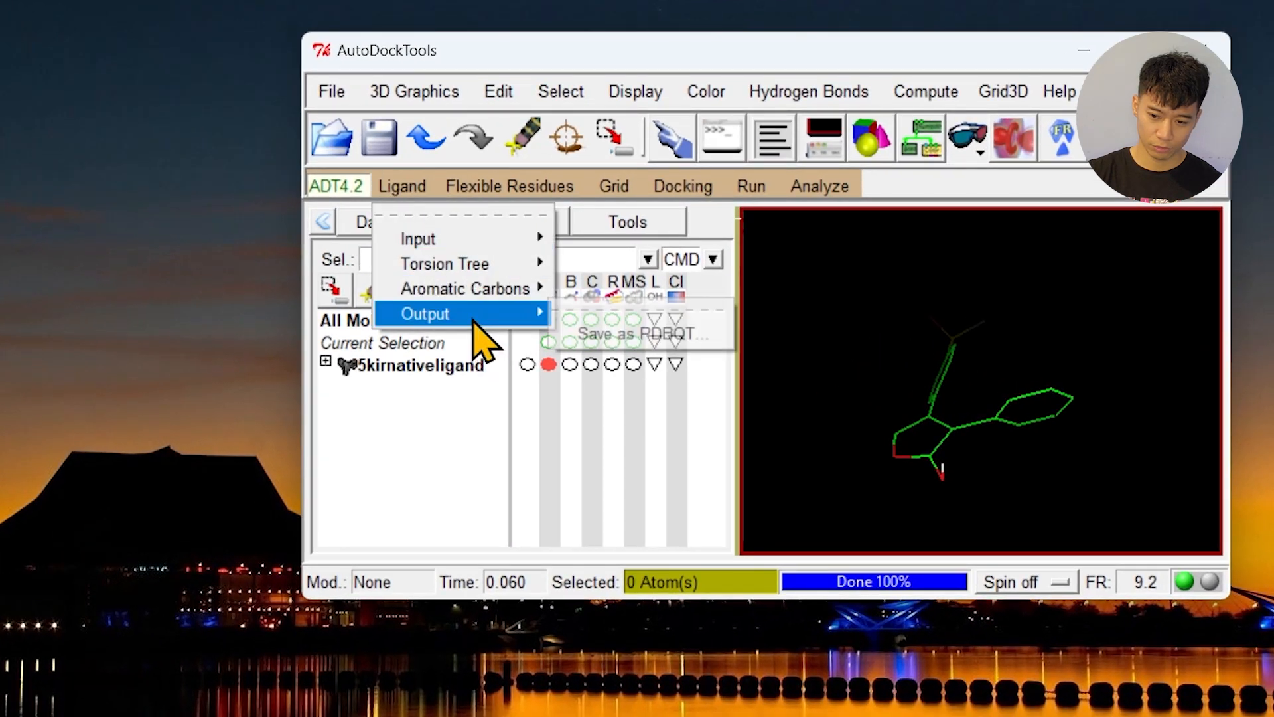
{"action": "left_click", "coordinate": [593, 333]}
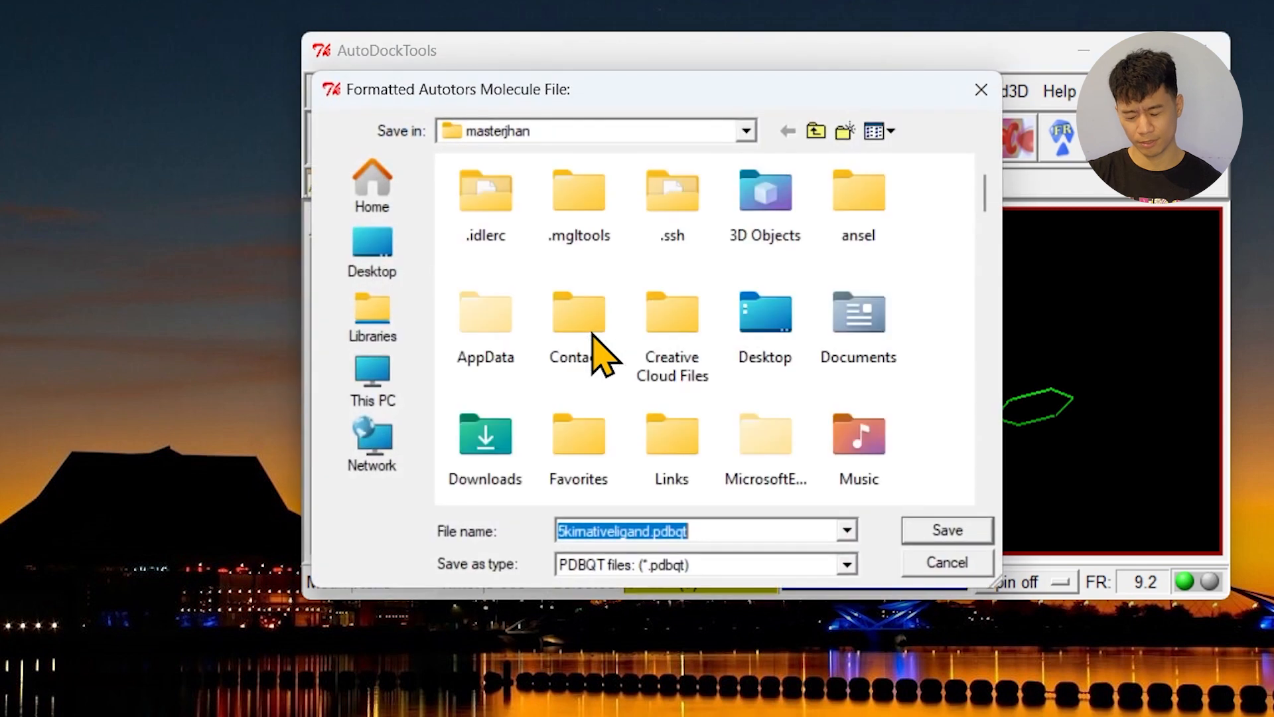
{"action": "left_click", "coordinate": [376, 375]}
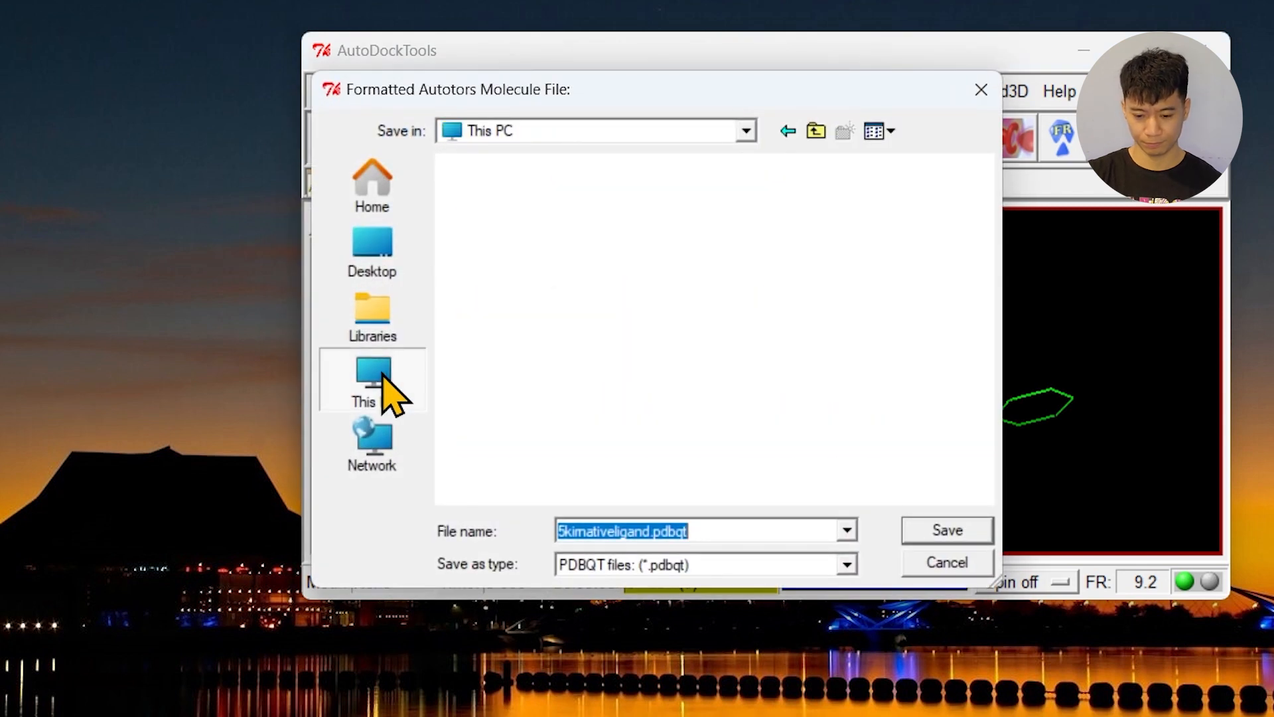
{"action": "double_click", "coordinate": [634, 279]}
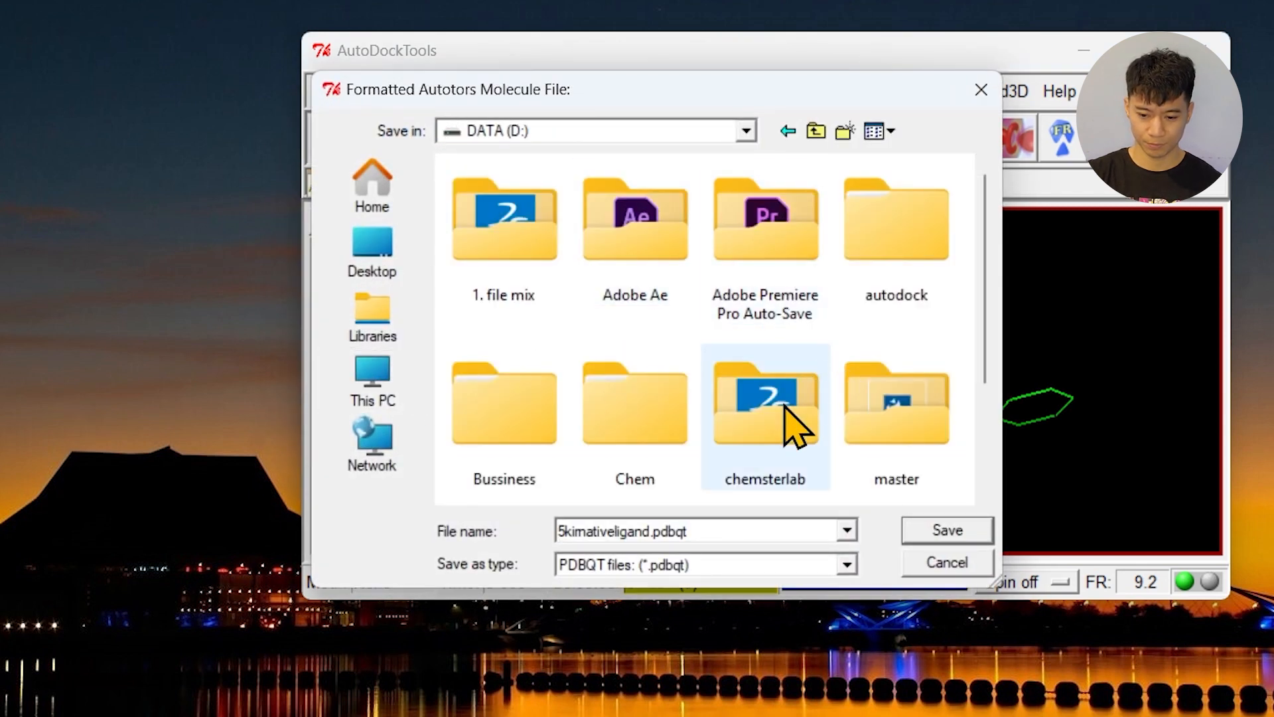
{"action": "double_click", "coordinate": [785, 411]}
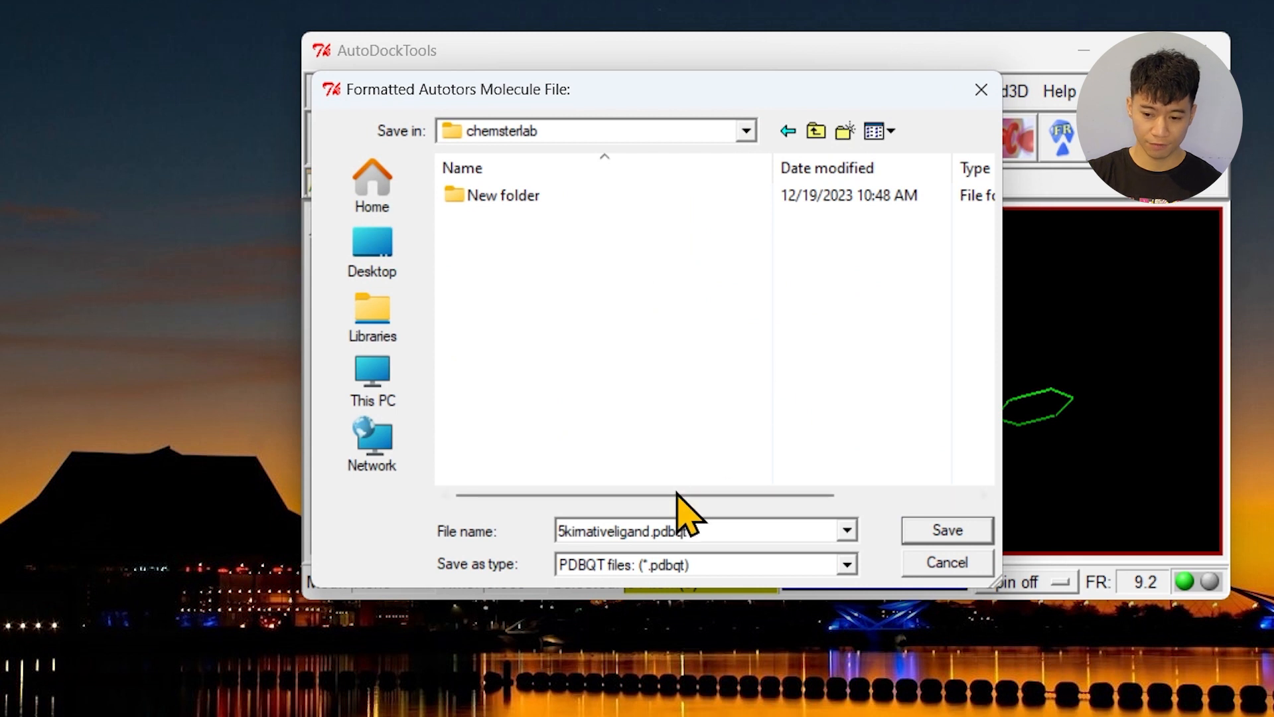
{"action": "double_click", "coordinate": [642, 531]}
{"action": "left_click", "coordinate": [642, 531]}
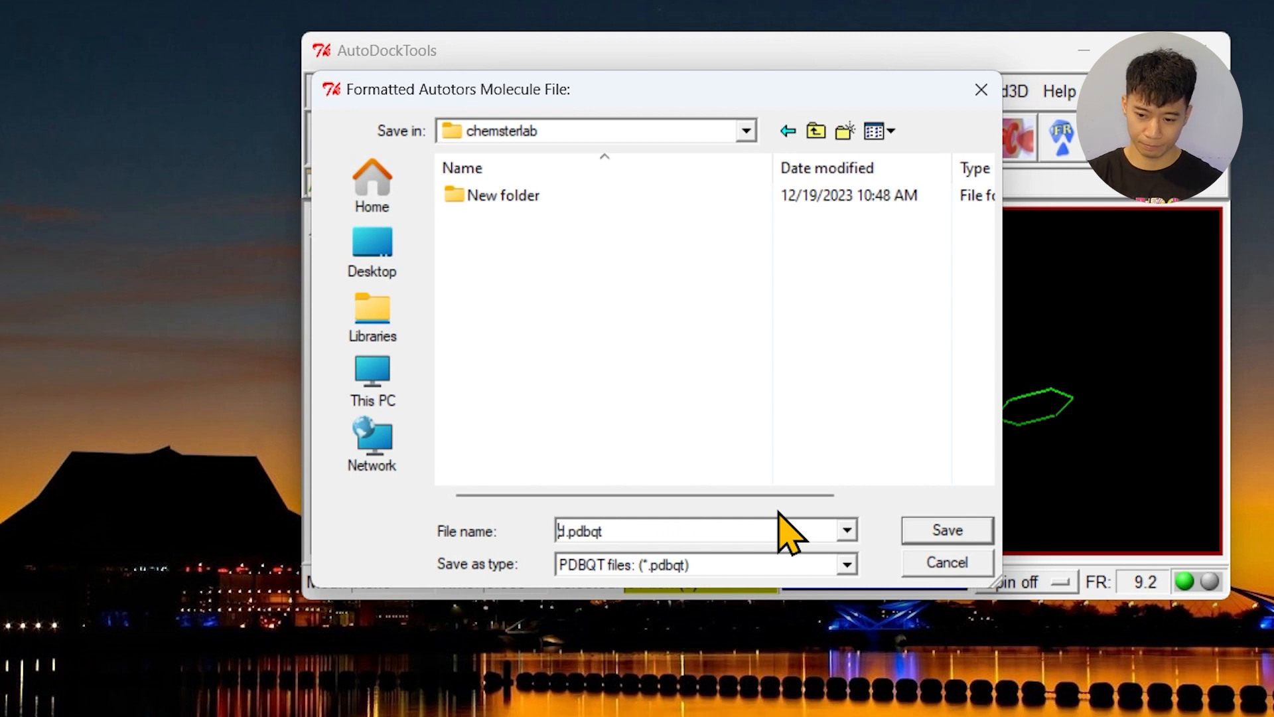
{"action": "type", "text": "native"}
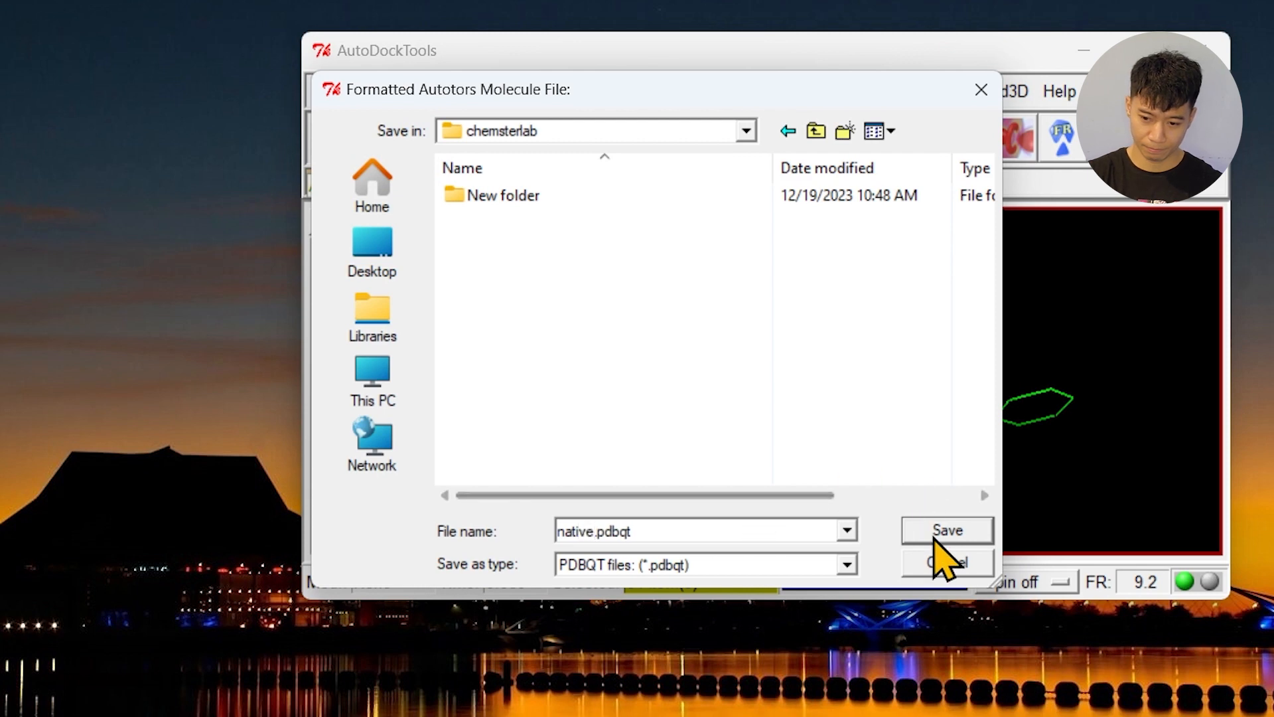
{"action": "left_click", "coordinate": [939, 539]}
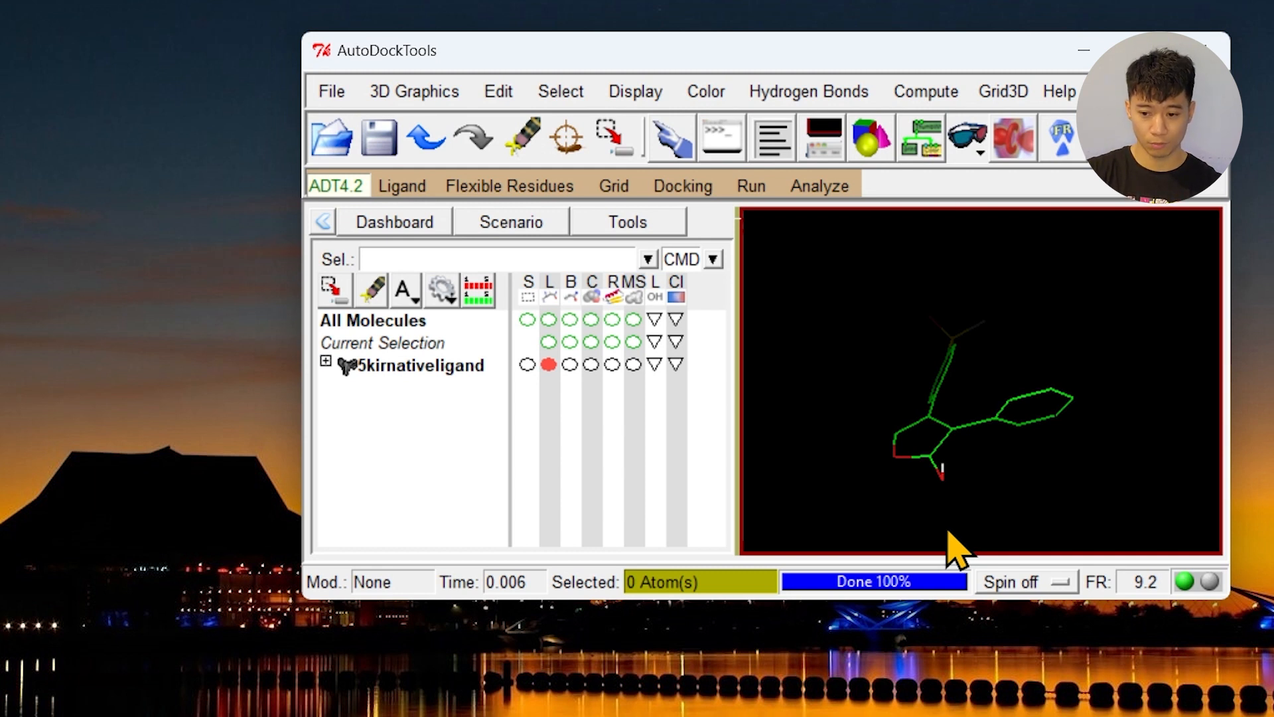
Step: Load 5kirprotein.pdb from the chemsterlab folder on drive D as the grid macromolecule, listing all file types, and acknowledge the initialization notice
{"action": "left_click", "coordinate": [614, 188]}
{"action": "mouse_move", "coordinate": [656, 265]}
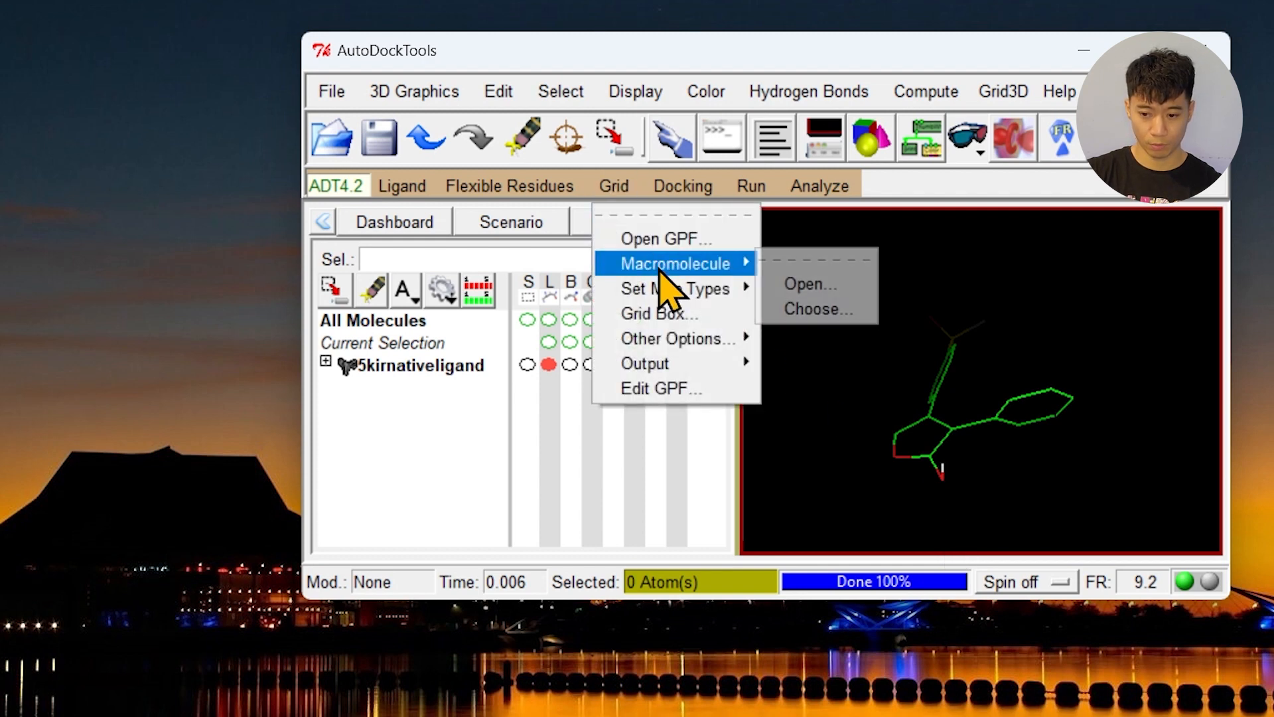
{"action": "left_click", "coordinate": [801, 278]}
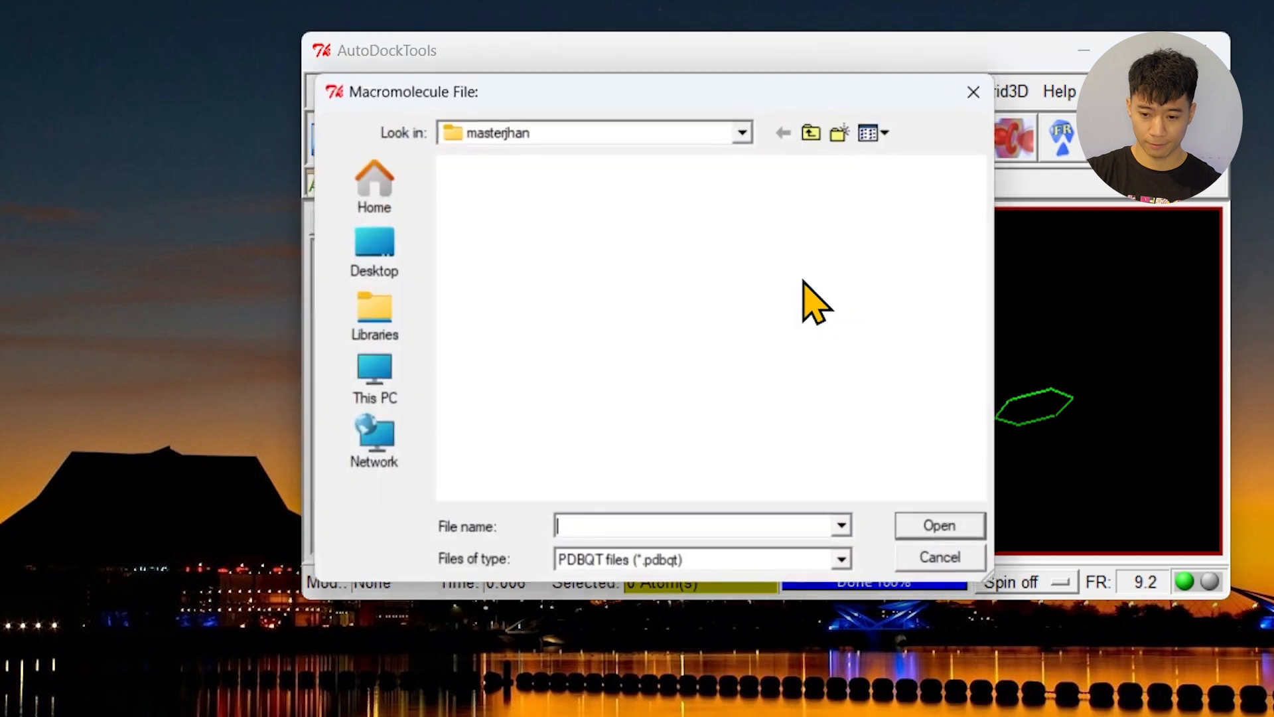
{"action": "left_click", "coordinate": [389, 393]}
{"action": "double_click", "coordinate": [655, 309]}
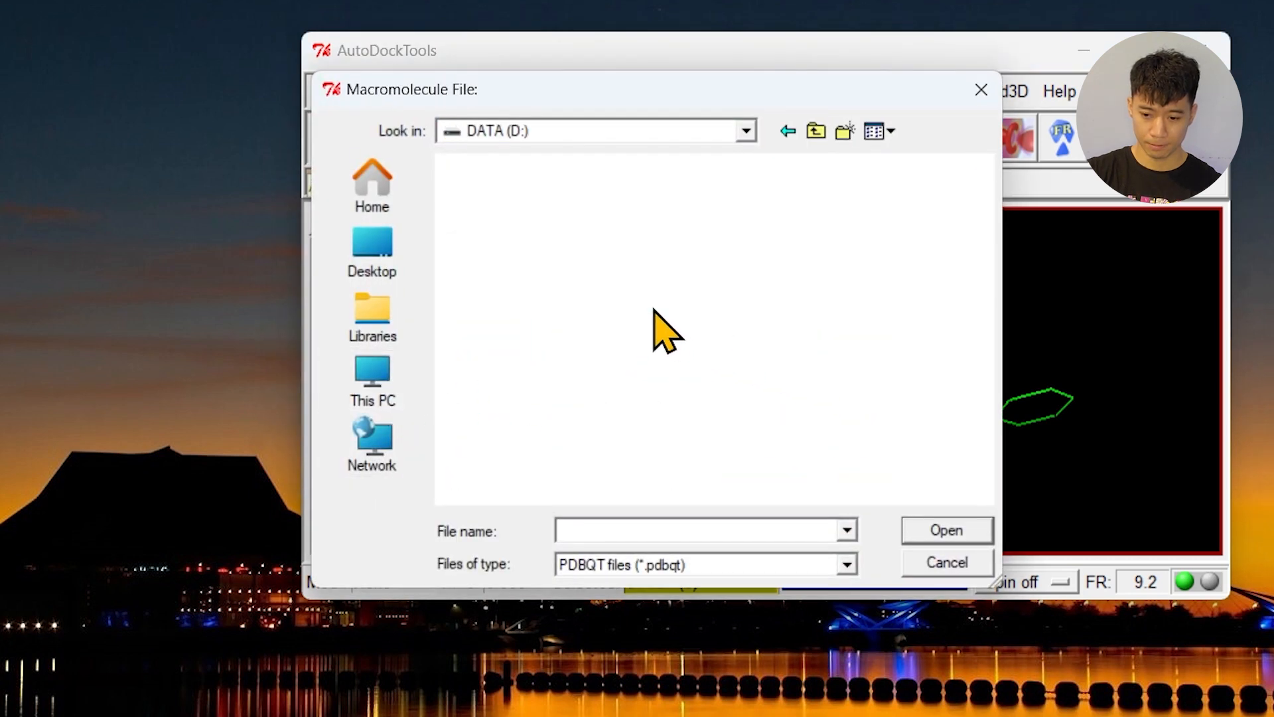
{"action": "left_click", "coordinate": [773, 419]}
{"action": "double_click", "coordinate": [773, 419]}
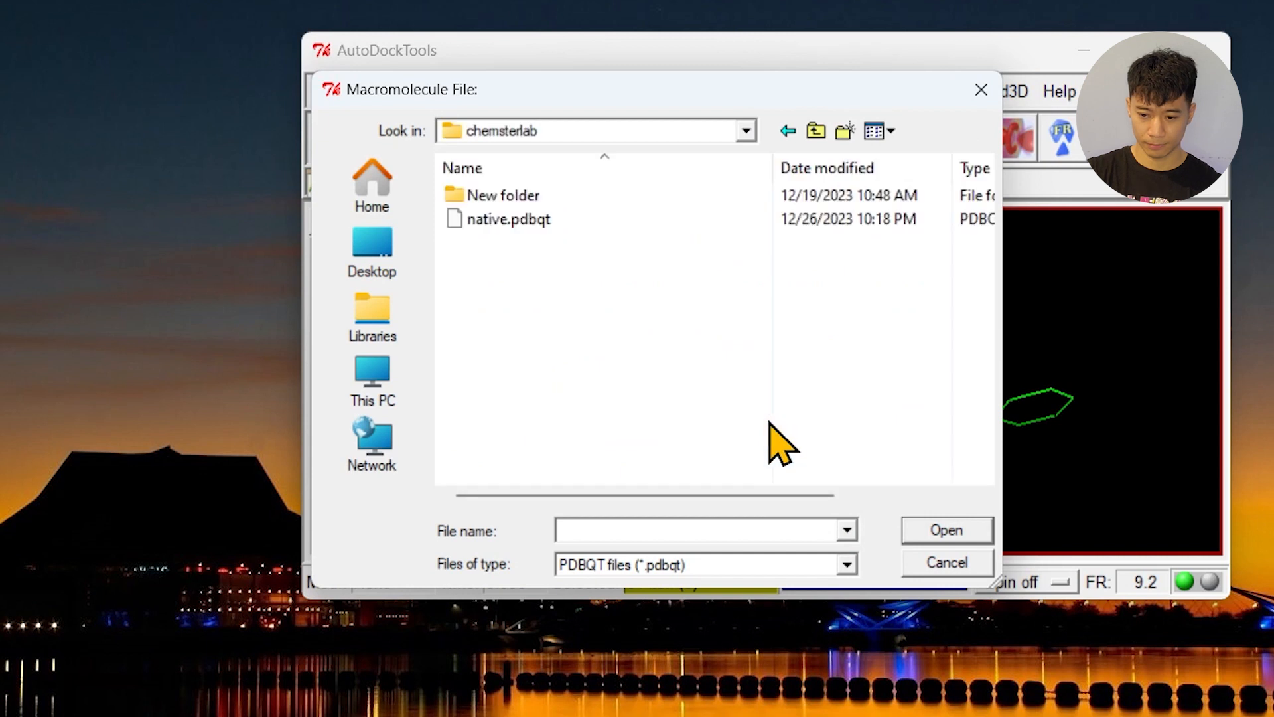
{"action": "left_click", "coordinate": [754, 567]}
{"action": "left_click", "coordinate": [743, 603]}
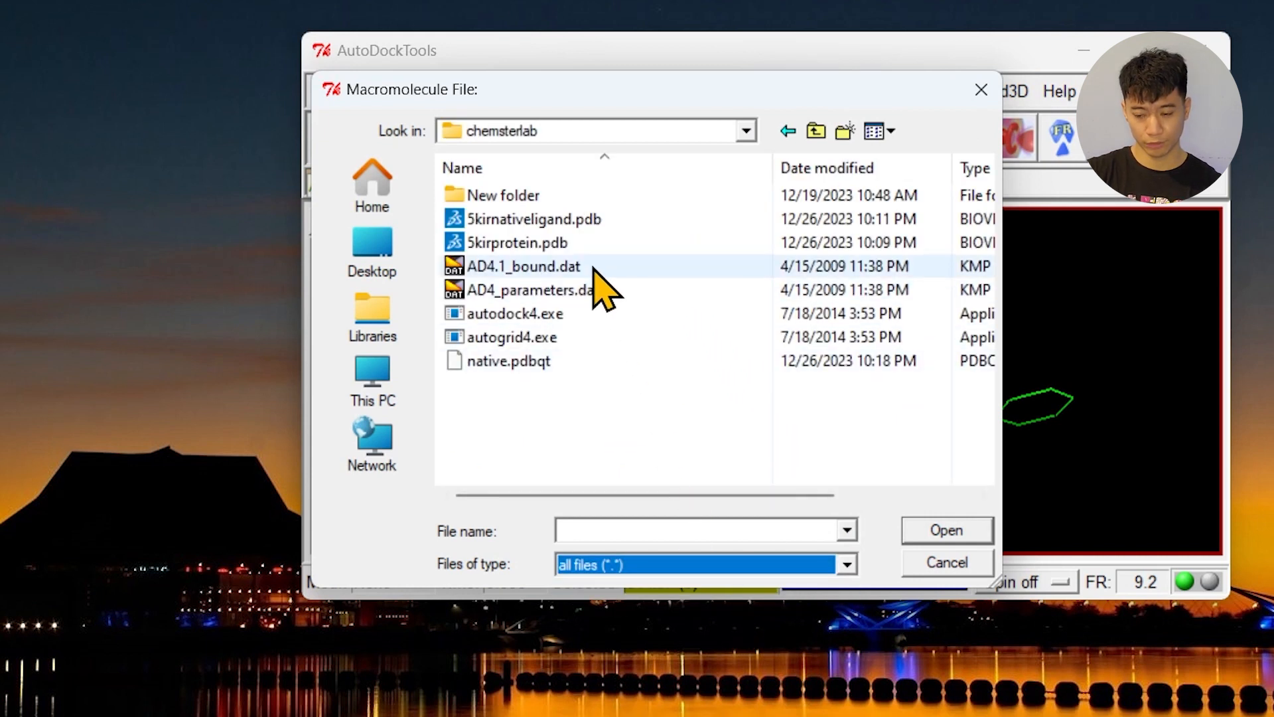
{"action": "left_click", "coordinate": [572, 246]}
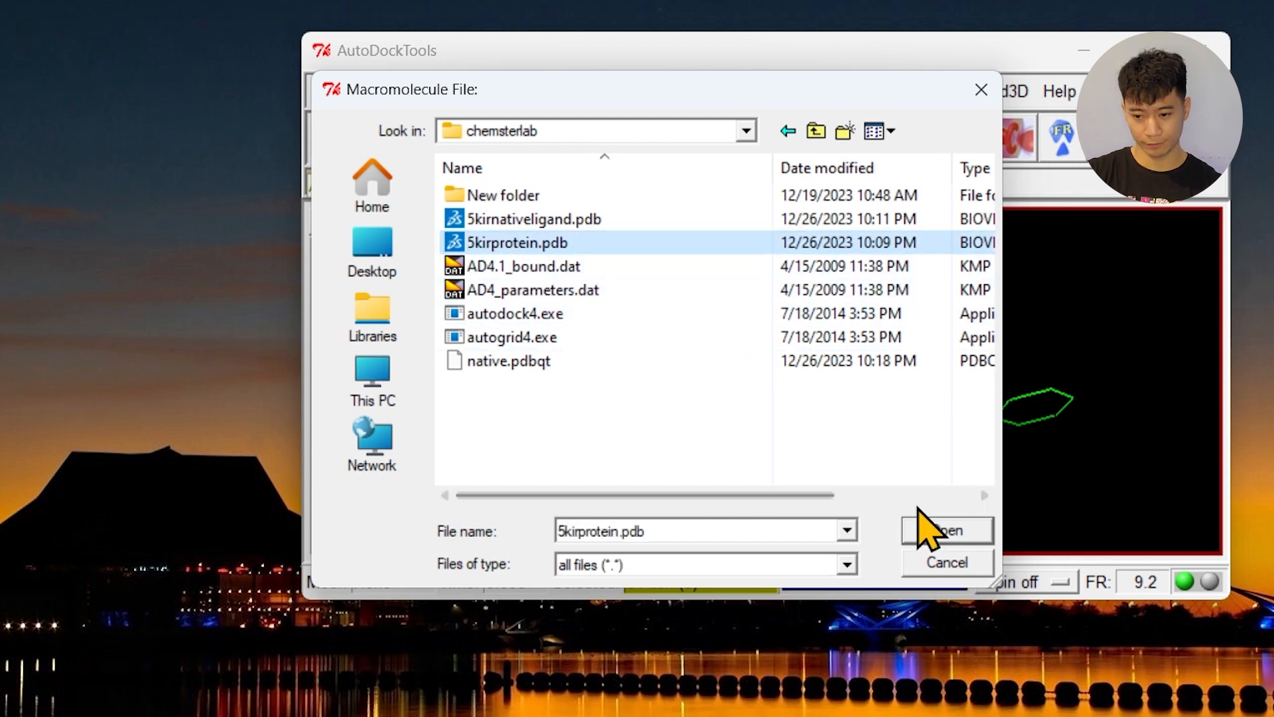
{"action": "left_click", "coordinate": [939, 531]}
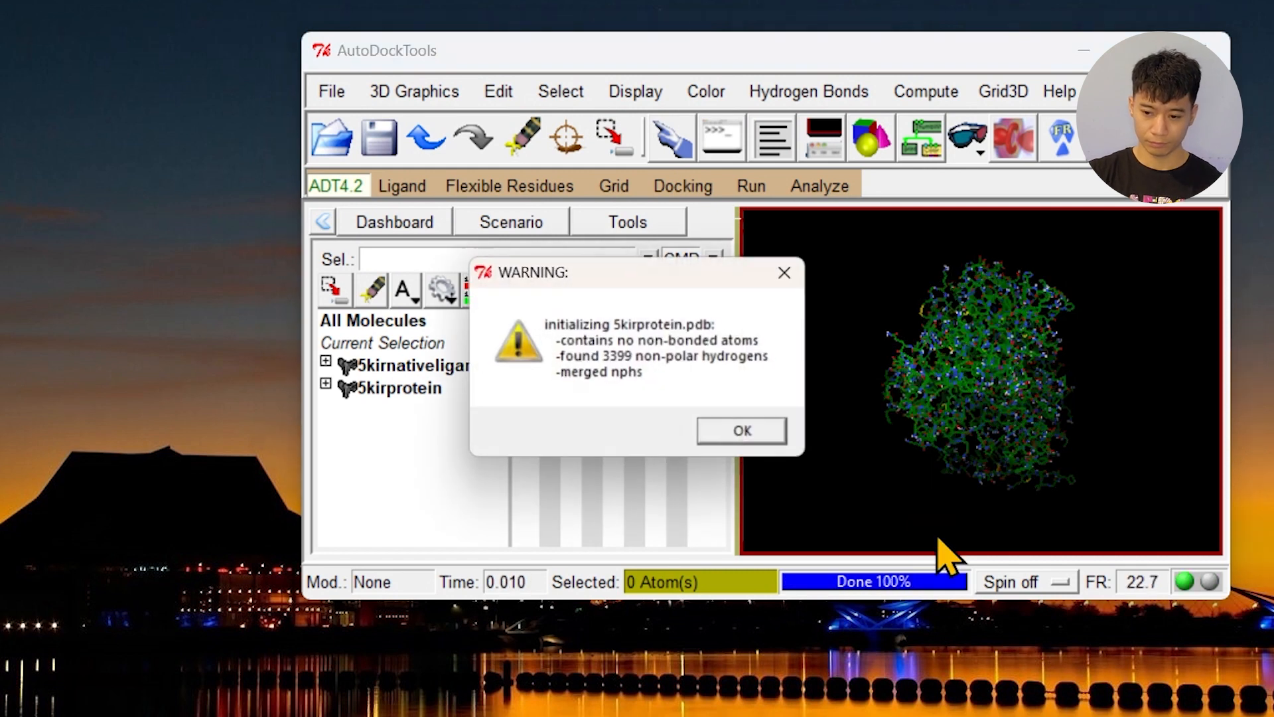
{"action": "left_click", "coordinate": [763, 433]}
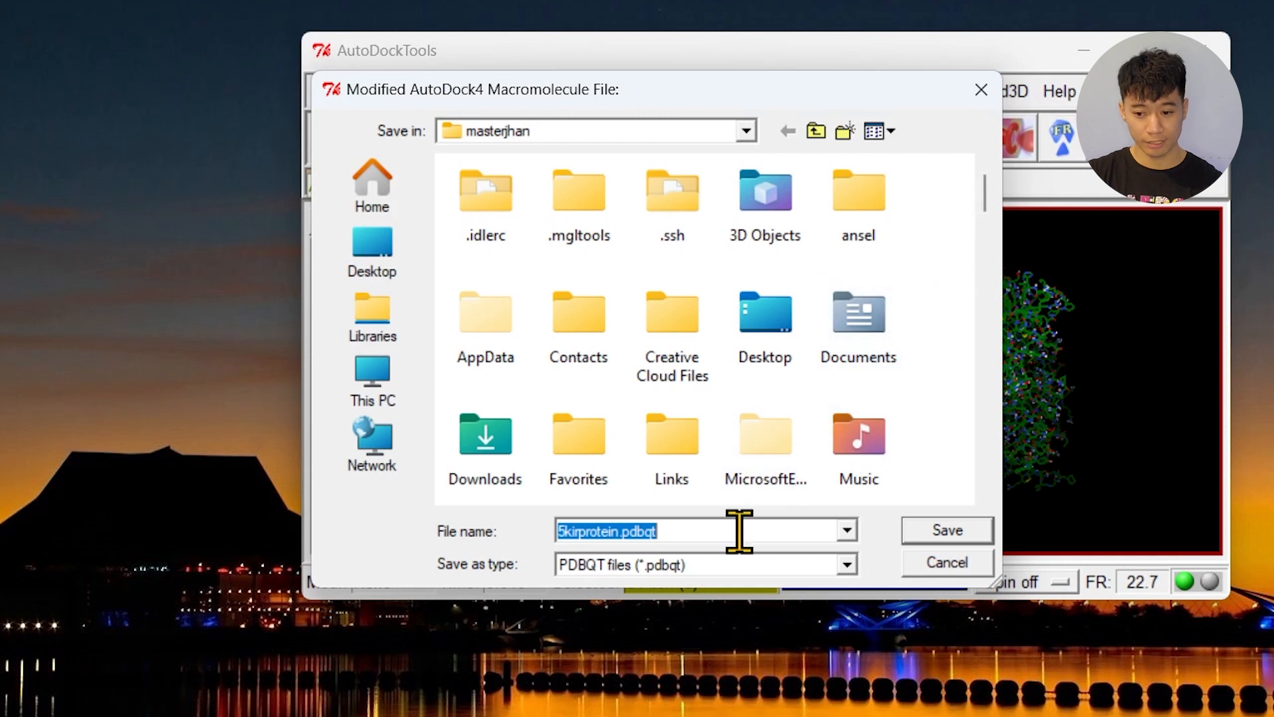
Step: Save the macromolecule as protein.pdbqt in the chemsterlab folder on drive D and check the PDBQT files there in File Explorer
{"action": "left_click", "coordinate": [362, 381]}
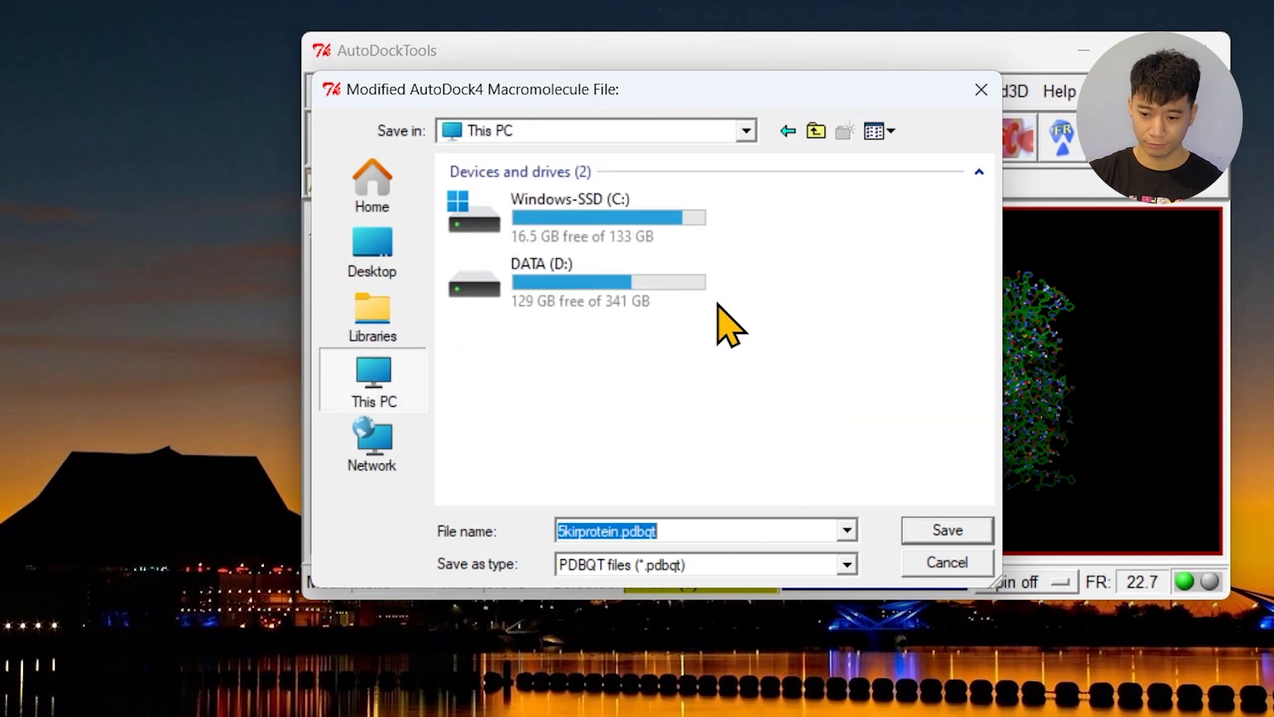
{"action": "double_click", "coordinate": [688, 302]}
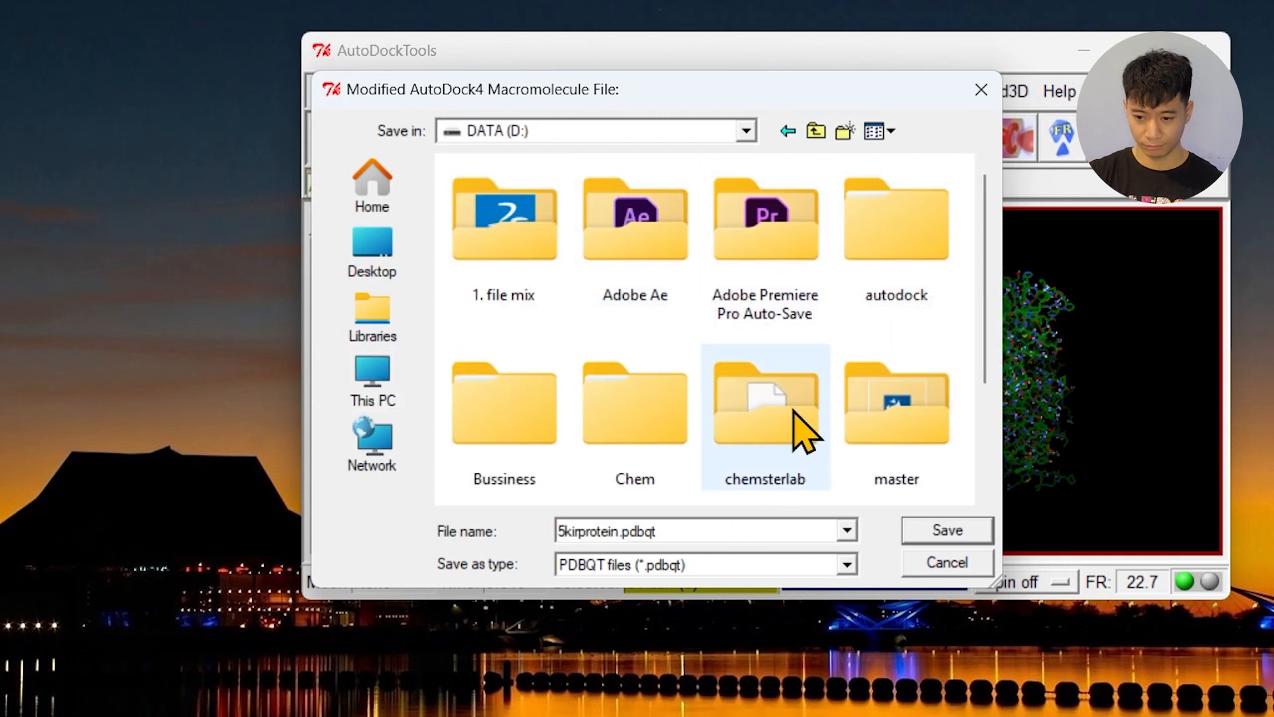
{"action": "double_click", "coordinate": [770, 412]}
{"action": "double_click", "coordinate": [578, 529]}
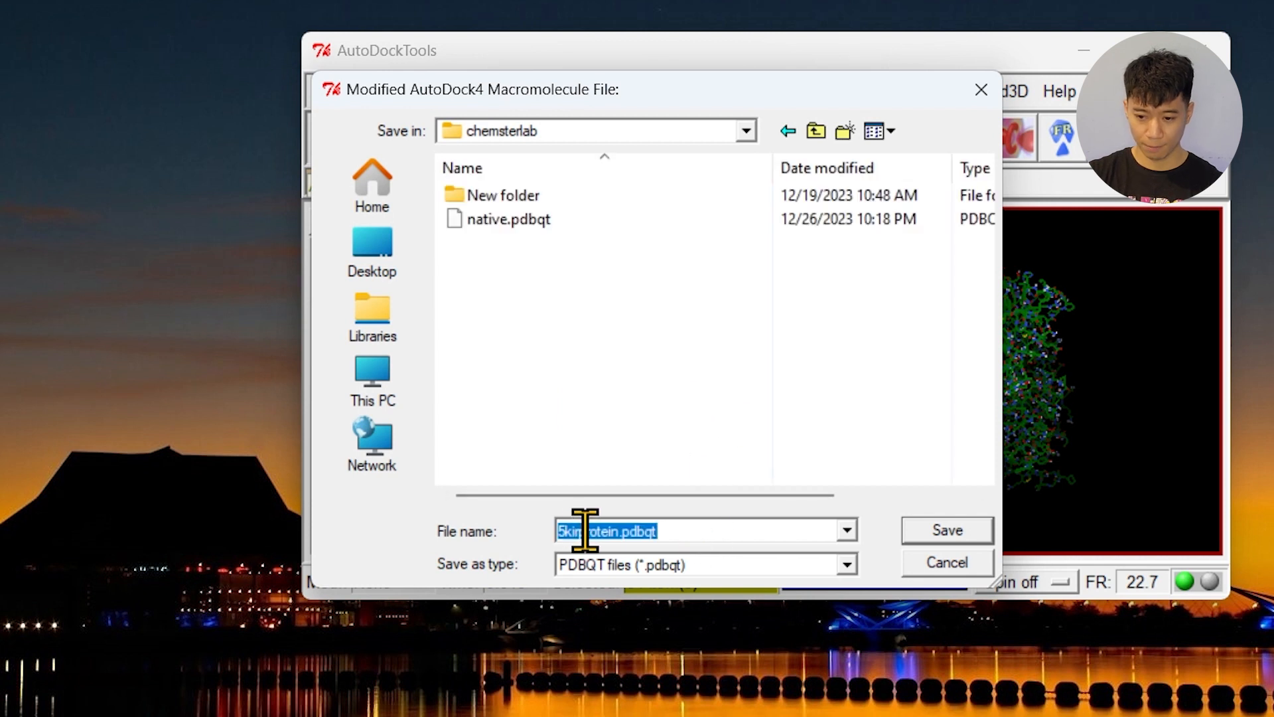
{"action": "left_click", "coordinate": [576, 531]}
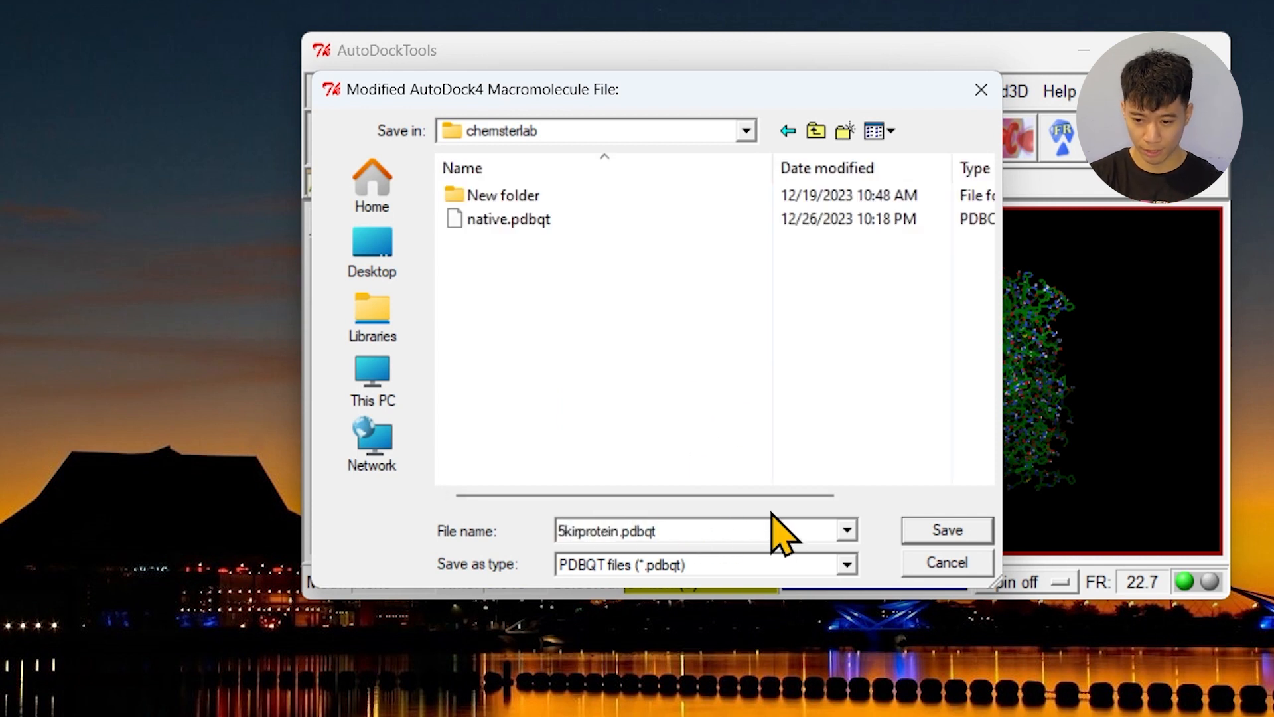
{"action": "key", "text": "BackSpace"}
{"action": "key", "text": "BackSpace"}
{"action": "key", "text": "BackSpace"}
{"action": "key", "text": "BackSpace"}
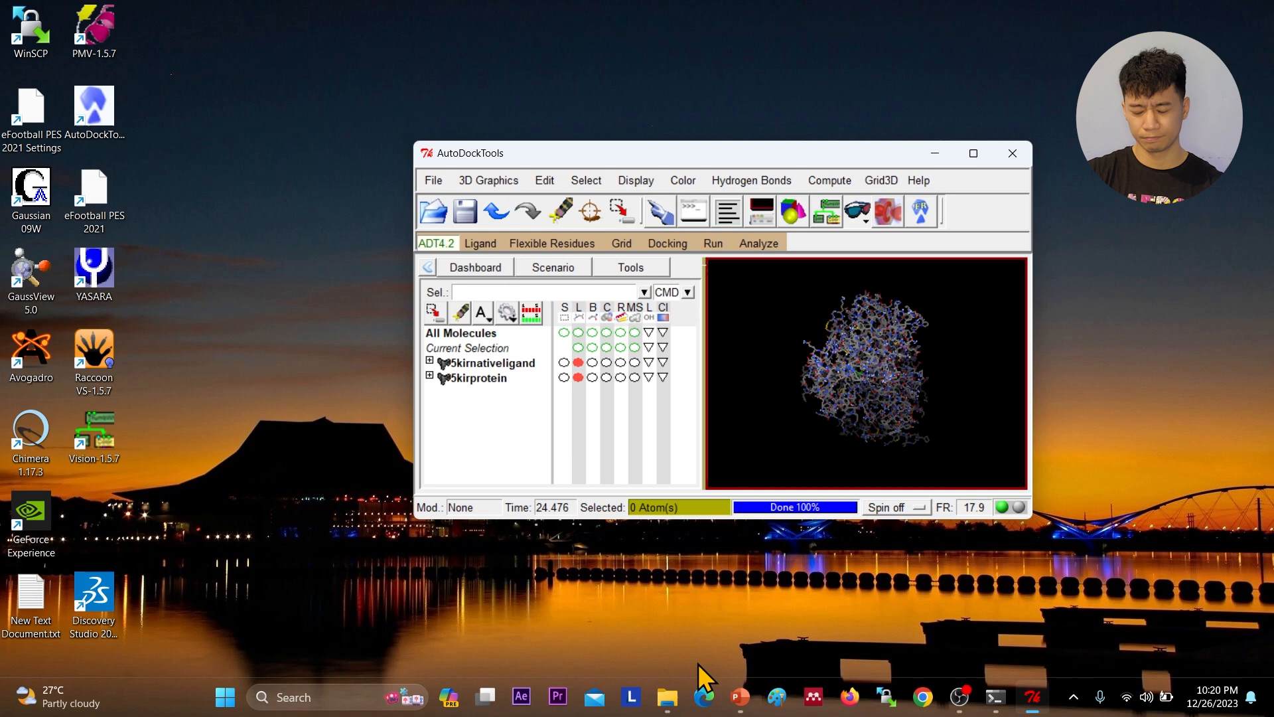
{"action": "left_click", "coordinate": [667, 697]}
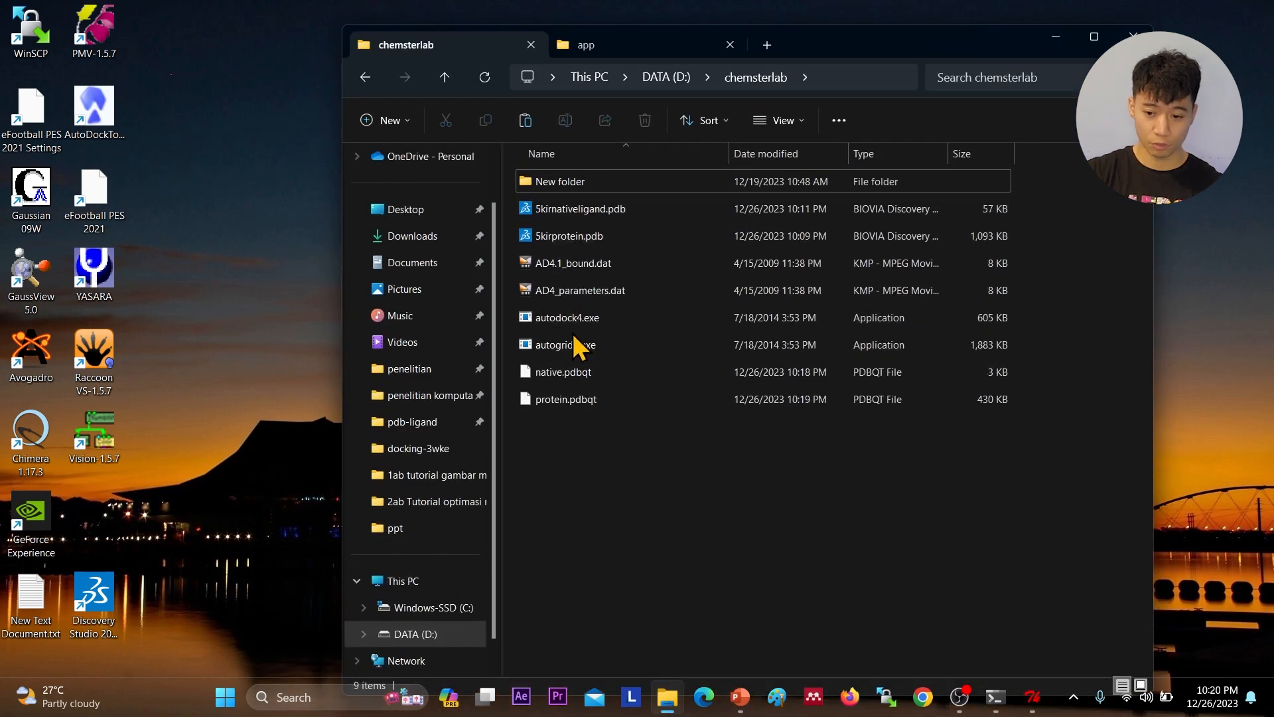
{"action": "left_click", "coordinate": [565, 372]}
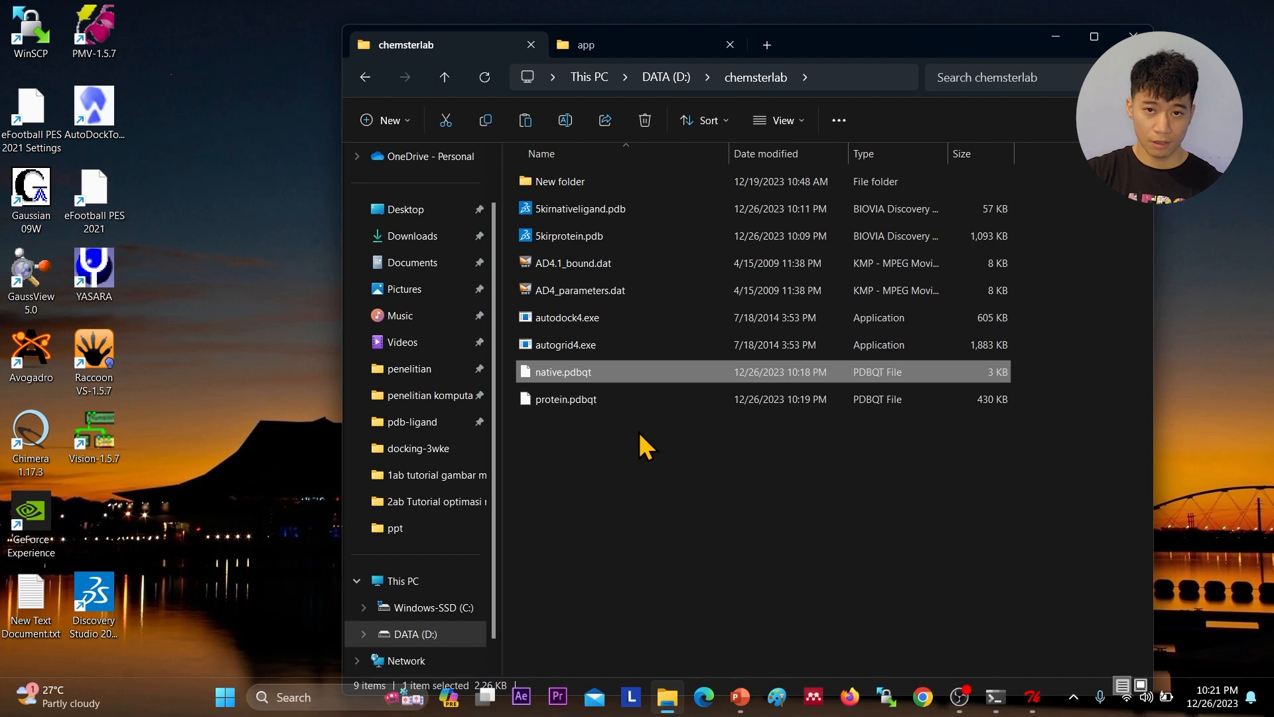
{"action": "left_click", "coordinate": [1056, 36]}
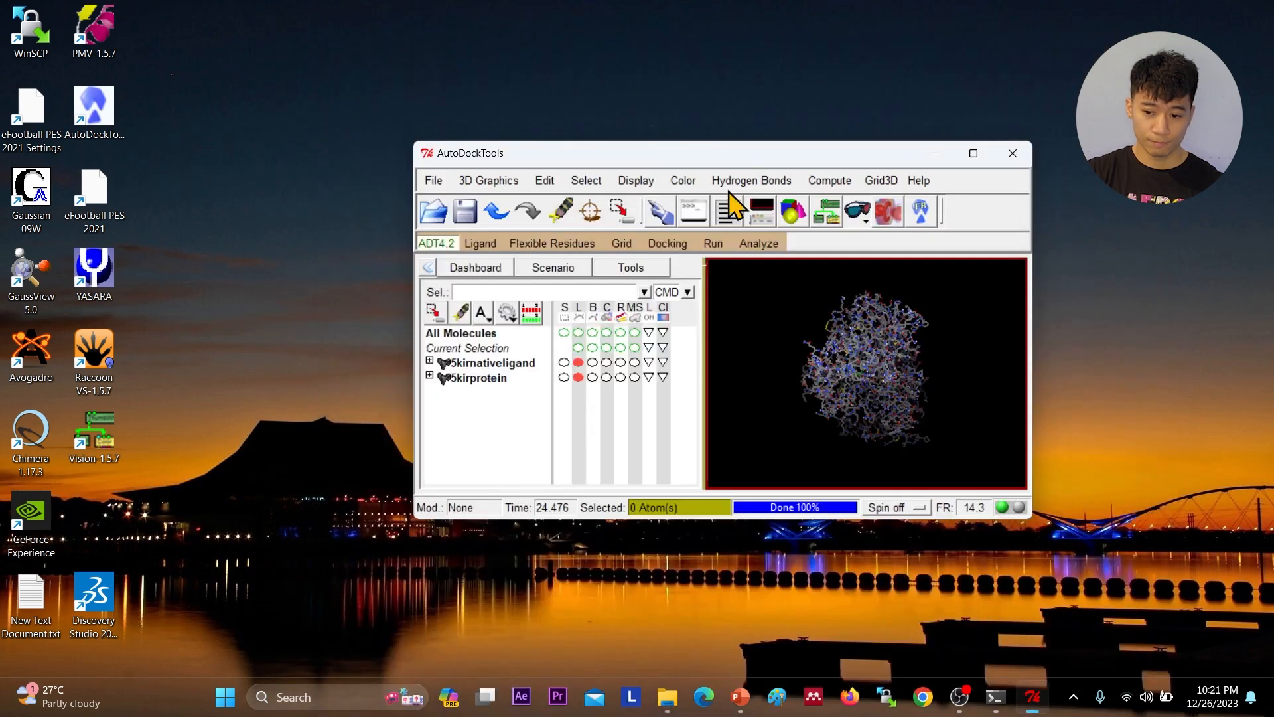
Step: Set the grid map types by choosing the loaded 5kirnativeligand molecule as the ligand
{"action": "left_click", "coordinate": [624, 243]}
{"action": "mouse_move", "coordinate": [682, 316]}
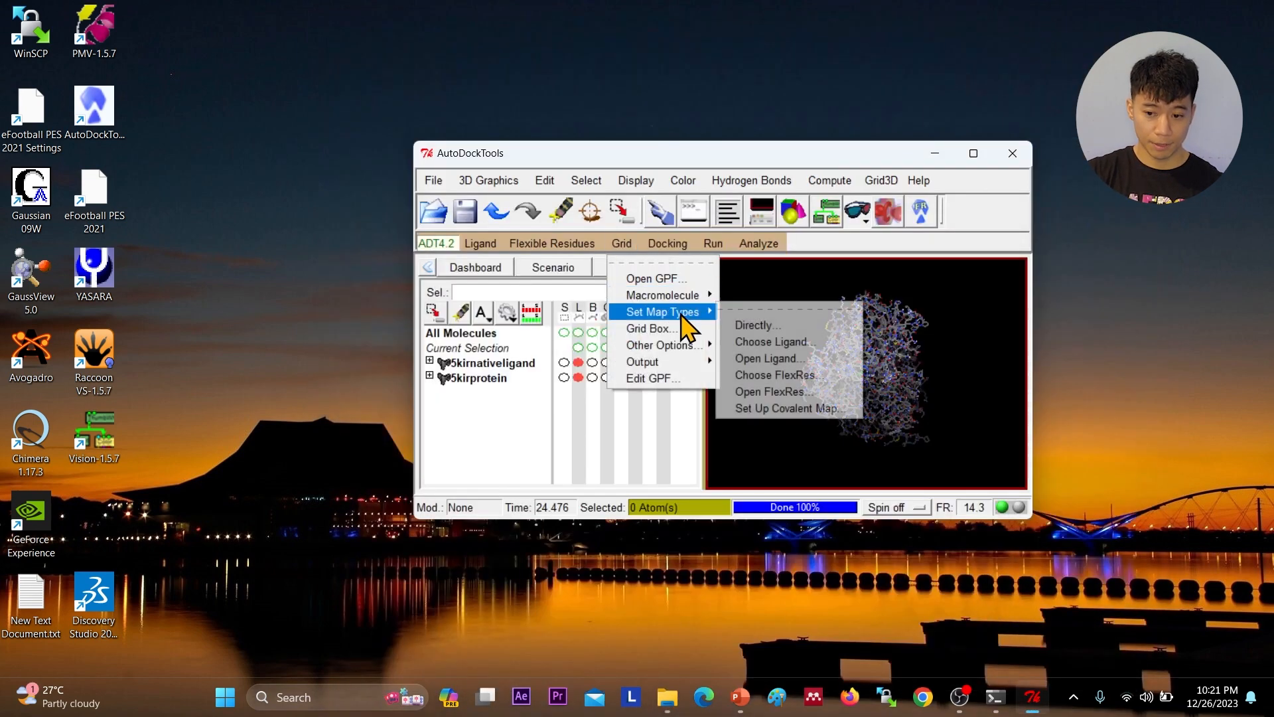
{"action": "left_click", "coordinate": [769, 343]}
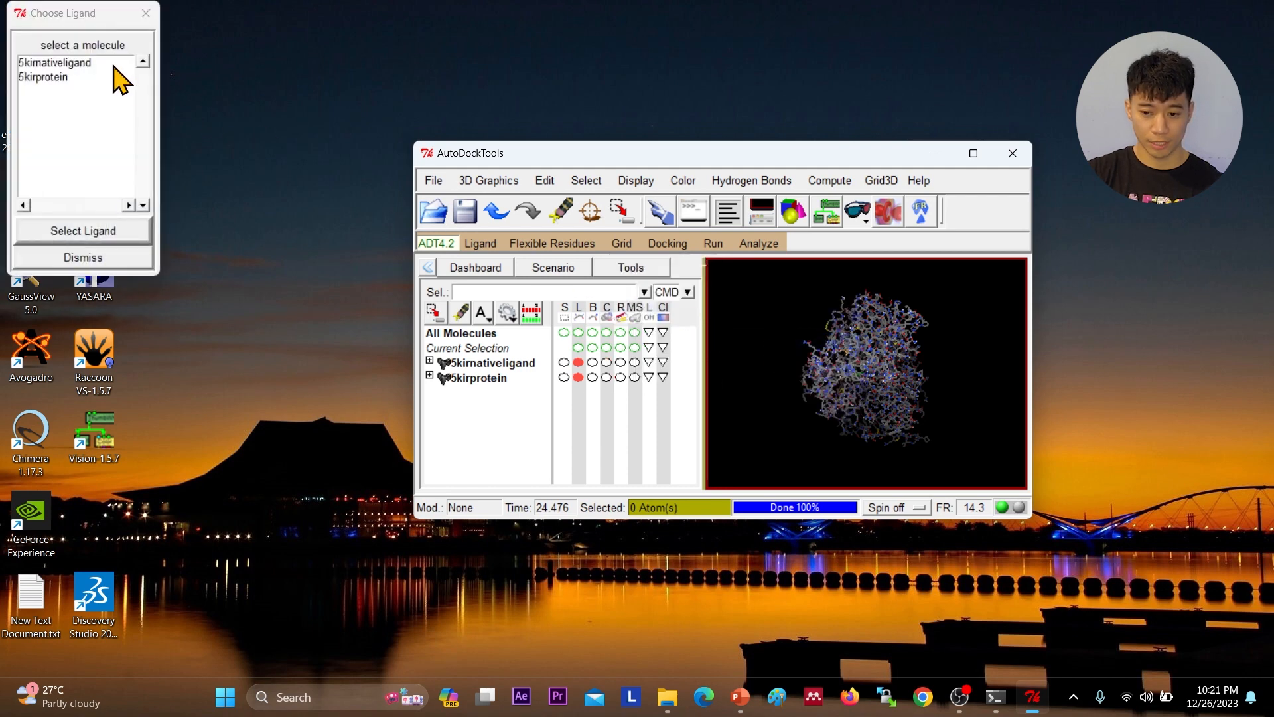
{"action": "left_click", "coordinate": [81, 63]}
{"action": "left_click", "coordinate": [98, 232]}
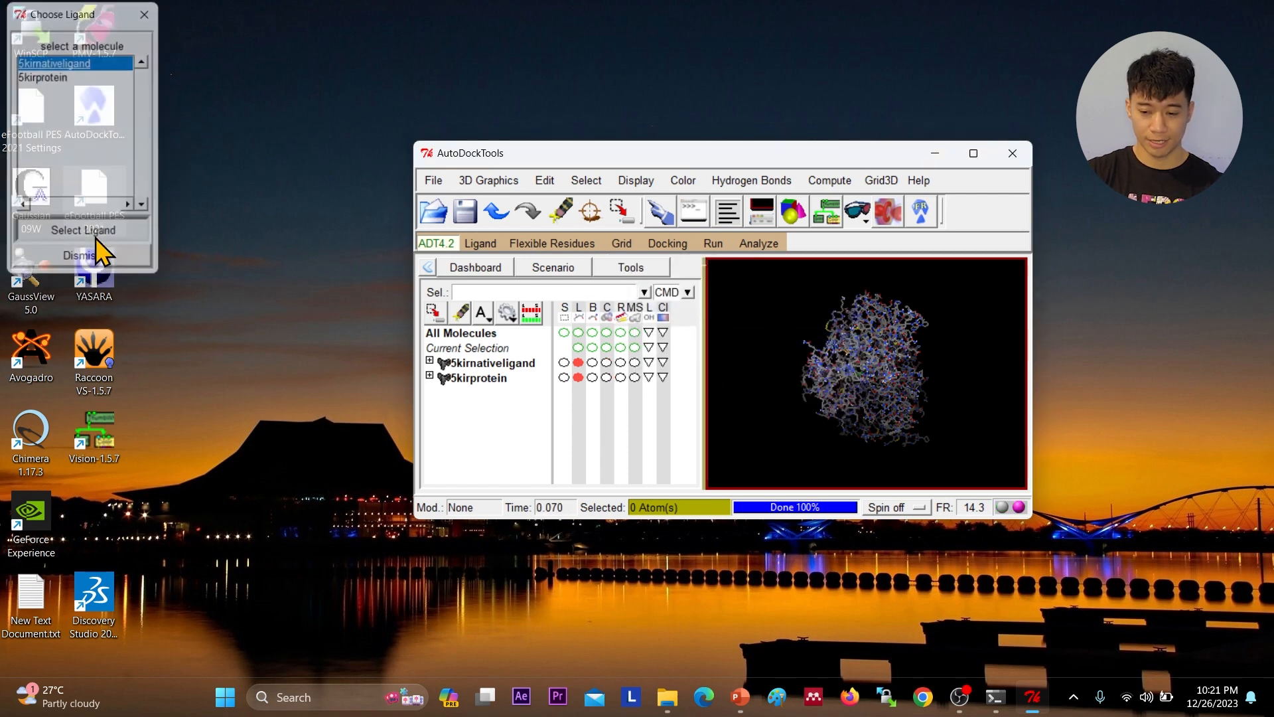
Step: Center the grid box on the ligand, inspect it in the maximized window, and close the grid options saving the current settings
{"action": "left_click", "coordinate": [620, 243]}
{"action": "left_click", "coordinate": [651, 328]}
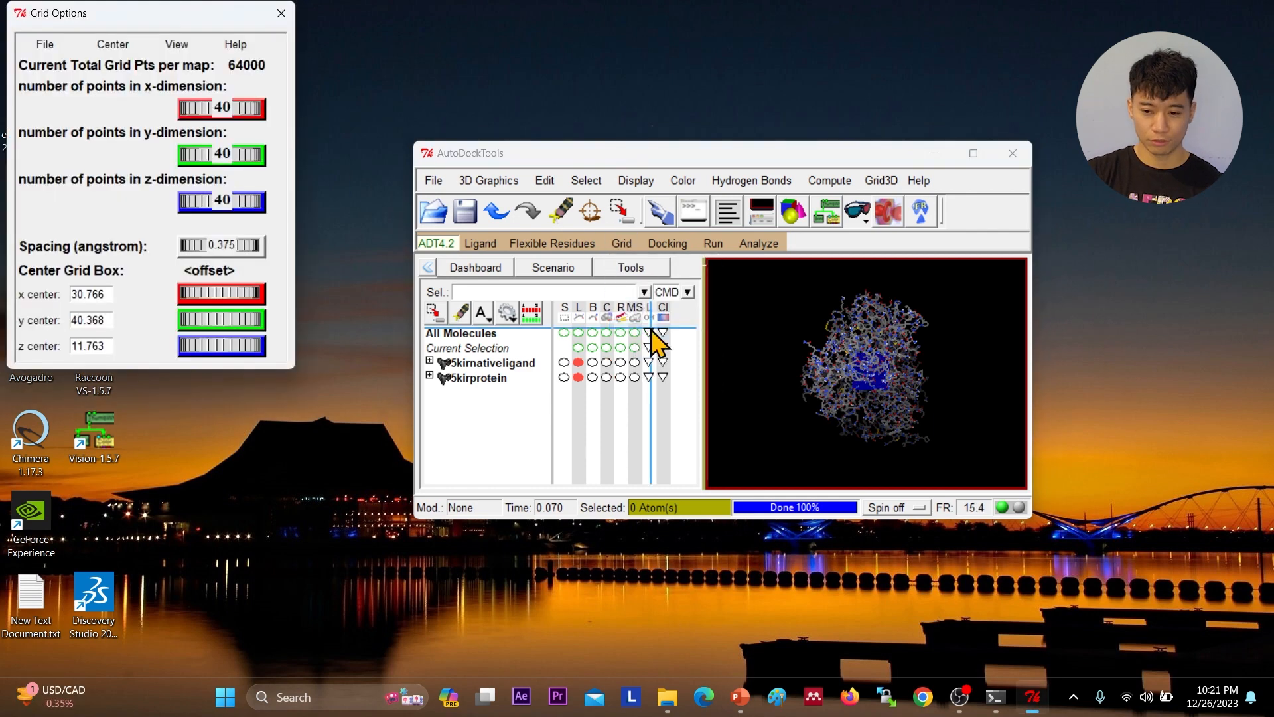
{"action": "left_click", "coordinate": [114, 46]}
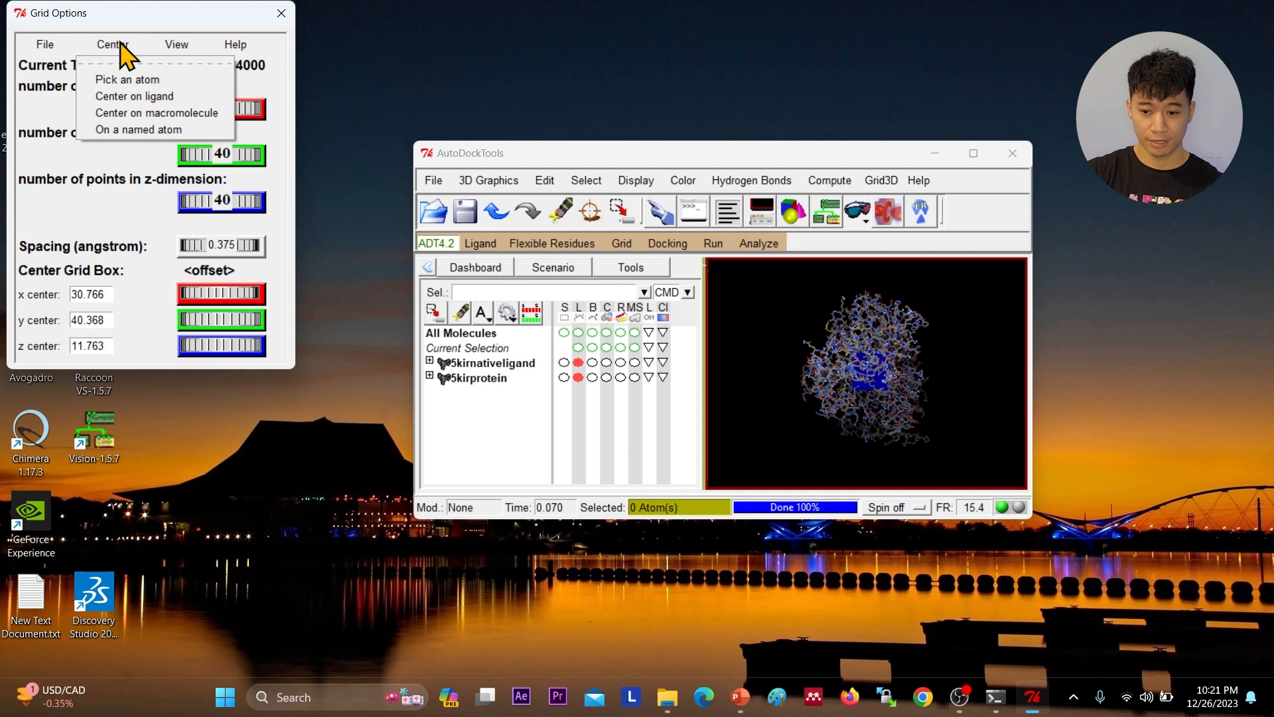
{"action": "left_click", "coordinate": [126, 96]}
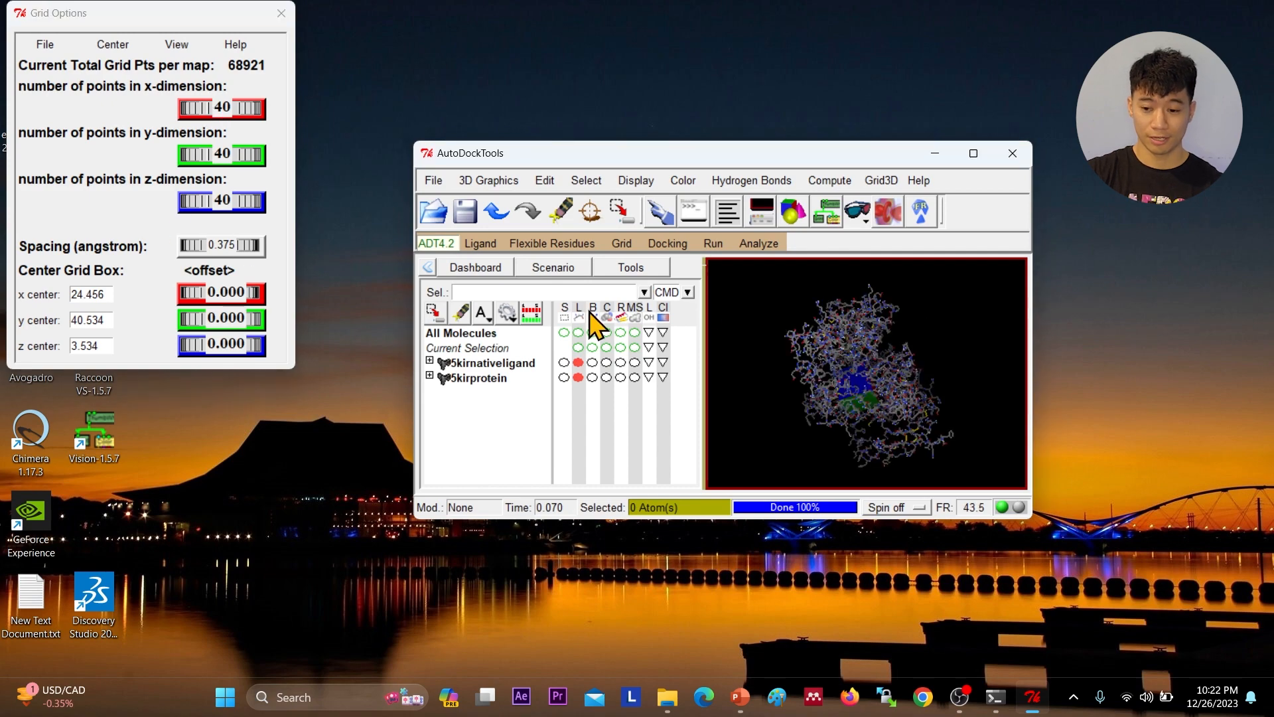
{"action": "left_click", "coordinate": [973, 153]}
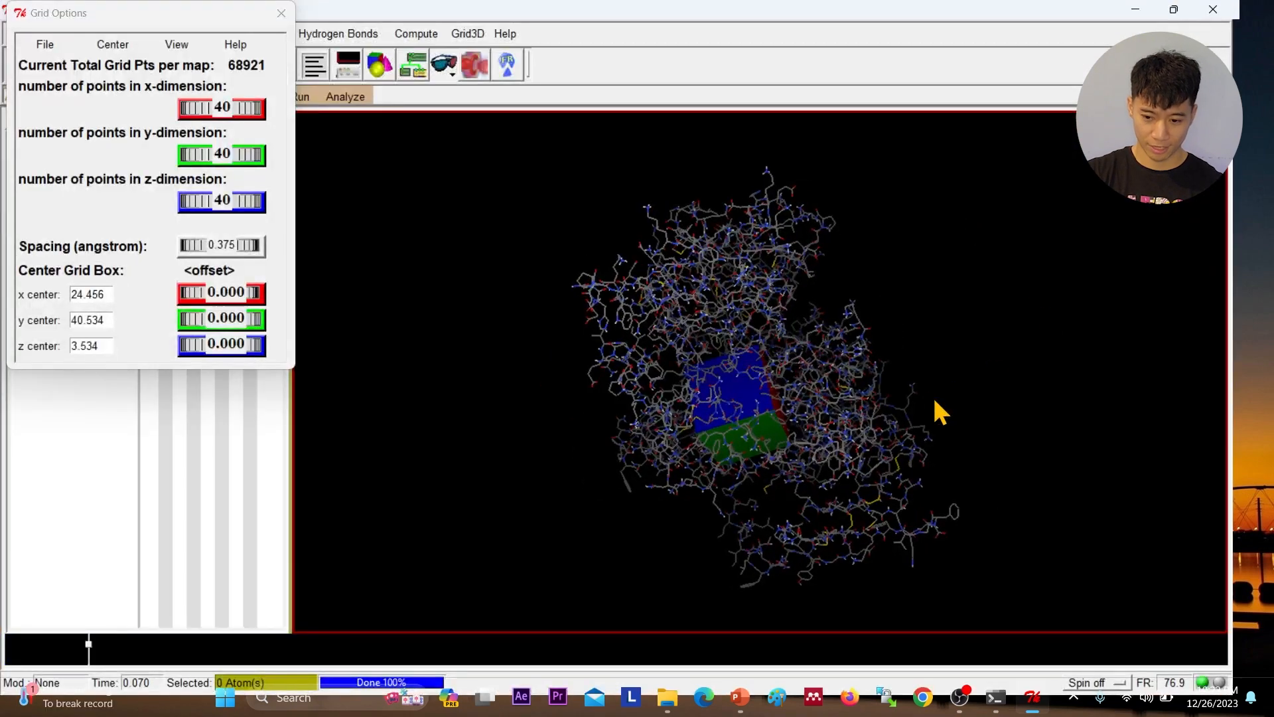
{"action": "scroll", "coordinate": [930, 407], "scroll_direction": "up", "scroll_amount": 6}
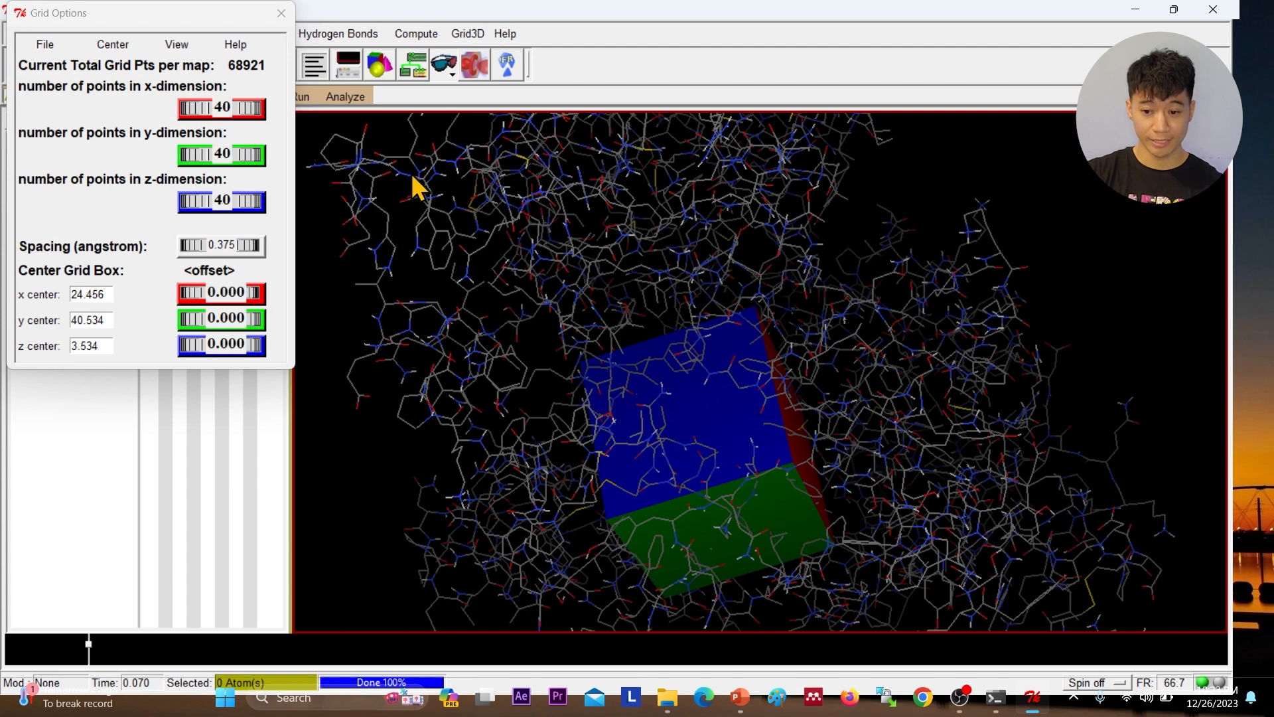
{"action": "left_click_drag", "start_coordinate": [190, 107], "coordinate": [220, 153]}
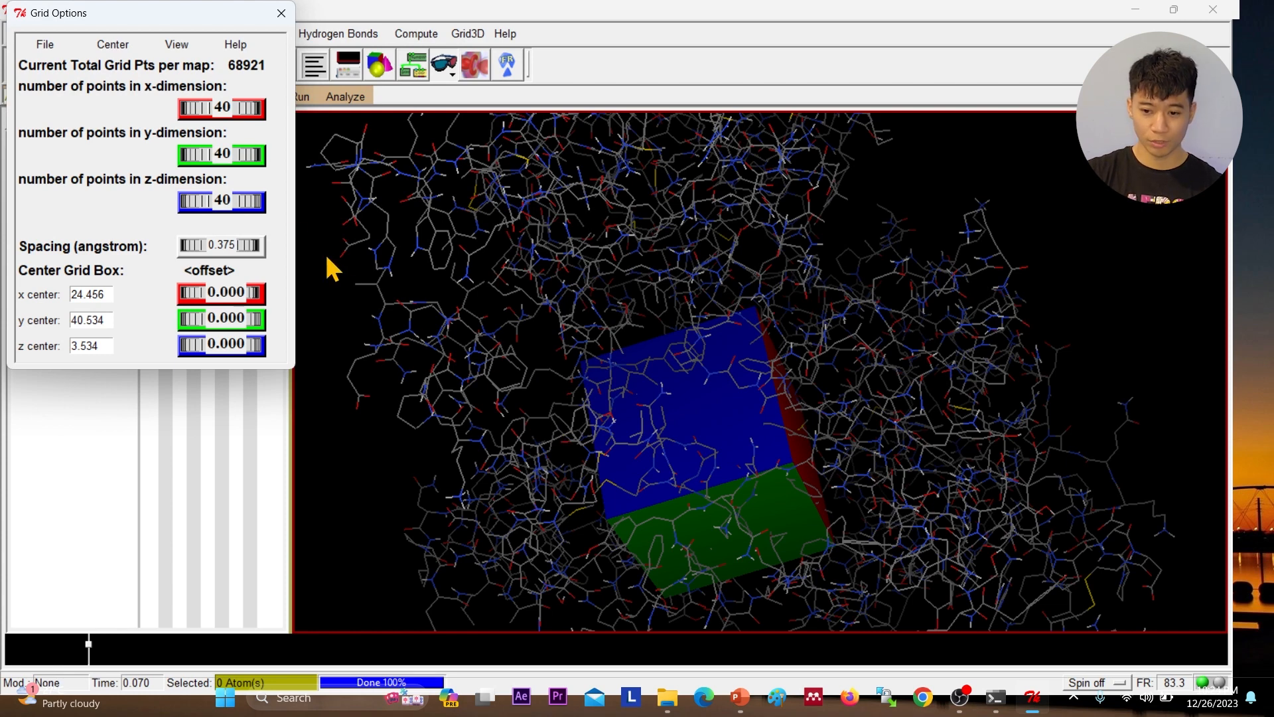
{"action": "left_click", "coordinate": [43, 45]}
{"action": "left_click", "coordinate": [45, 81]}
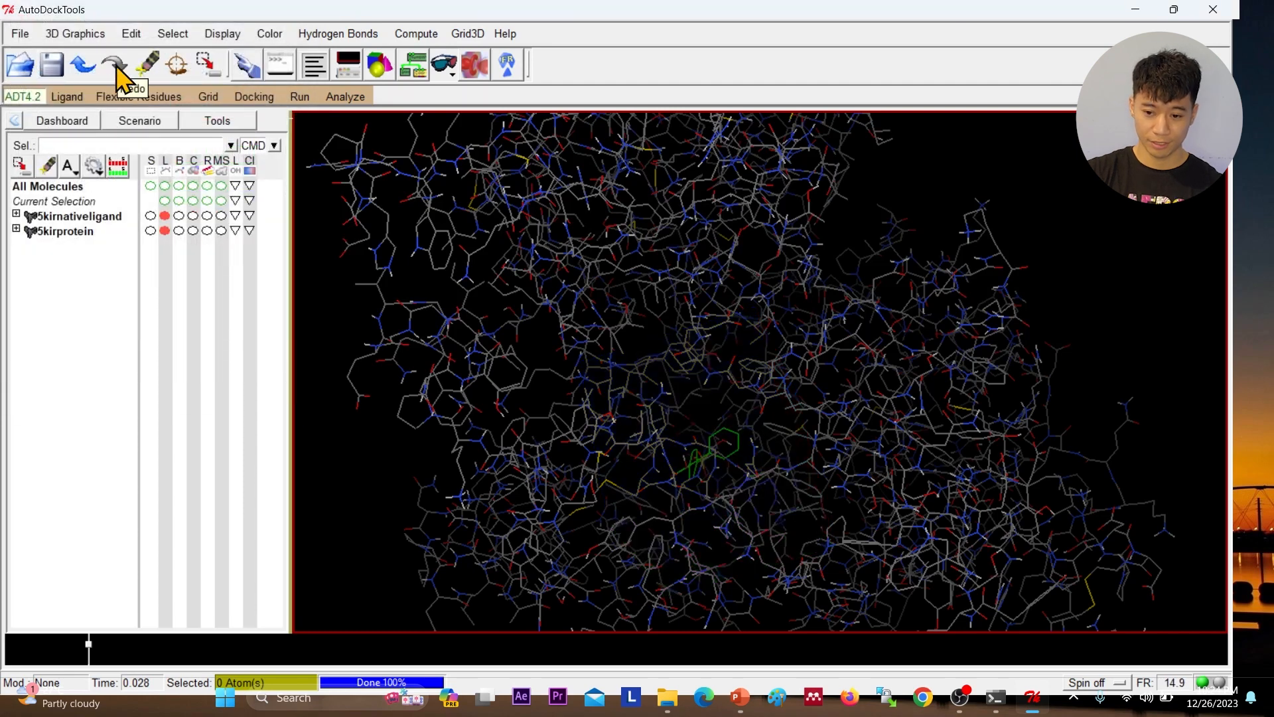
Step: Save the grid parameter file as docking.gpf in the chemsterlab folder on drive D and check it in File Explorer
{"action": "left_click", "coordinate": [210, 97]}
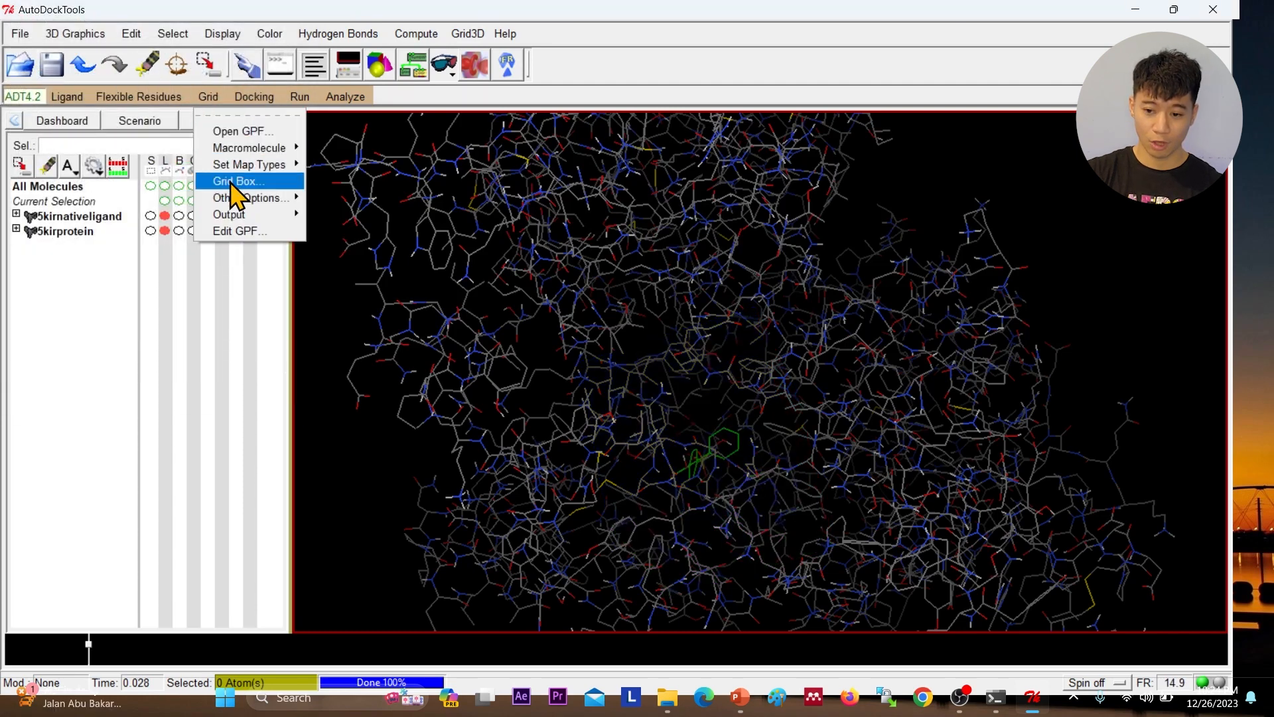
{"action": "mouse_move", "coordinate": [248, 215]}
{"action": "left_click", "coordinate": [360, 229]}
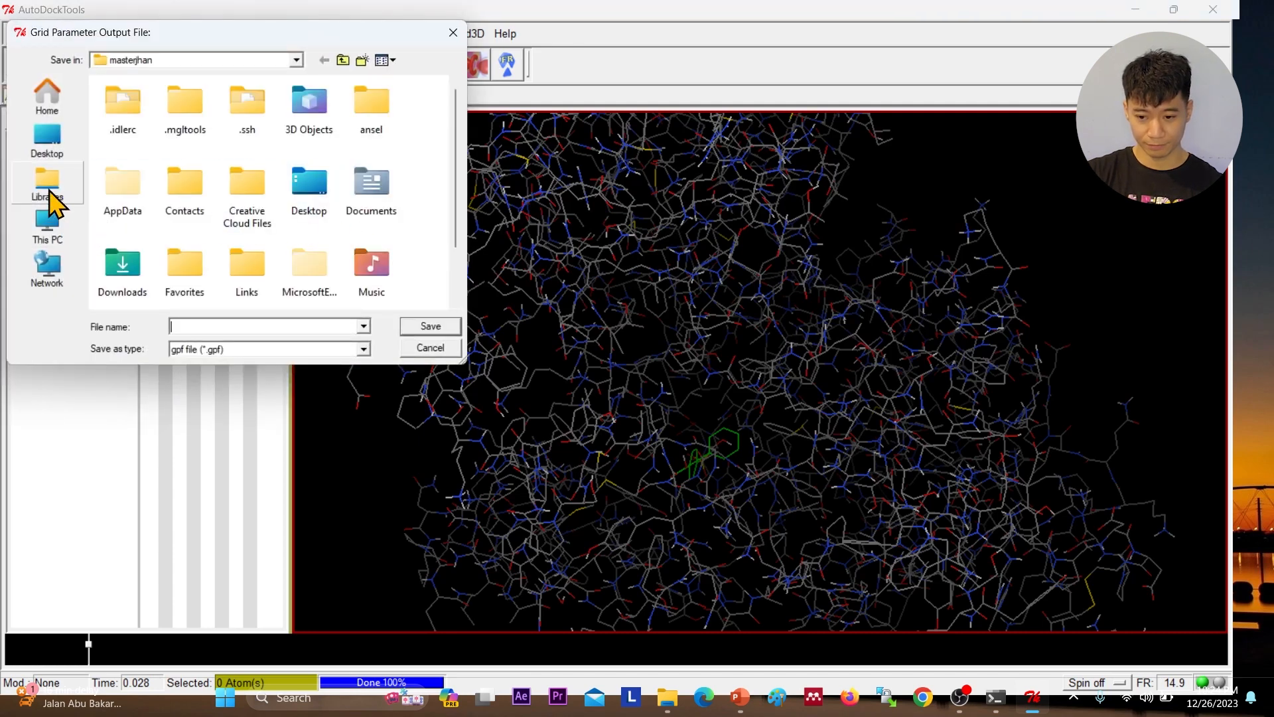
{"action": "left_click", "coordinate": [50, 234]}
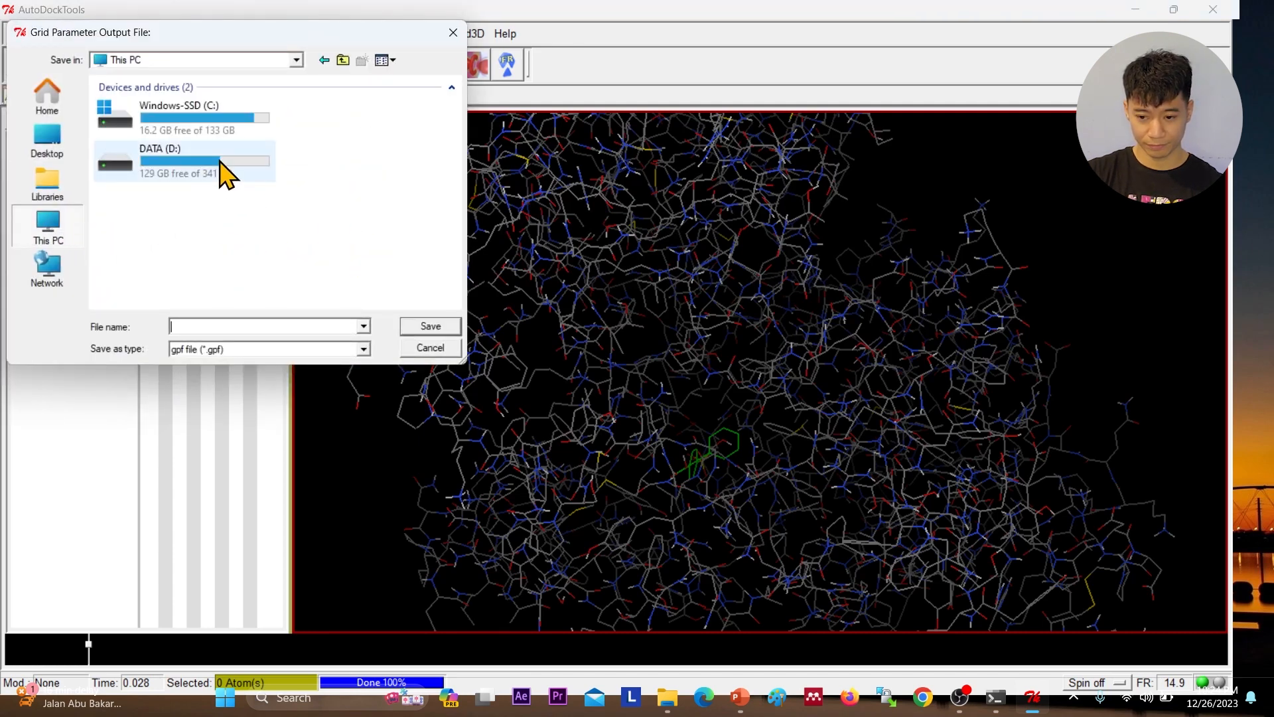
{"action": "double_click", "coordinate": [222, 170]}
{"action": "double_click", "coordinate": [313, 251]}
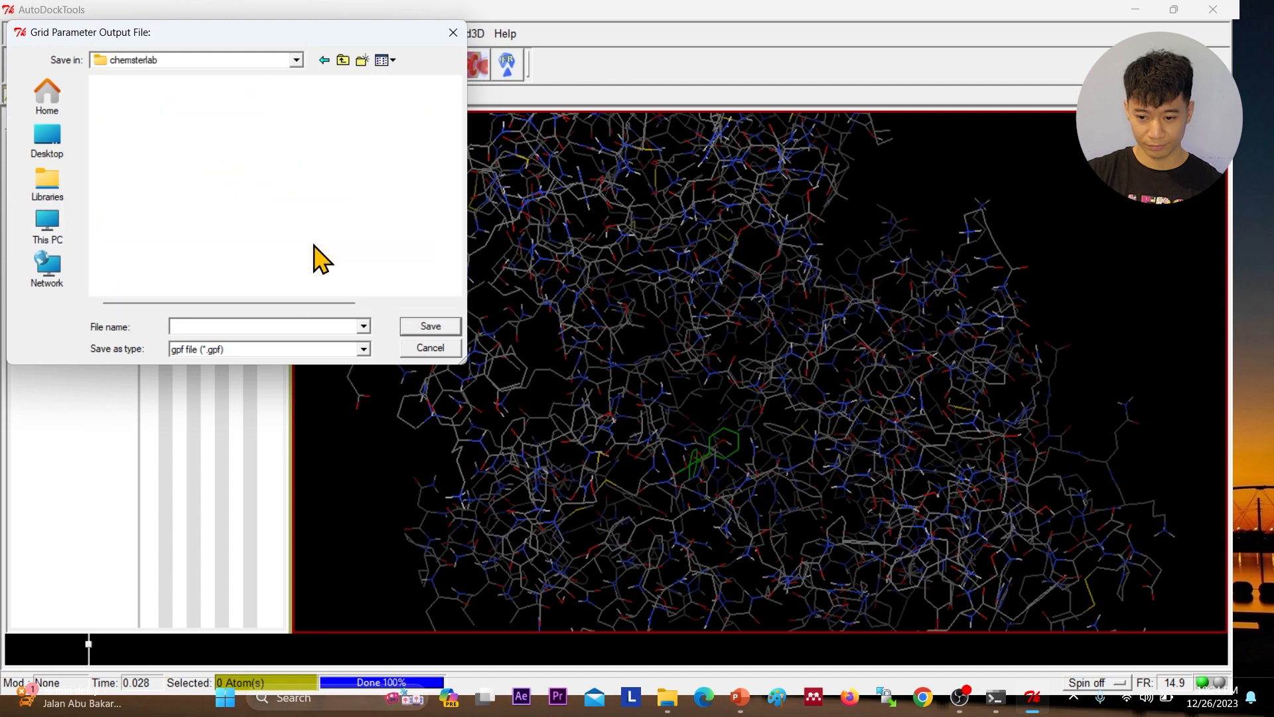
{"action": "left_click", "coordinate": [183, 115]}
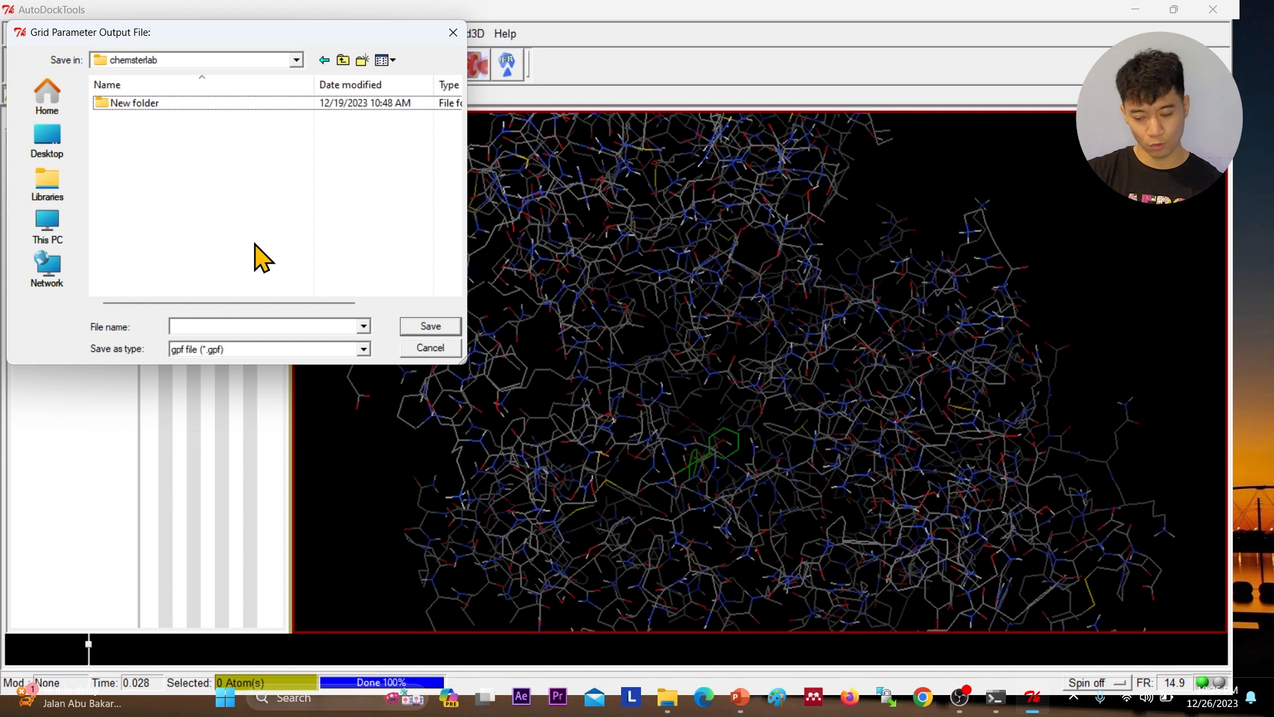
{"action": "left_click", "coordinate": [265, 325]}
{"action": "type", "text": "dock"}
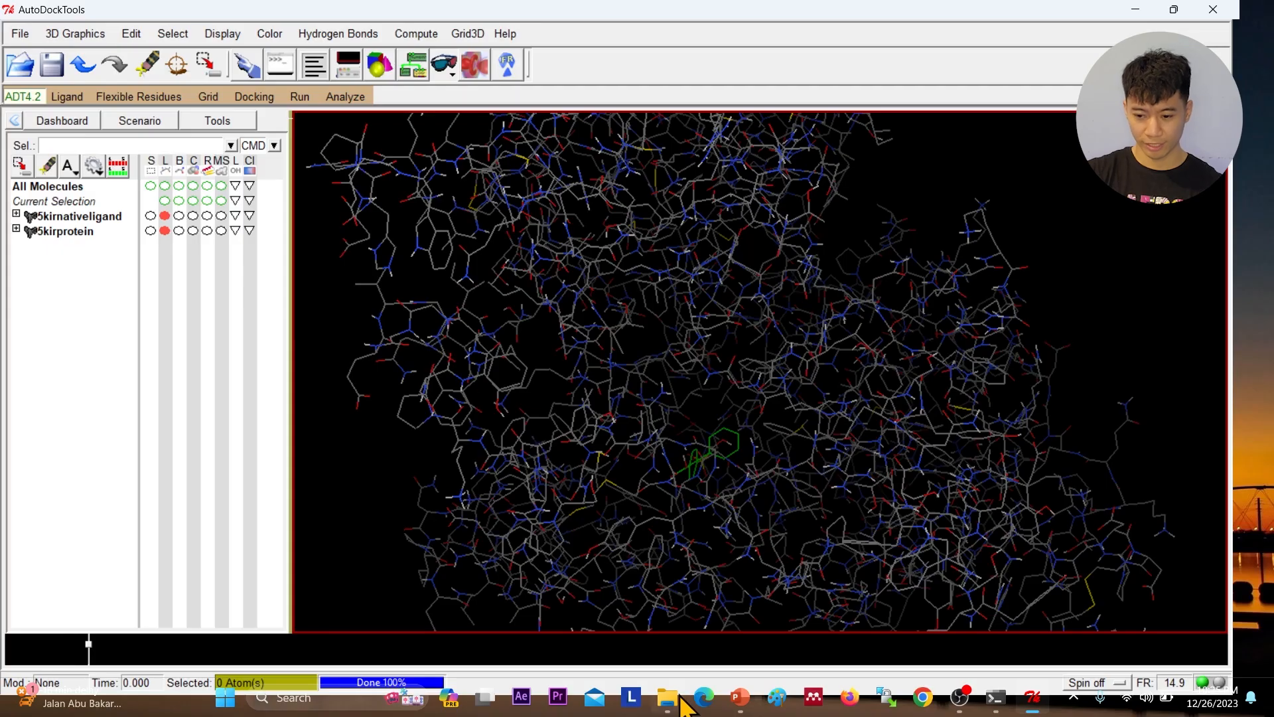
{"action": "left_click", "coordinate": [680, 697]}
{"action": "left_click", "coordinate": [616, 367]}
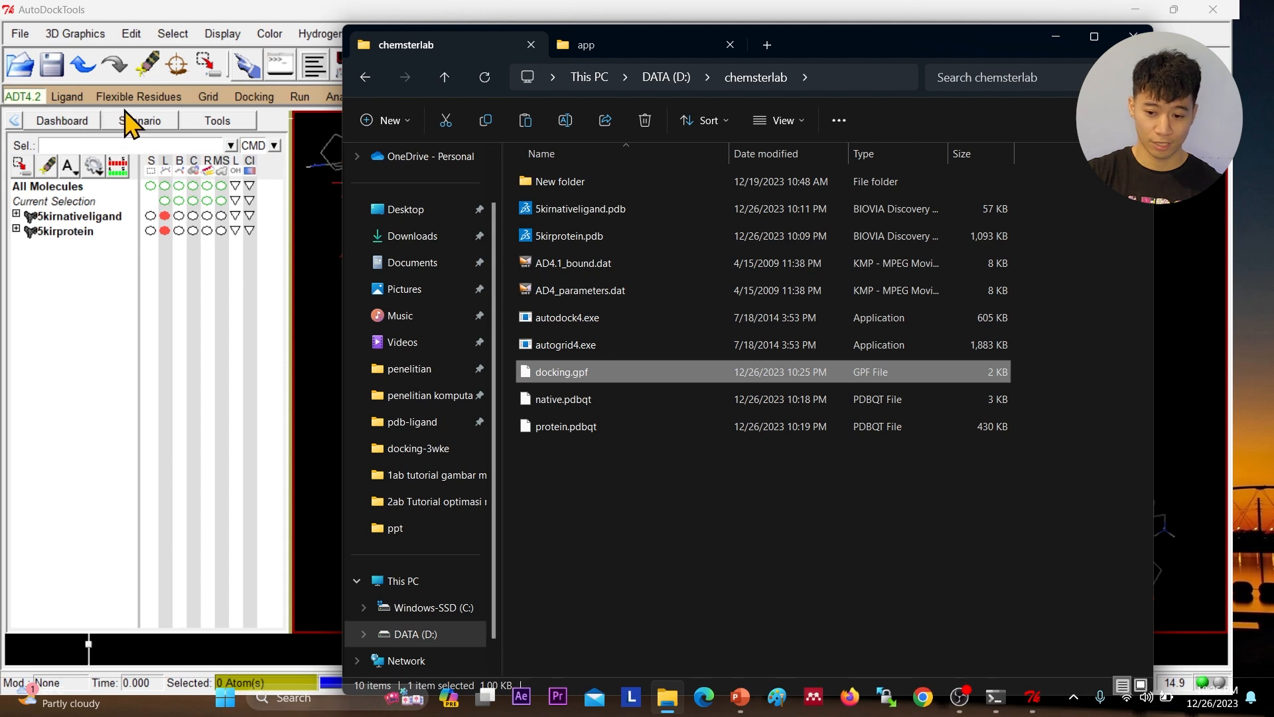
Step: Set protein.pdbqt from the chemsterlab folder on drive D as the rigid macromolecule file for docking
{"action": "left_click", "coordinate": [254, 97]}
{"action": "mouse_move", "coordinate": [275, 151]}
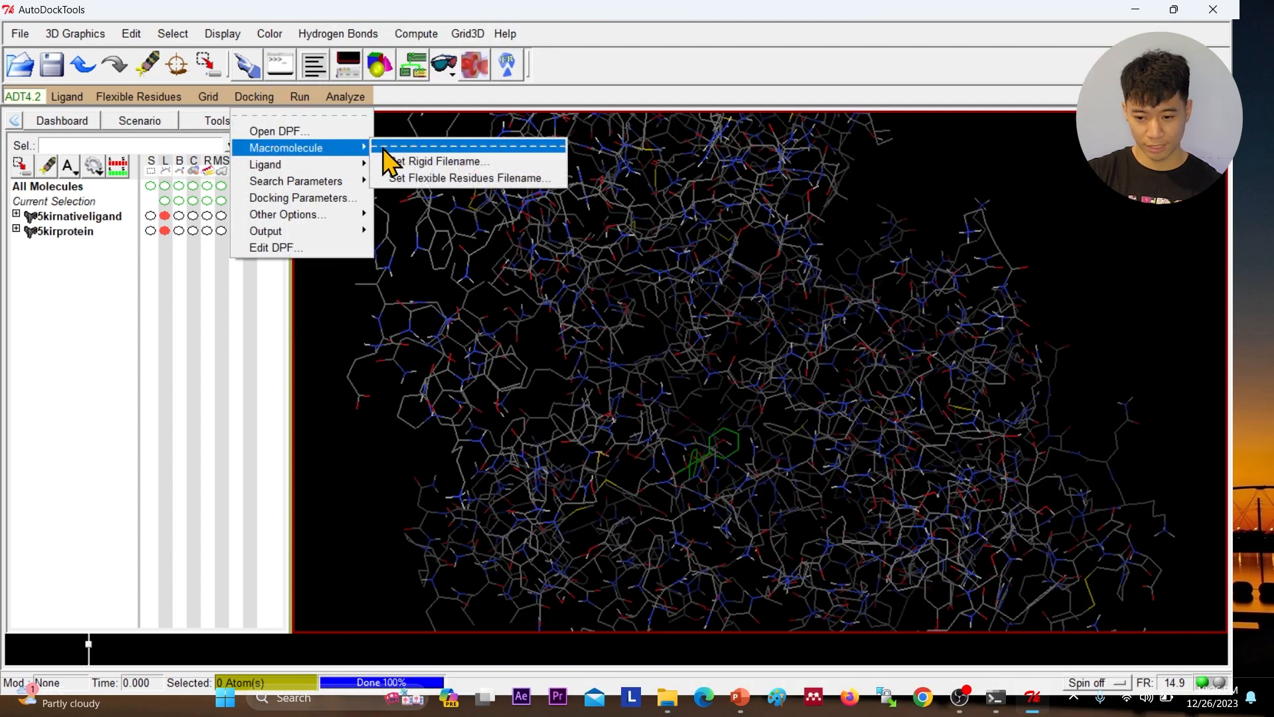
{"action": "left_click", "coordinate": [419, 161]}
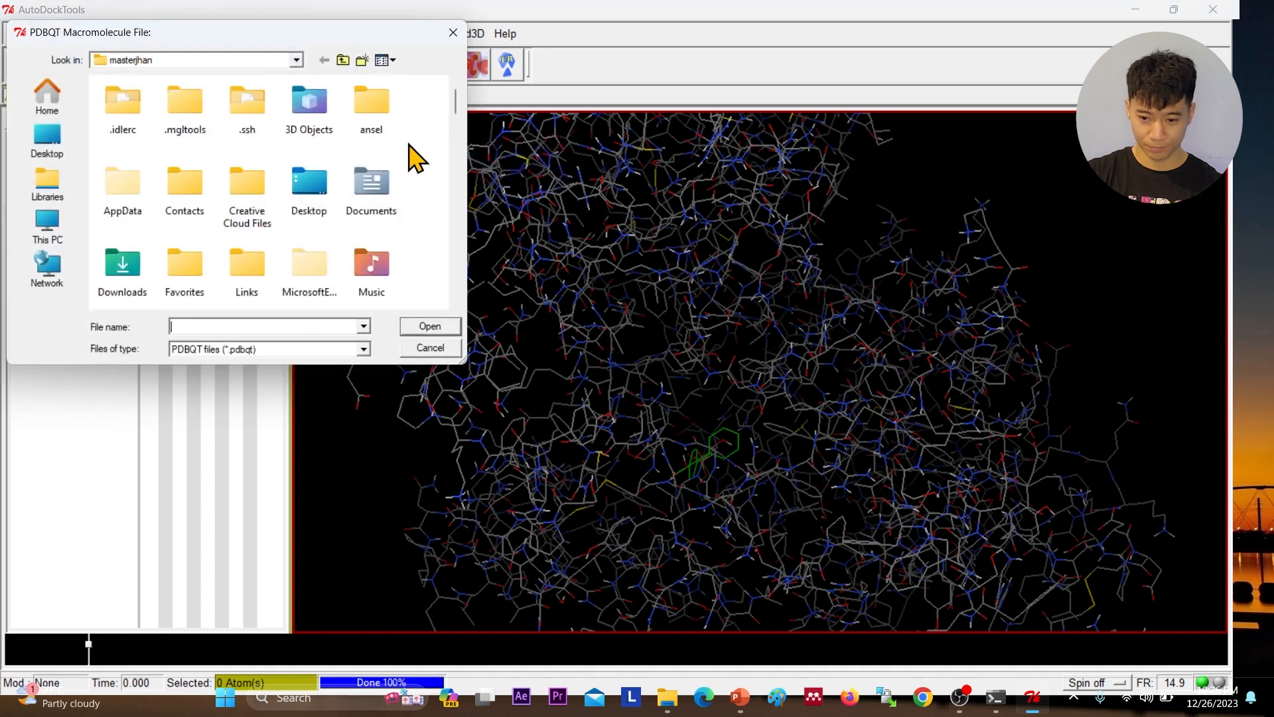
{"action": "left_click", "coordinate": [46, 232]}
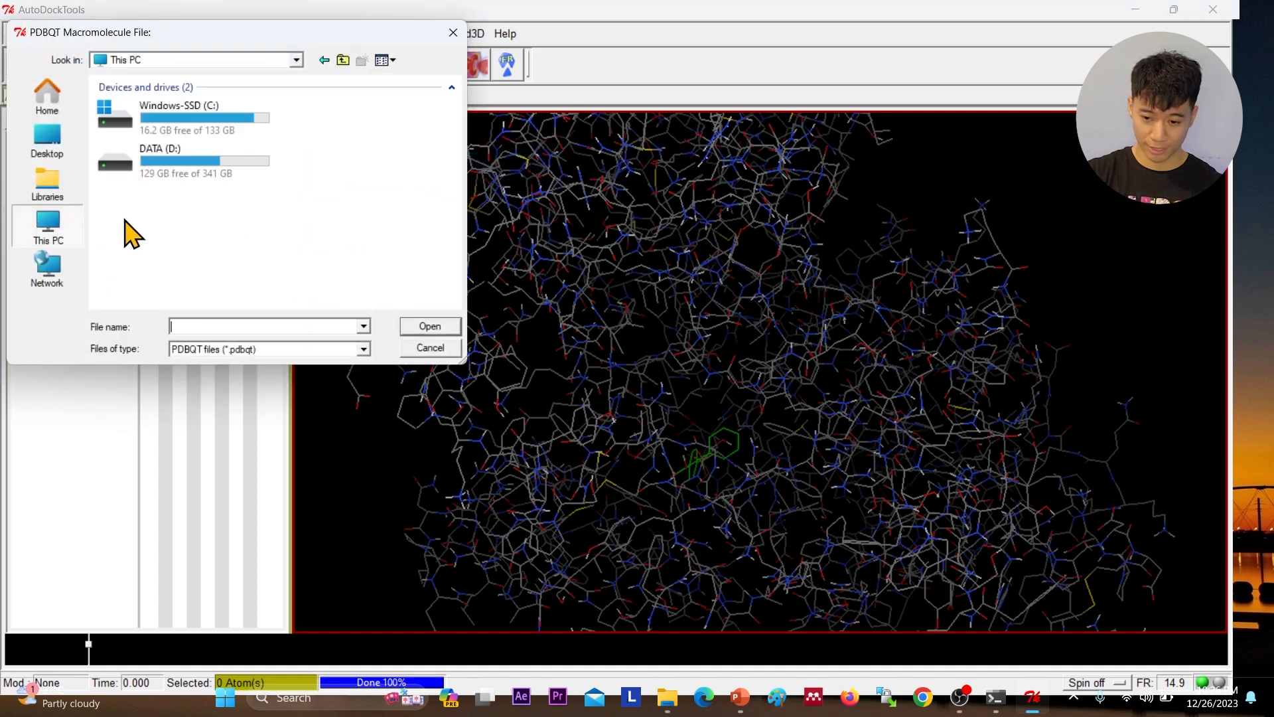
{"action": "double_click", "coordinate": [242, 177]}
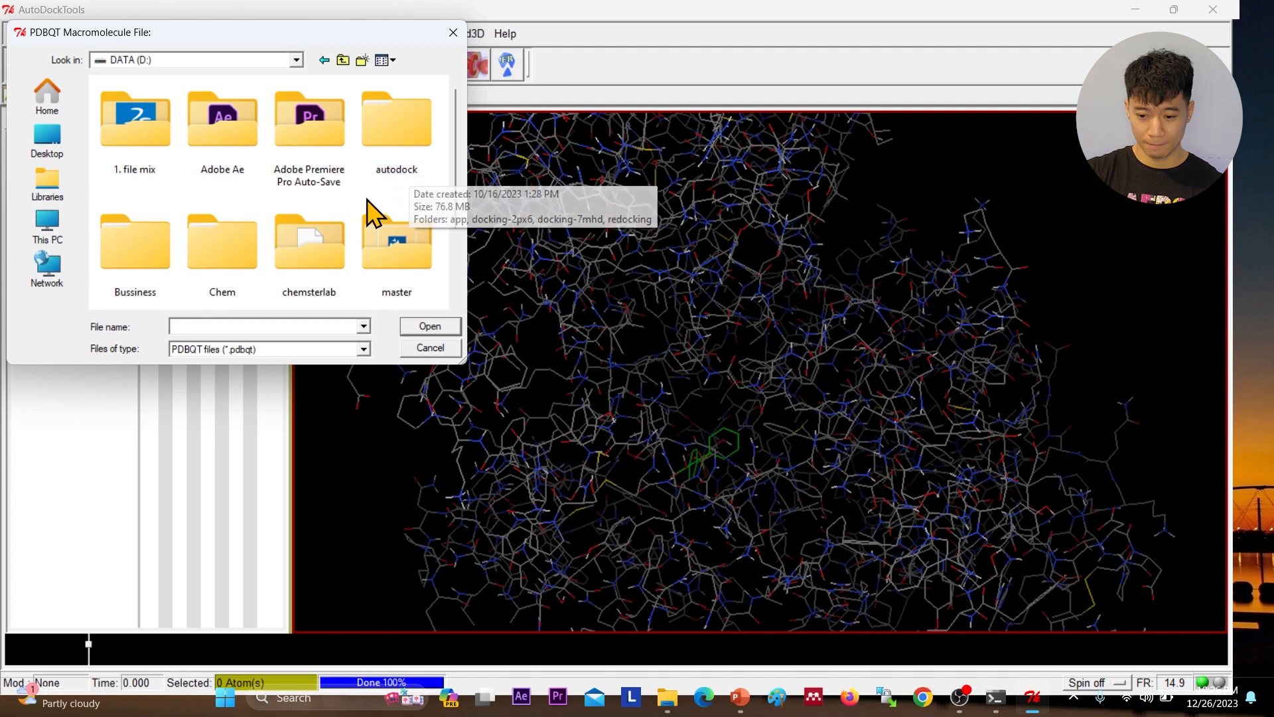
{"action": "double_click", "coordinate": [313, 258]}
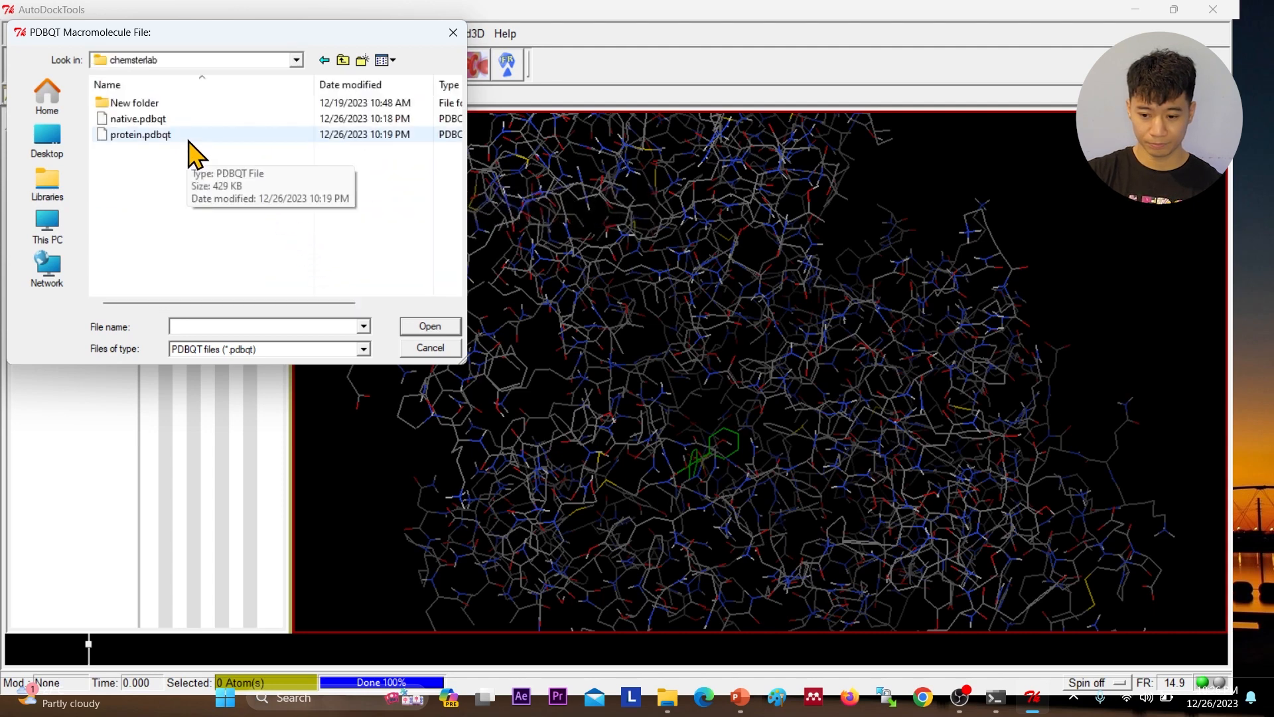
{"action": "left_click", "coordinate": [189, 137]}
{"action": "left_click", "coordinate": [428, 327]}
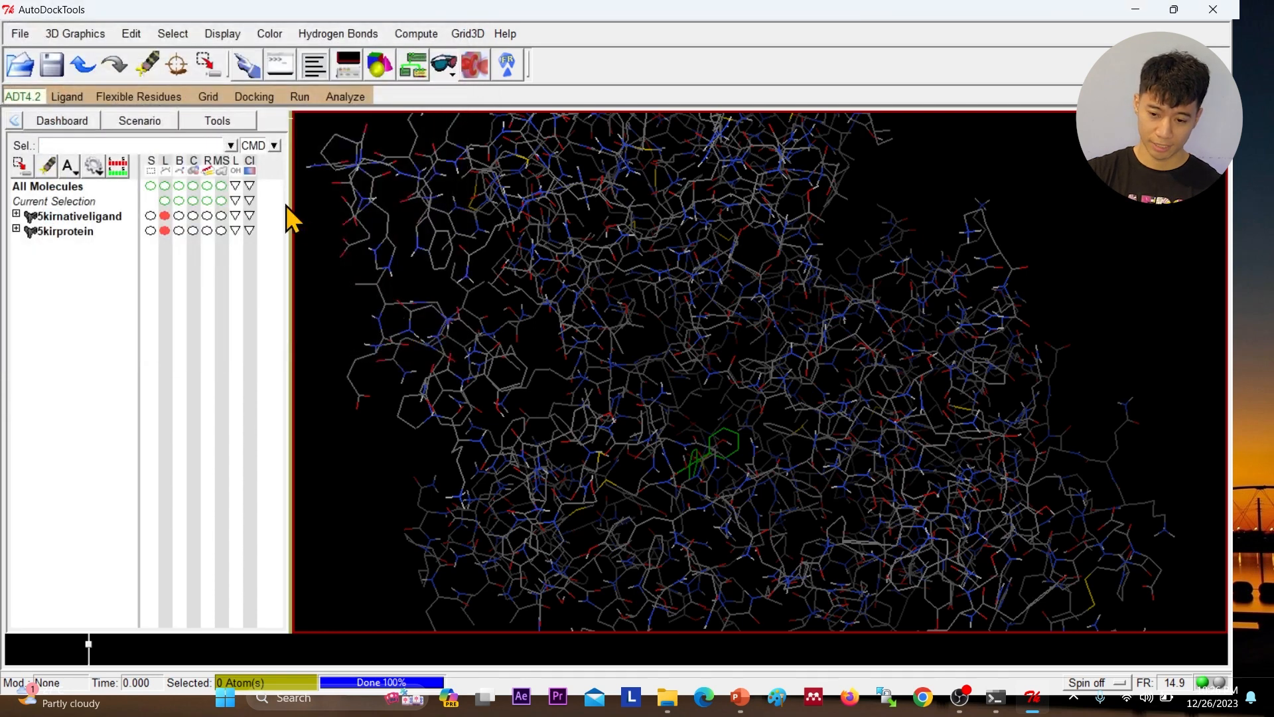
Step: Choose the loaded 5kirnativeligand molecule as the docking ligand and accept the default ligand parameters
{"action": "left_click", "coordinate": [254, 96]}
{"action": "mouse_move", "coordinate": [305, 166]}
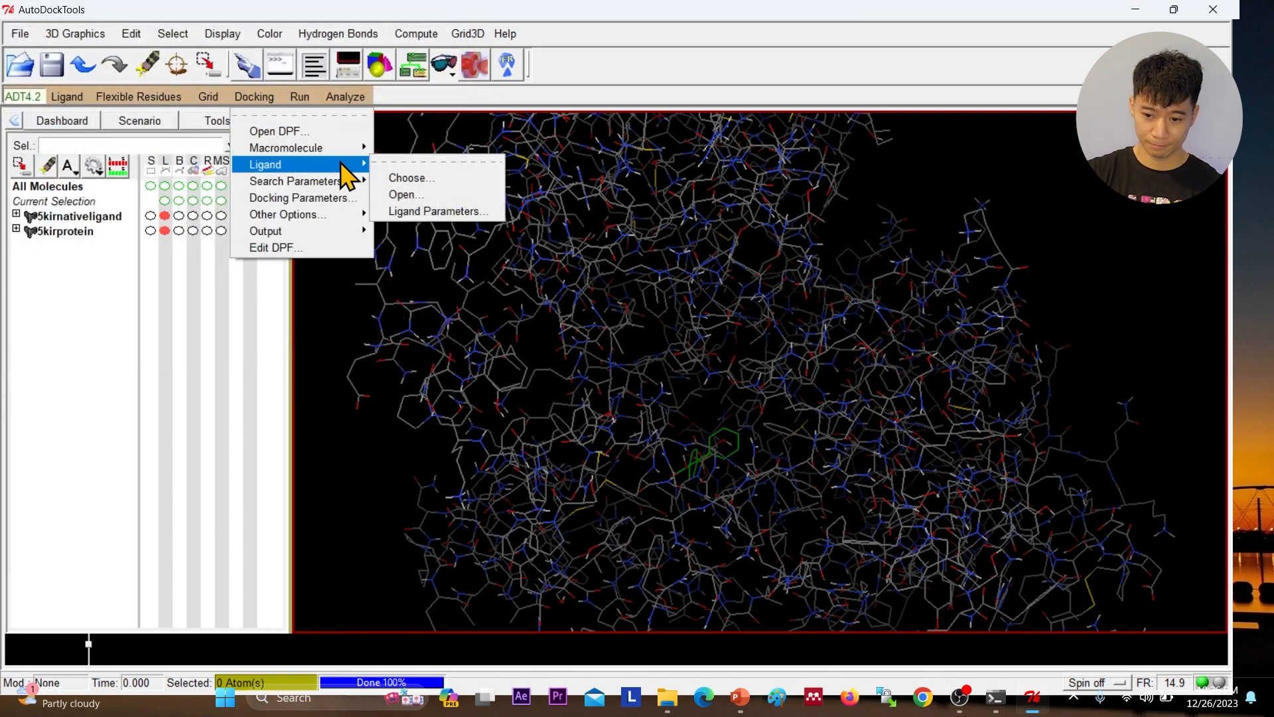
{"action": "left_click", "coordinate": [410, 178]}
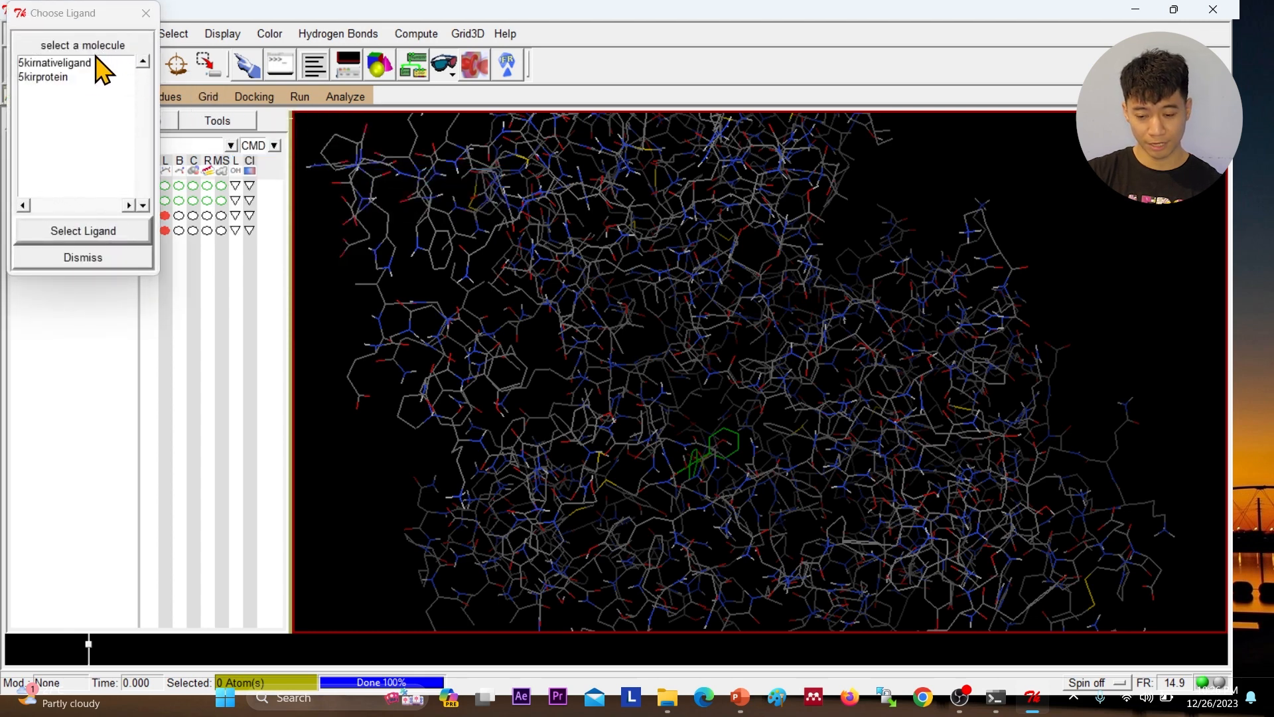
{"action": "left_click", "coordinate": [73, 63]}
{"action": "left_click", "coordinate": [114, 241]}
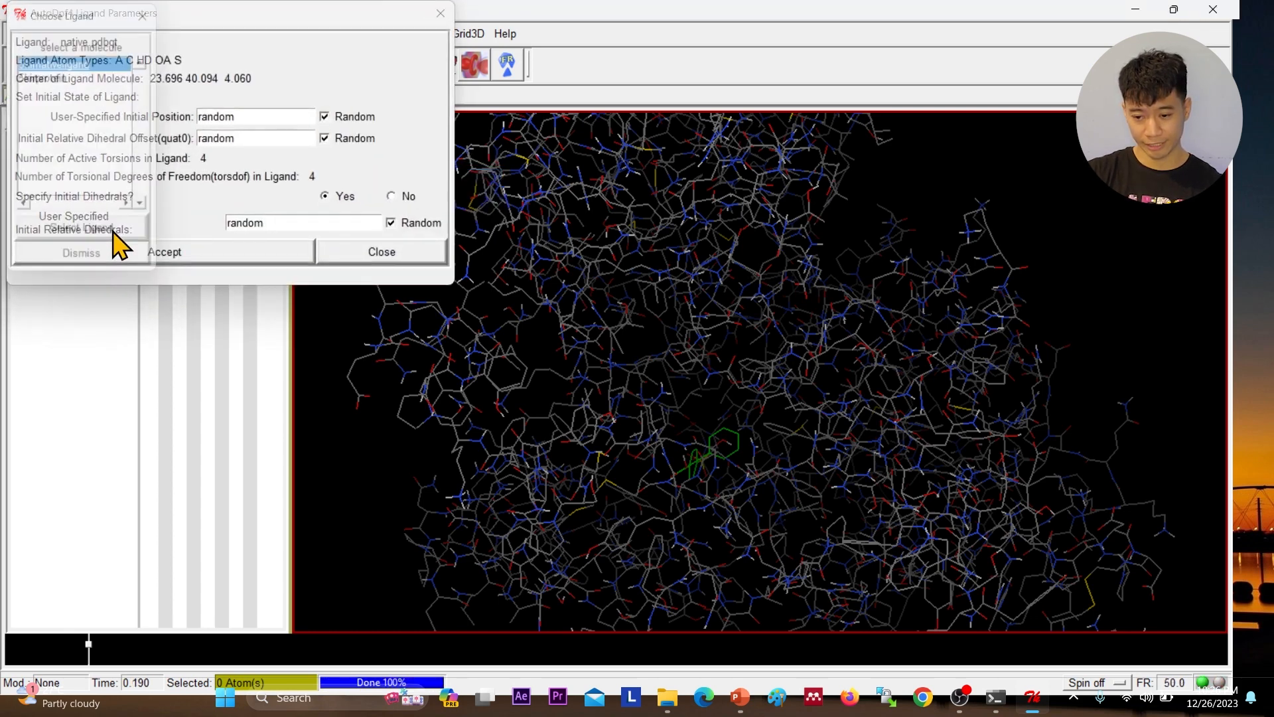
{"action": "left_click", "coordinate": [184, 257]}
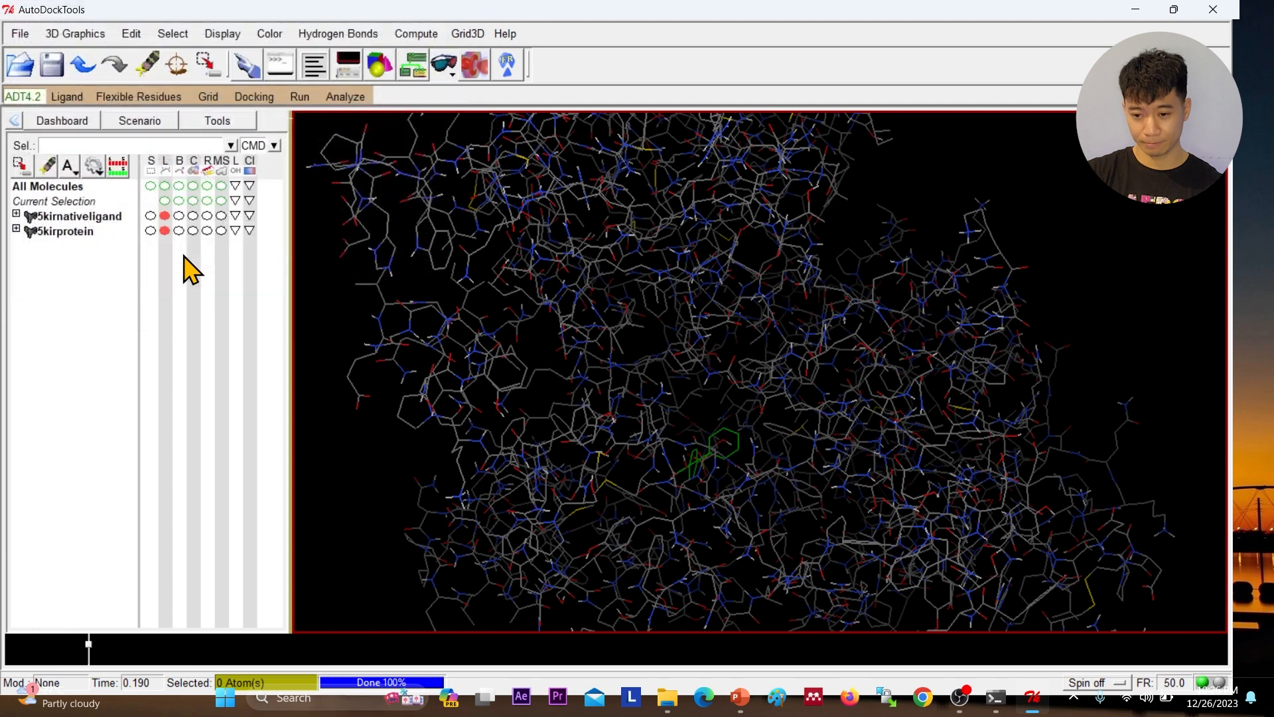
Step: Set the search method's genetic algorithm parameters to 10 GA runs, keeping the other defaults, and accept them
{"action": "left_click", "coordinate": [256, 100]}
{"action": "mouse_move", "coordinate": [304, 187]}
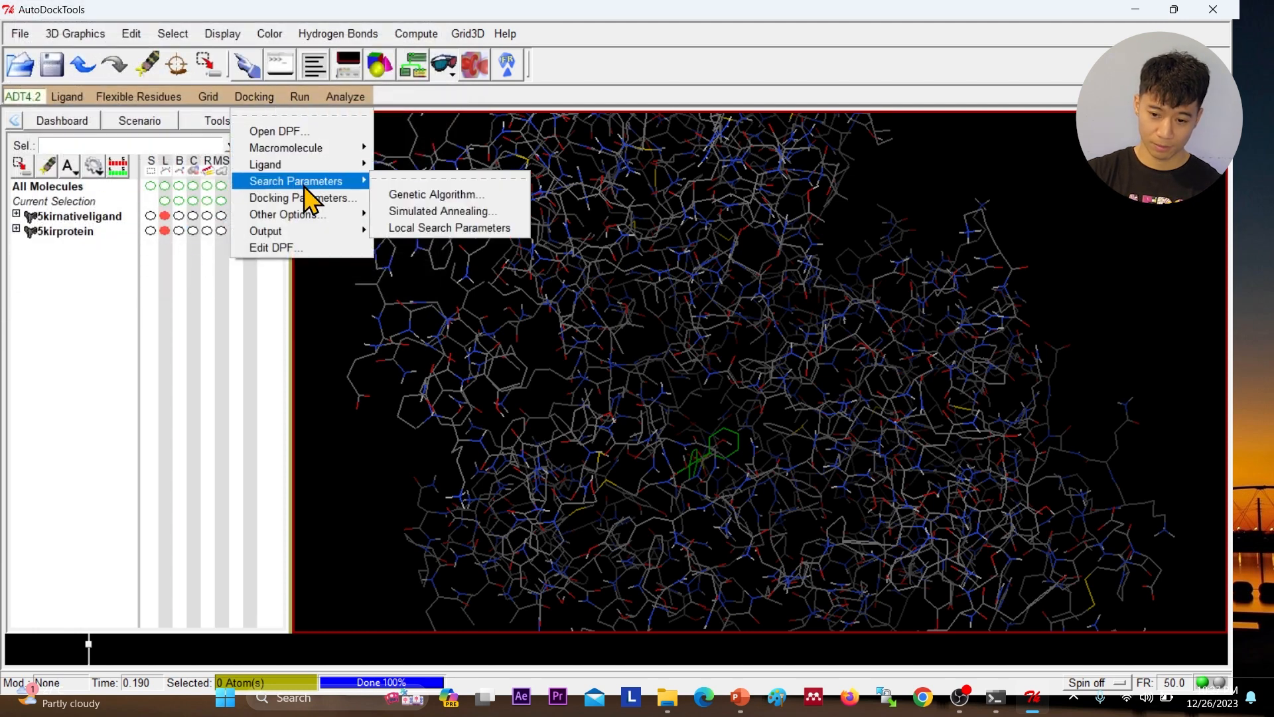
{"action": "left_click", "coordinate": [410, 194]}
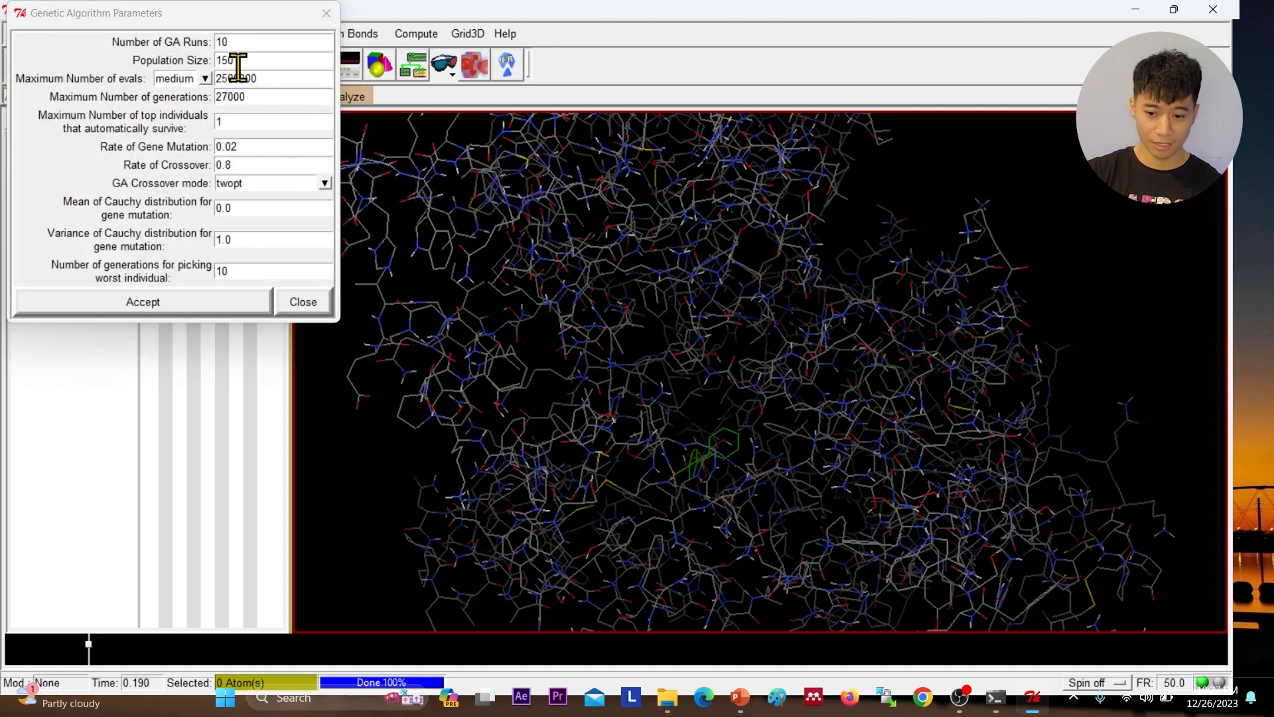
{"action": "left_click", "coordinate": [250, 41]}
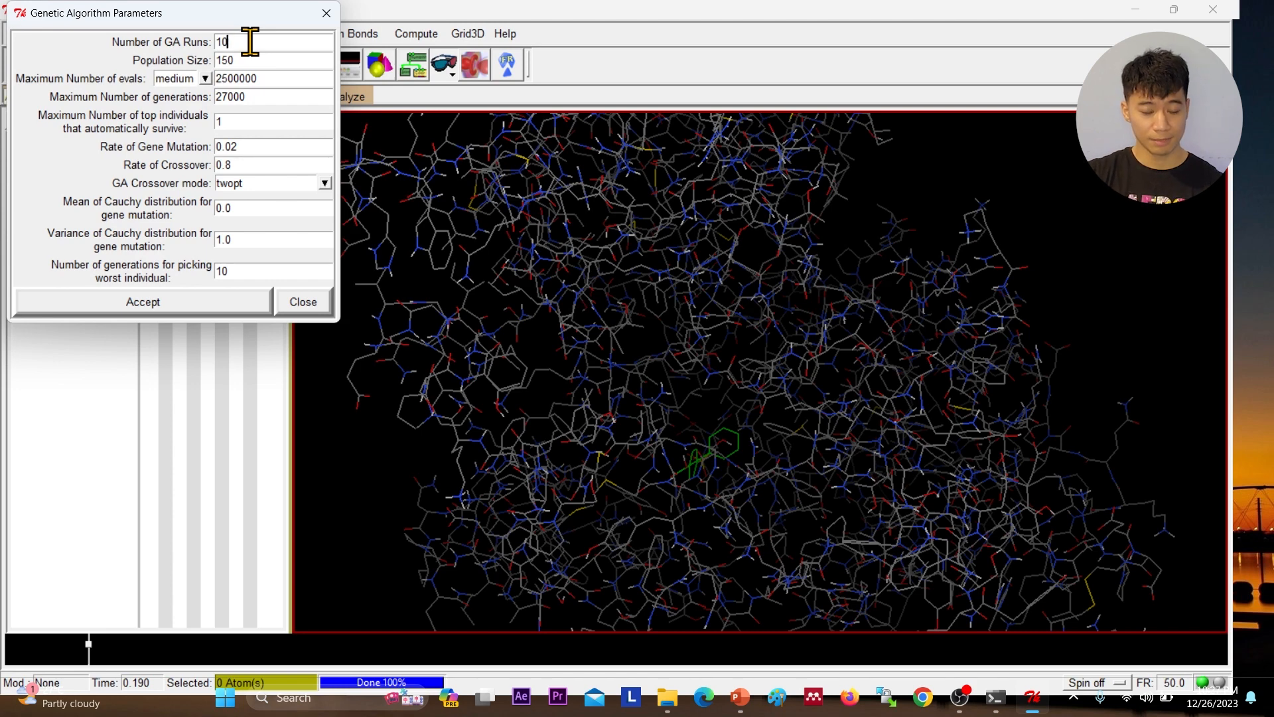
{"action": "type", "text": "0"}
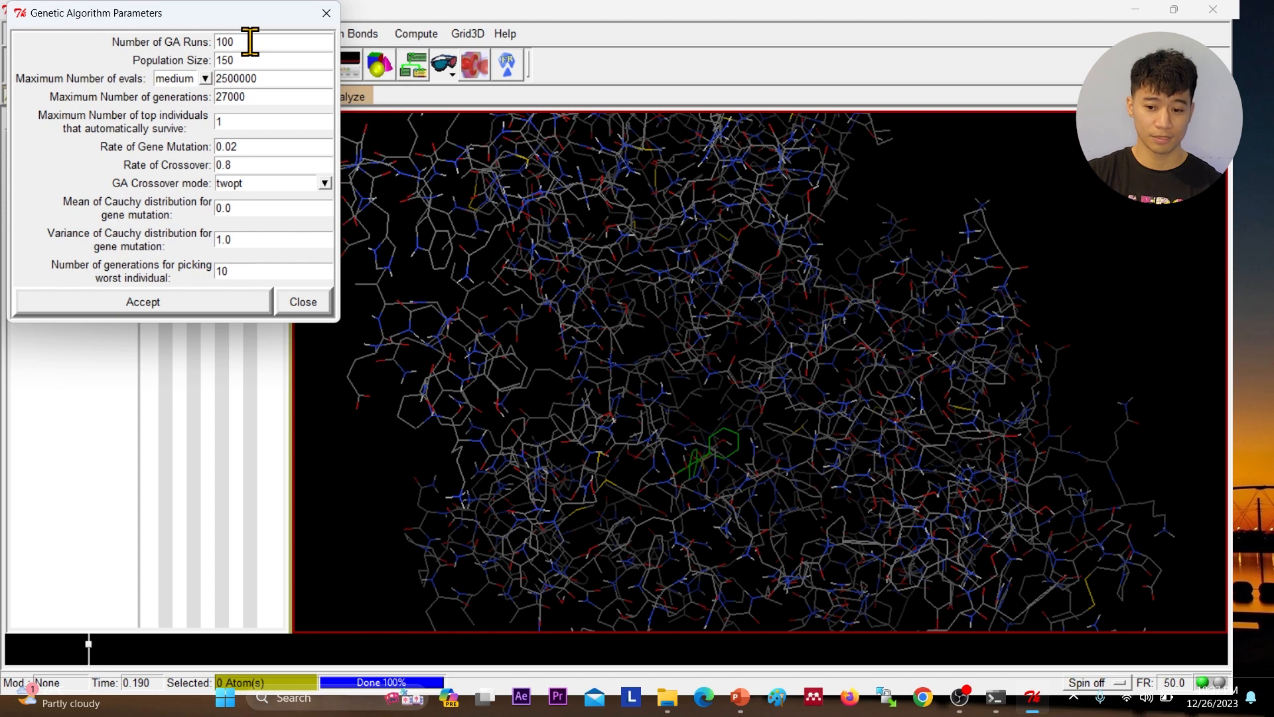
{"action": "key", "text": "BackSpace"}
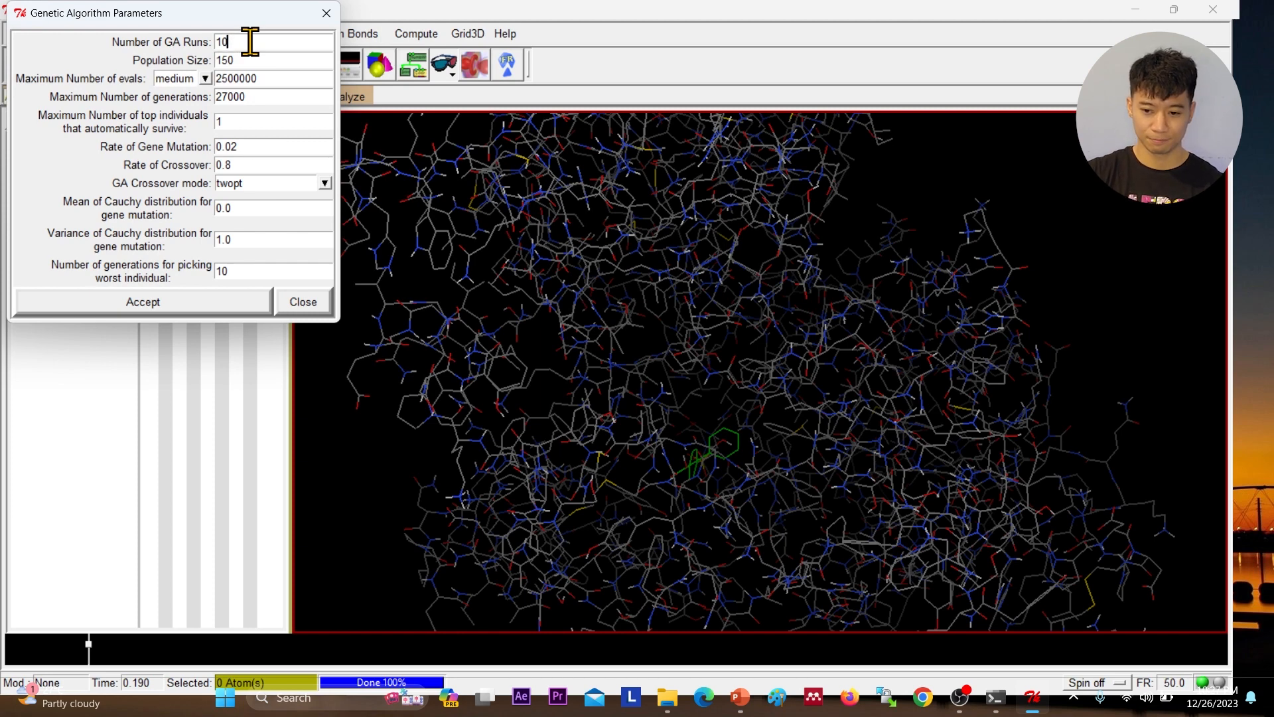
{"action": "left_click", "coordinate": [222, 309]}
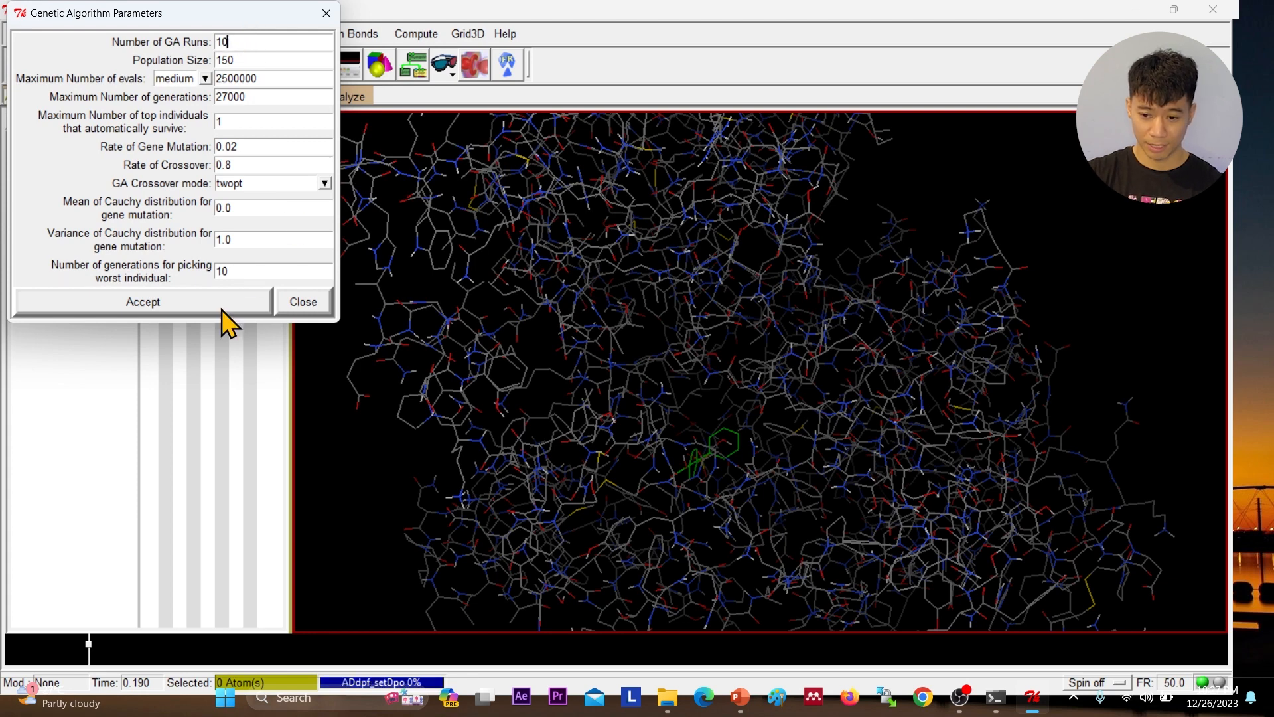
Step: Accept the docking run options with defaults for random number generator, energy, step size and output format
{"action": "left_click", "coordinate": [269, 97]}
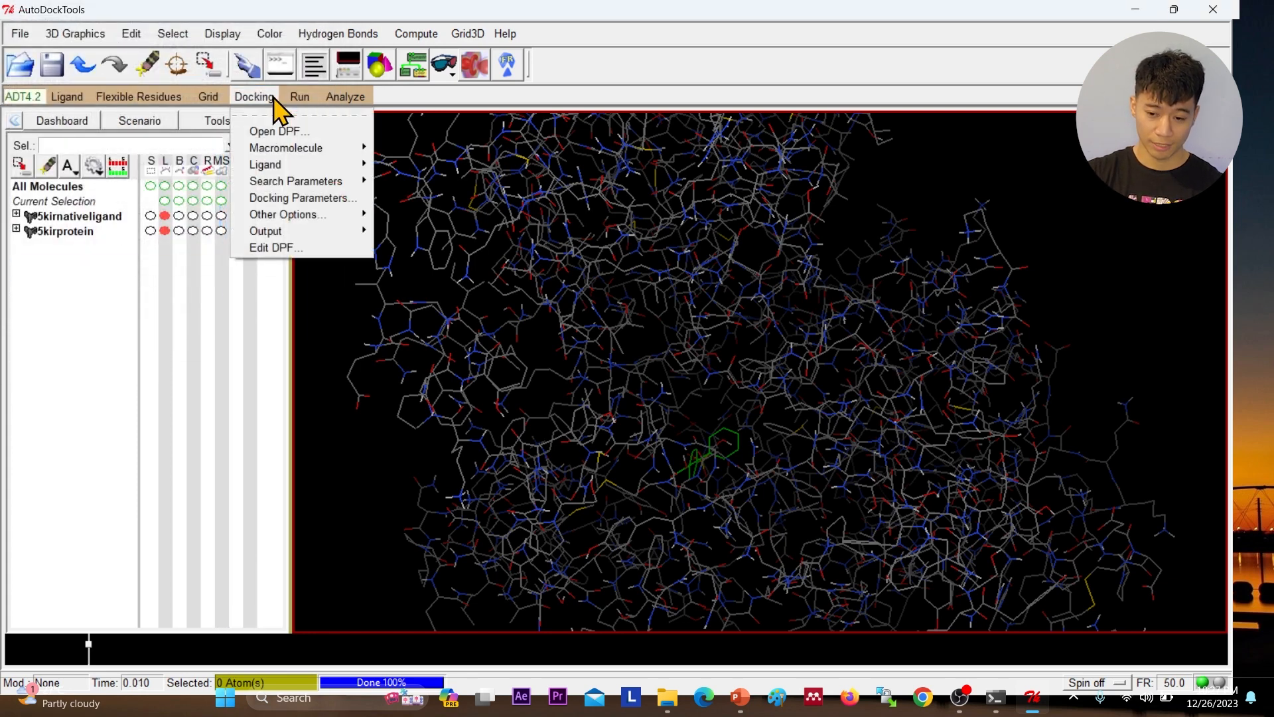
{"action": "left_click", "coordinate": [288, 198]}
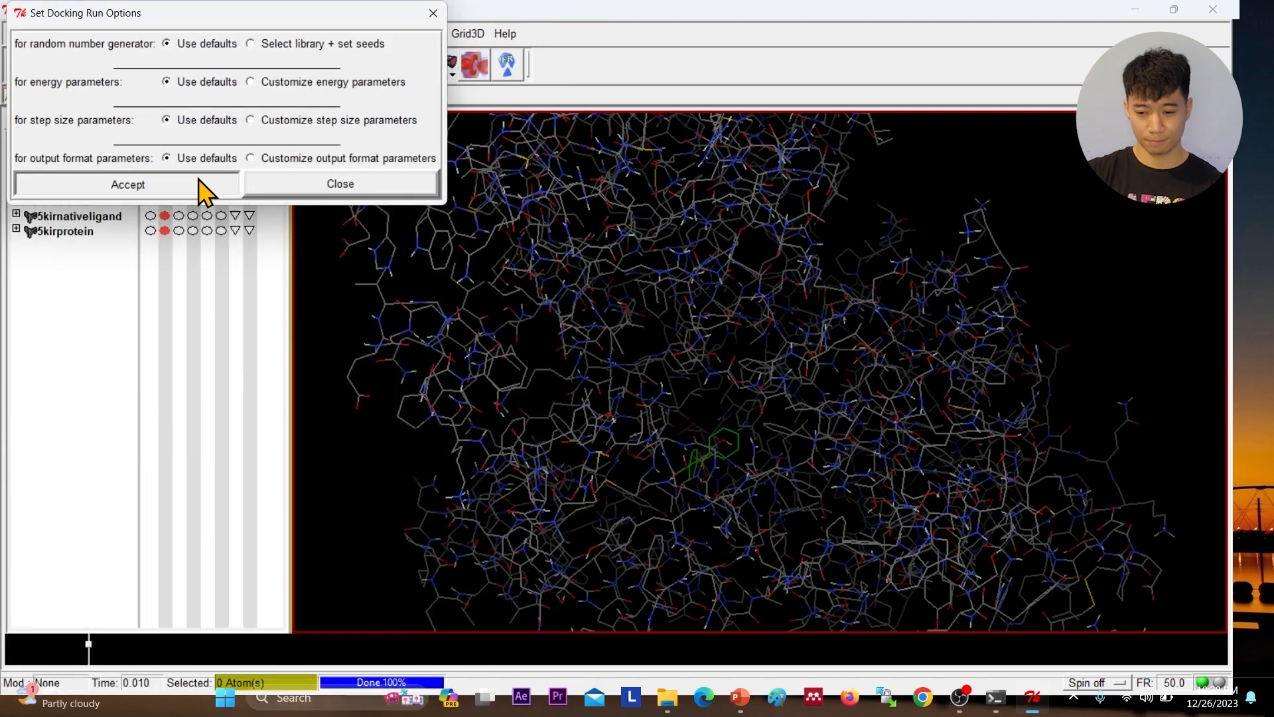
{"action": "left_click", "coordinate": [205, 186]}
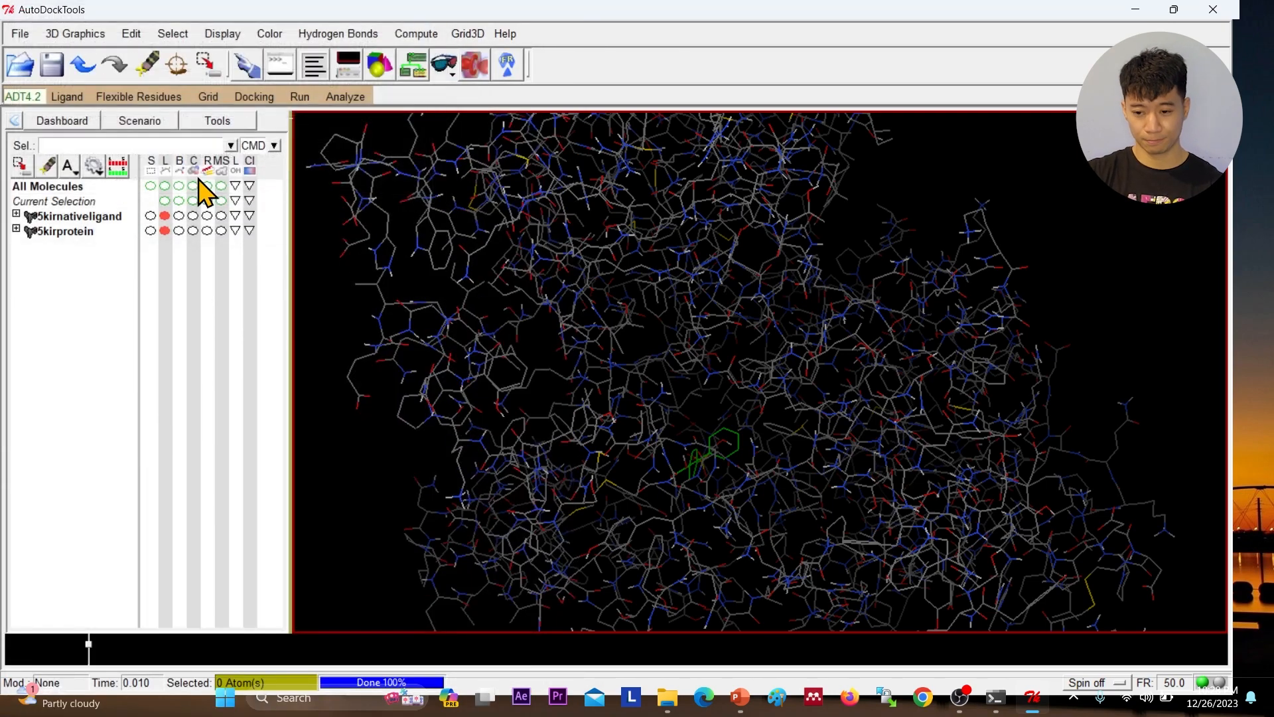
Step: Accept the AutoDock4.2 options without a parameter file or epdb, using ligand_only for the rms calculation
{"action": "left_click", "coordinate": [256, 97]}
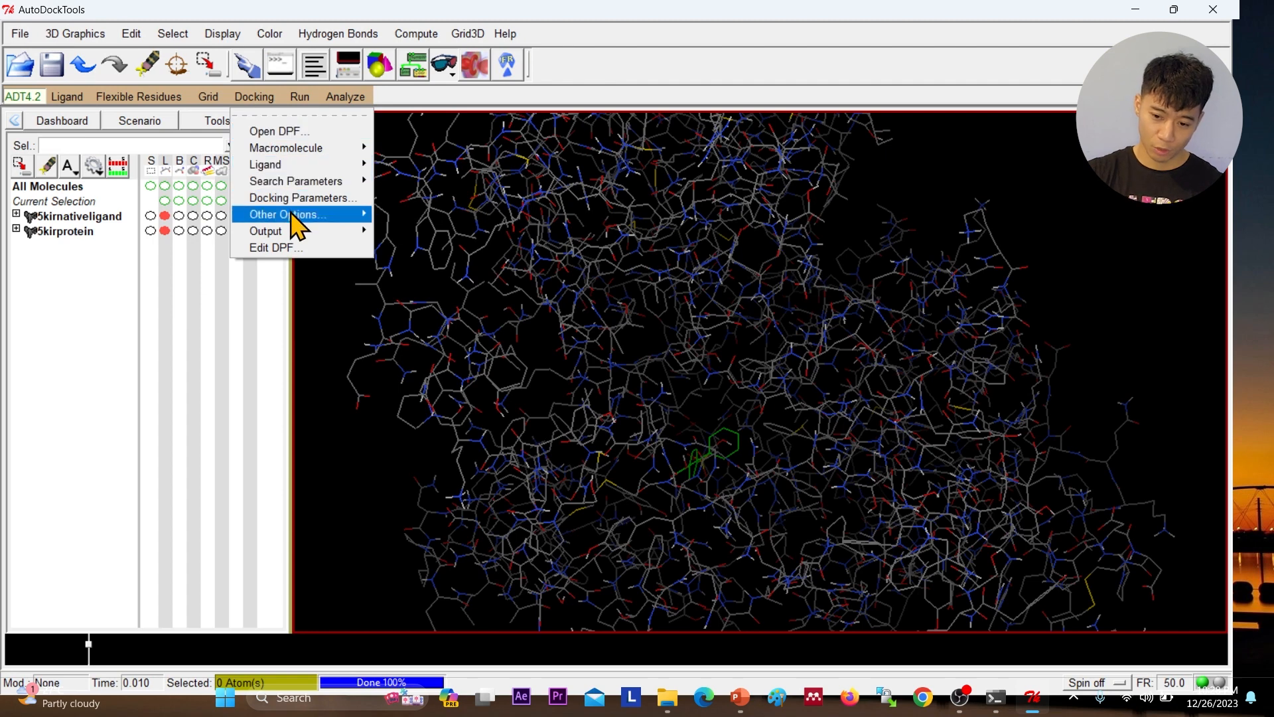
{"action": "mouse_move", "coordinate": [298, 222]}
{"action": "left_click", "coordinate": [415, 231]}
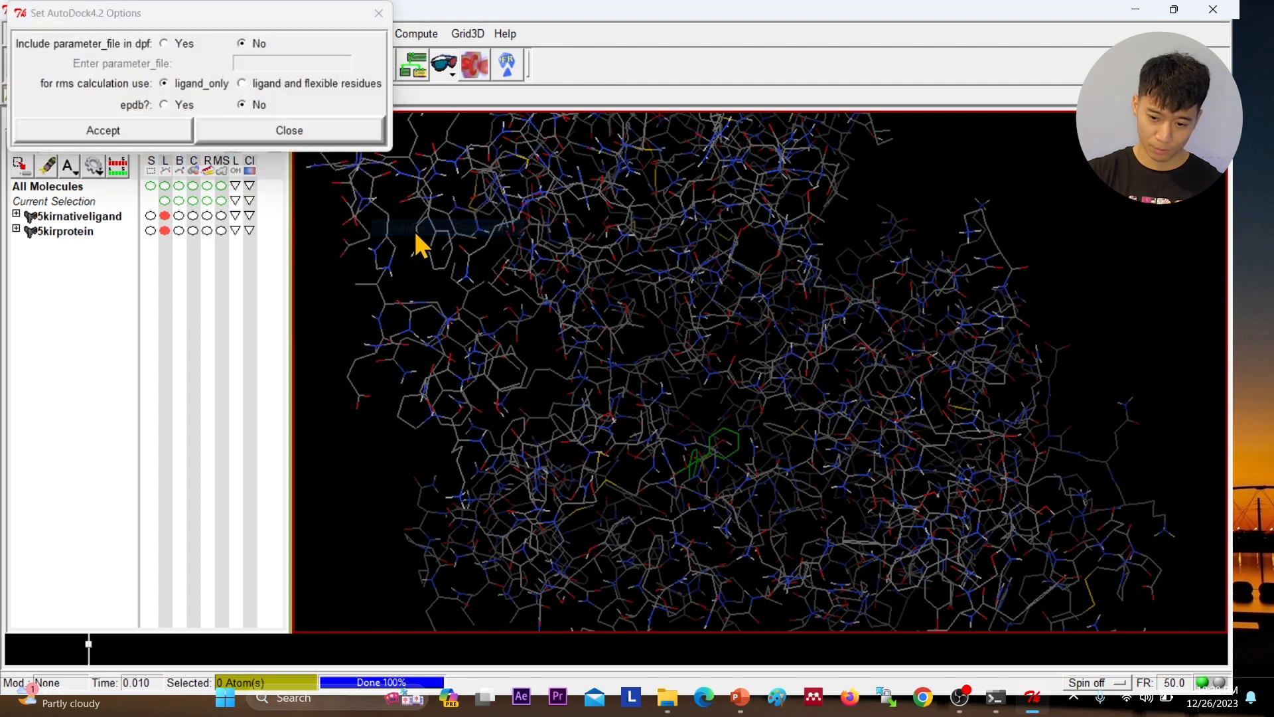
{"action": "left_click", "coordinate": [162, 127]}
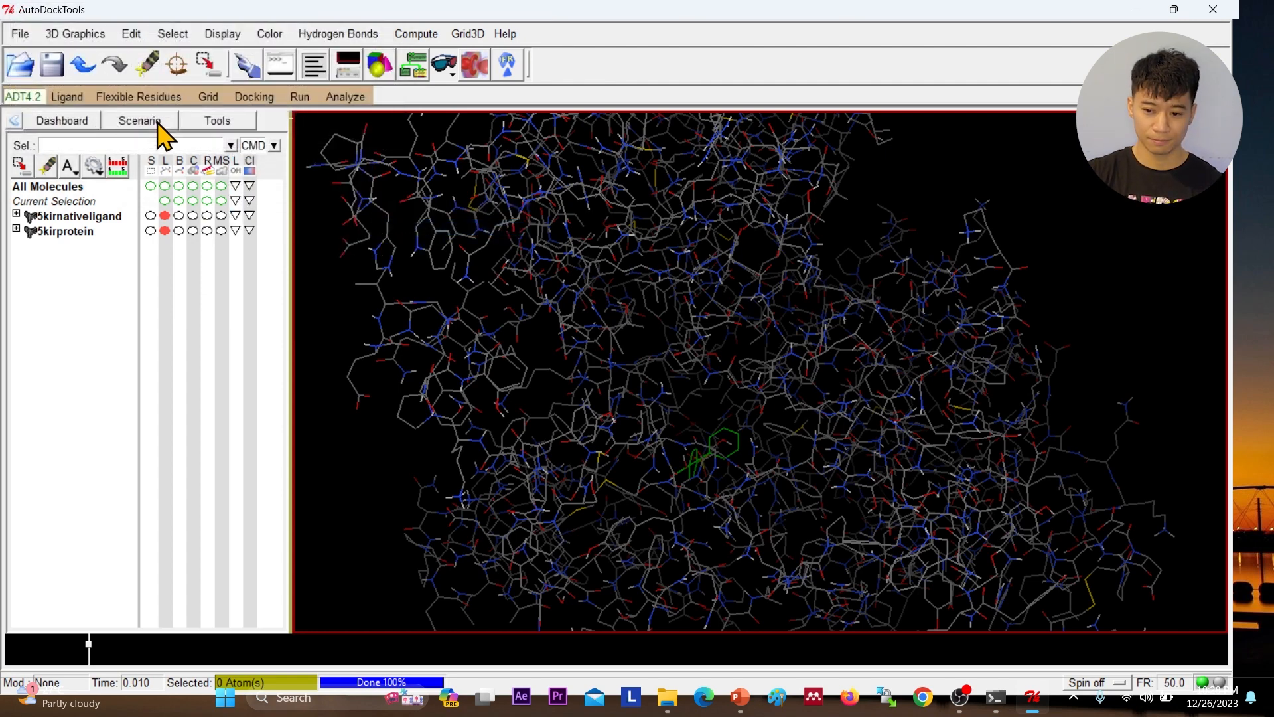
Step: Save the Lamarckian GA (4.2) docking parameter output as docking.dpf in the chemsterlab folder on drive D and check the folder's files in File Explorer
{"action": "left_click", "coordinate": [251, 96]}
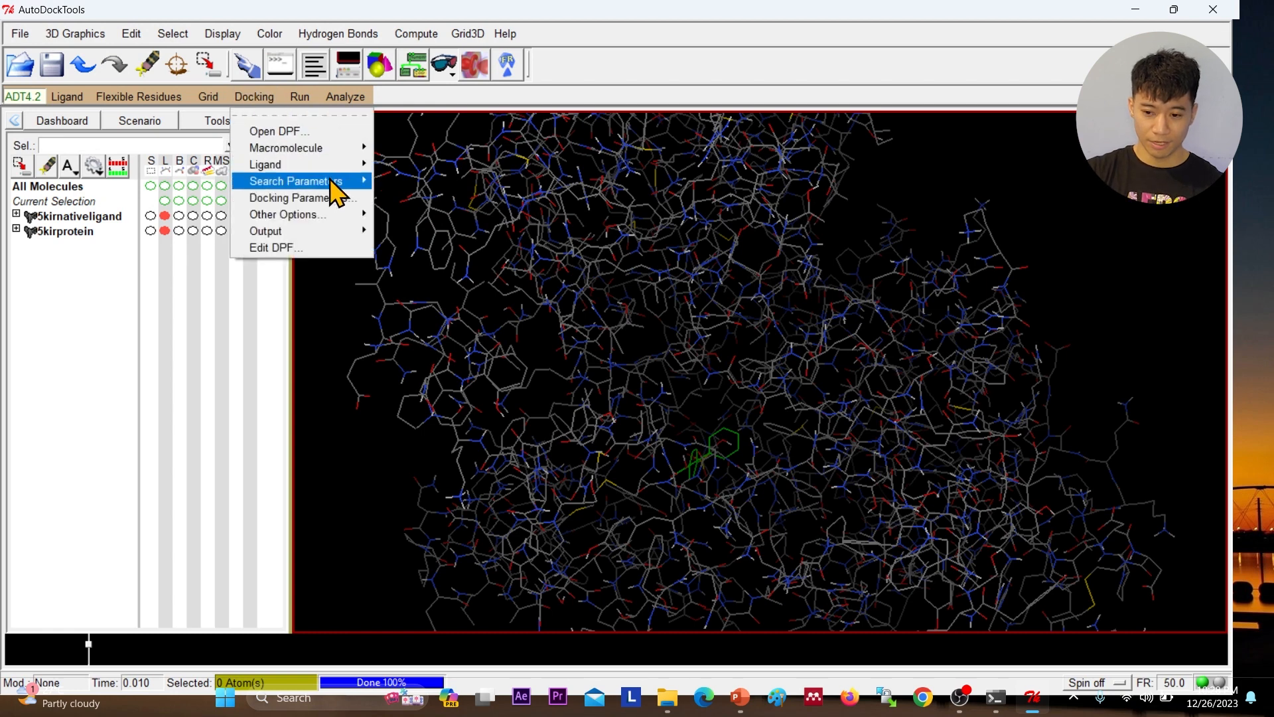
{"action": "mouse_move", "coordinate": [352, 245]}
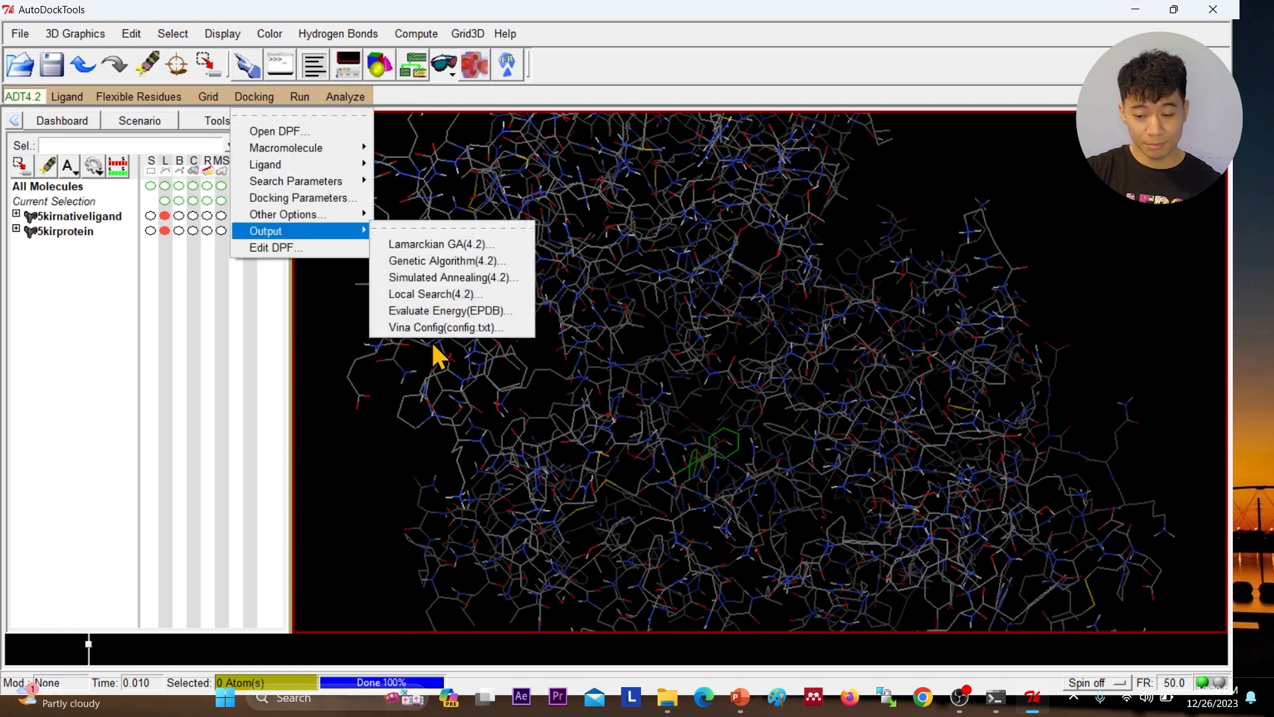
{"action": "left_click", "coordinate": [494, 244]}
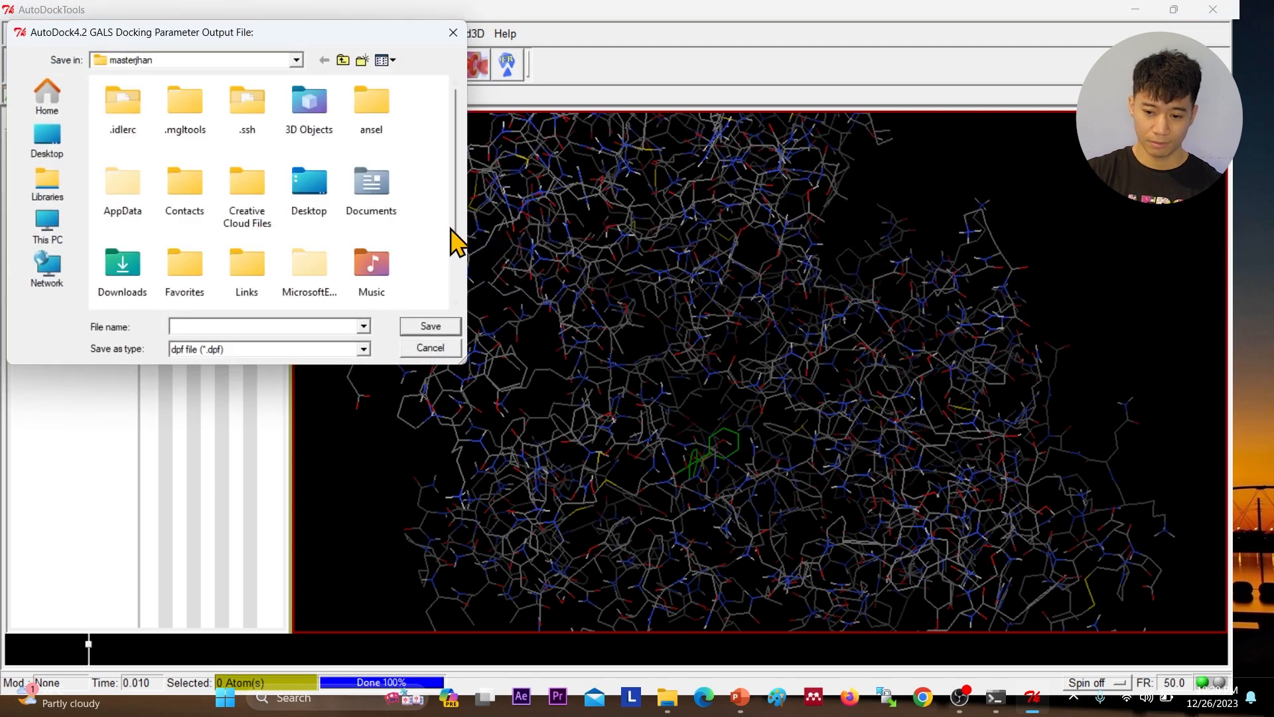
{"action": "left_click", "coordinate": [53, 232]}
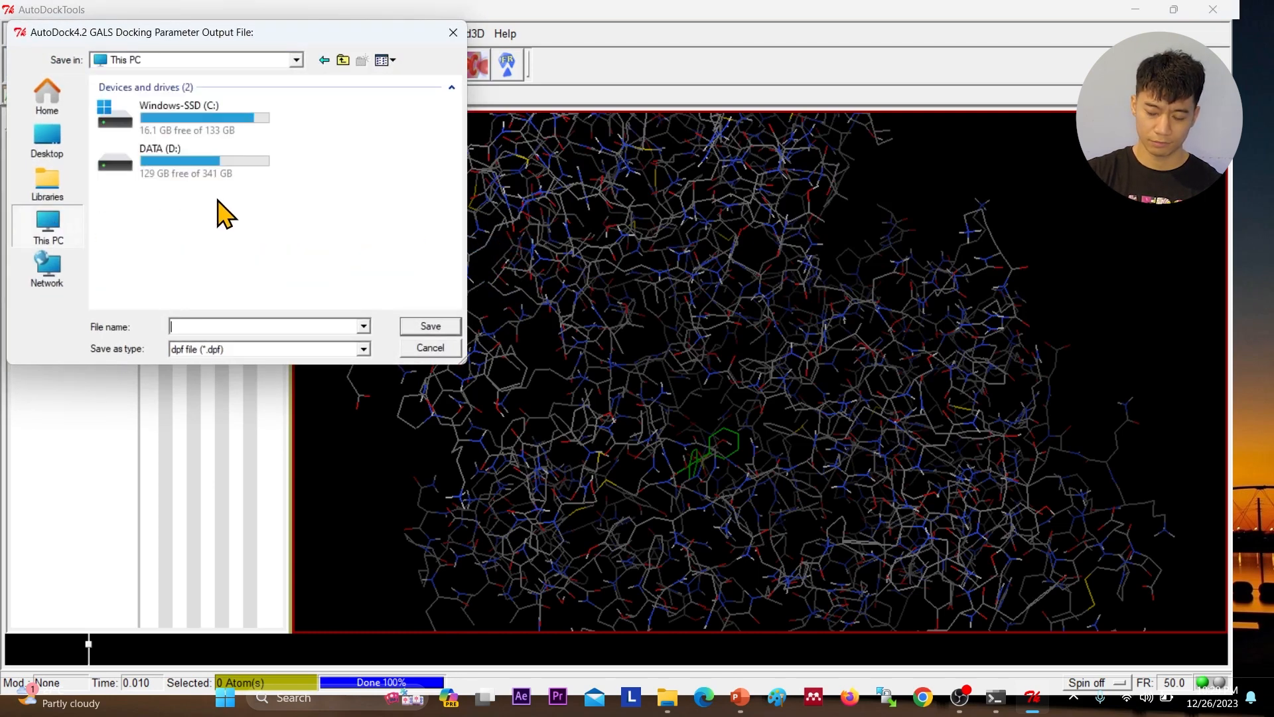
{"action": "double_click", "coordinate": [229, 162]}
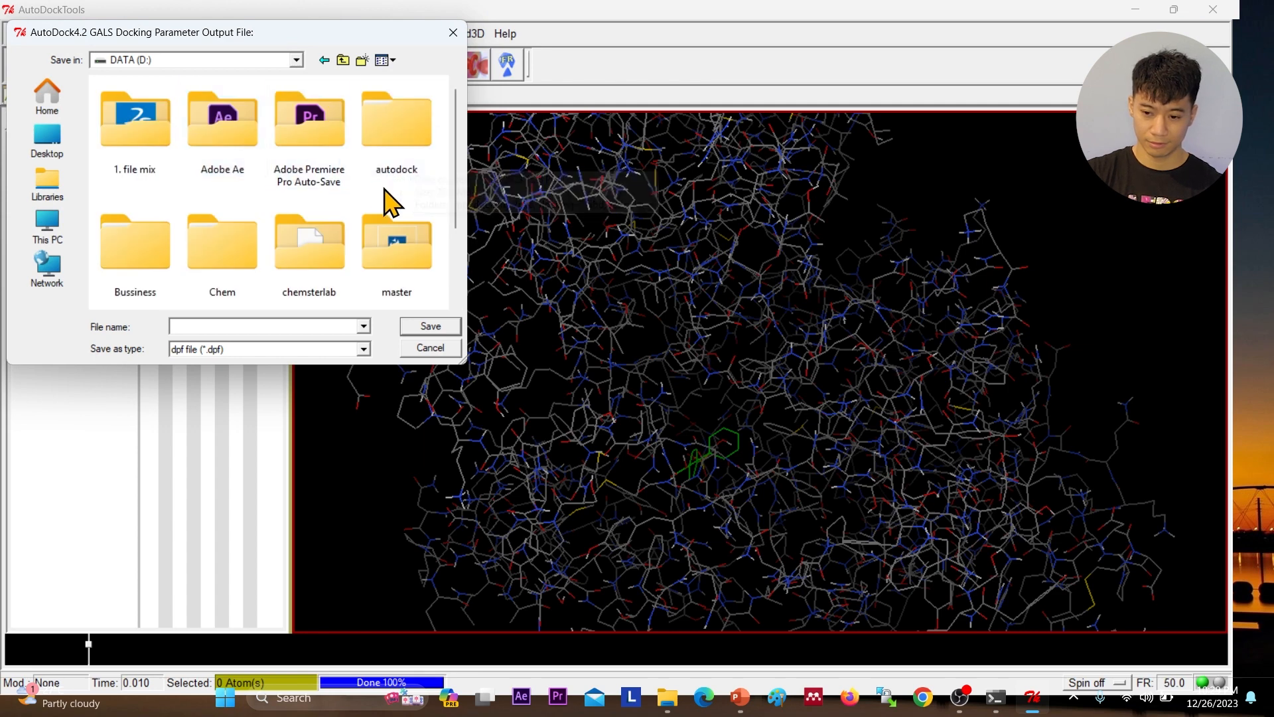
{"action": "double_click", "coordinate": [323, 264]}
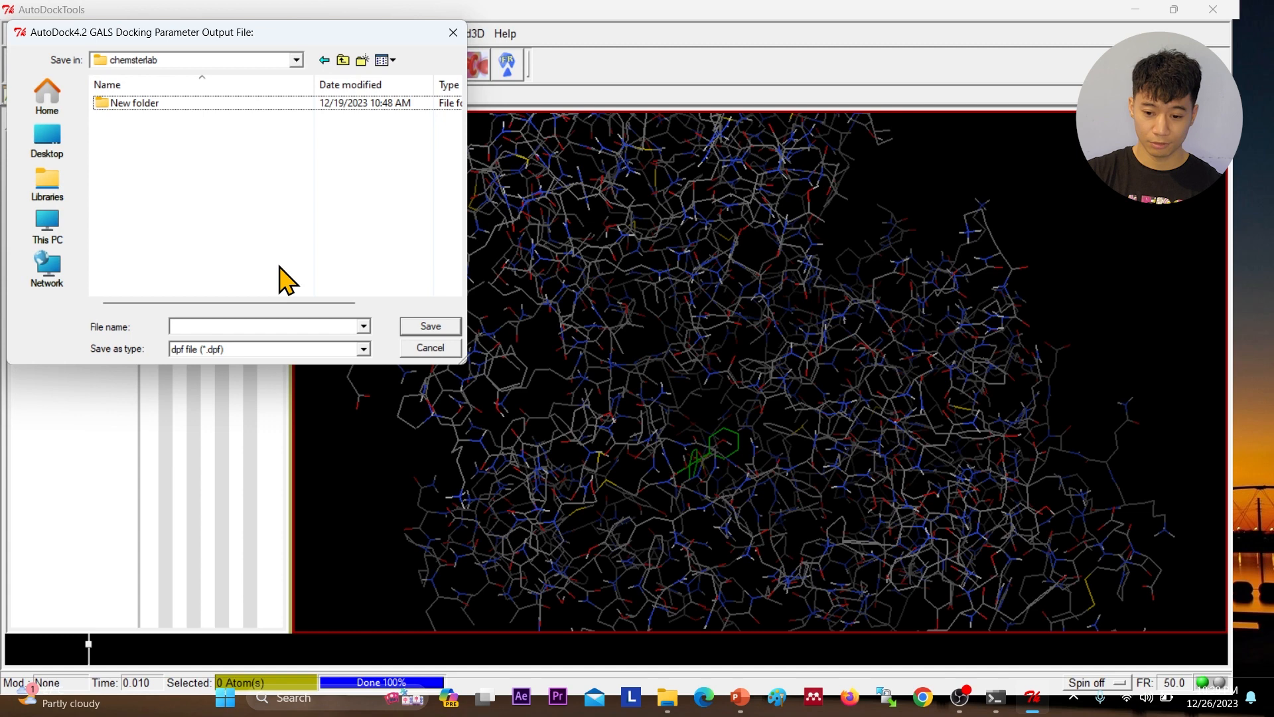
{"action": "left_click", "coordinate": [278, 325]}
{"action": "type", "text": "docking."}
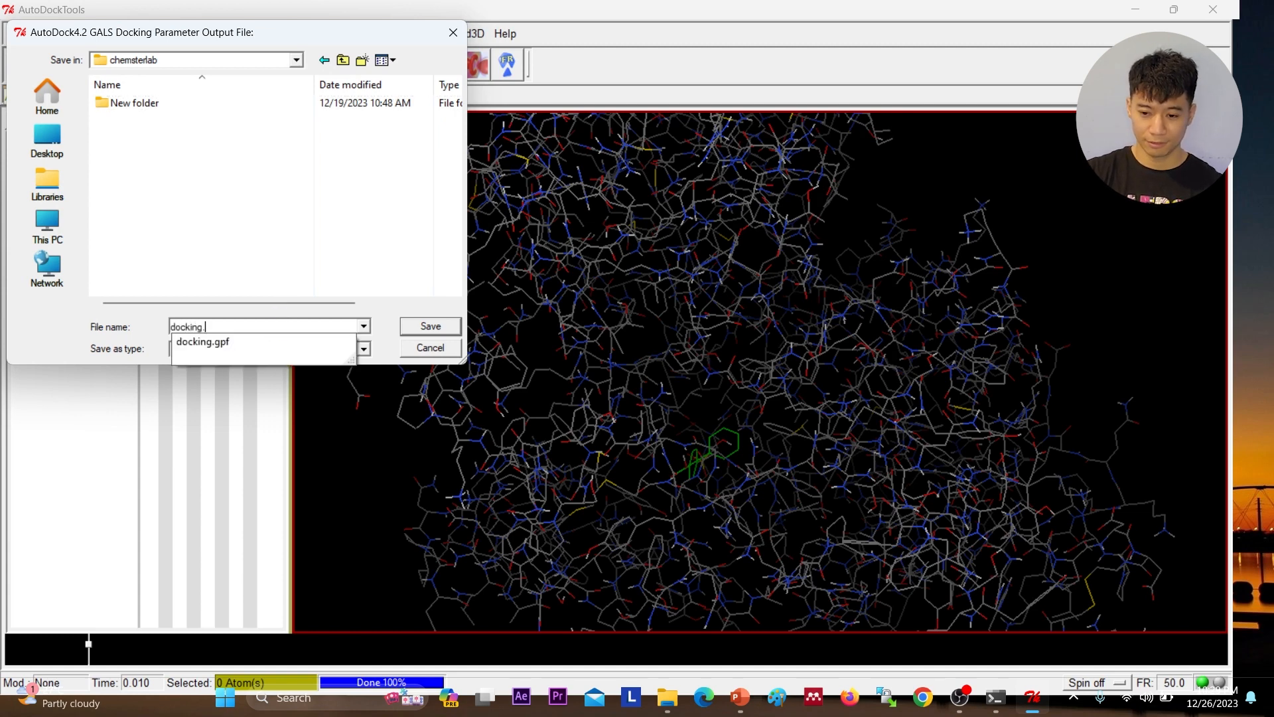
{"action": "type", "text": "d"}
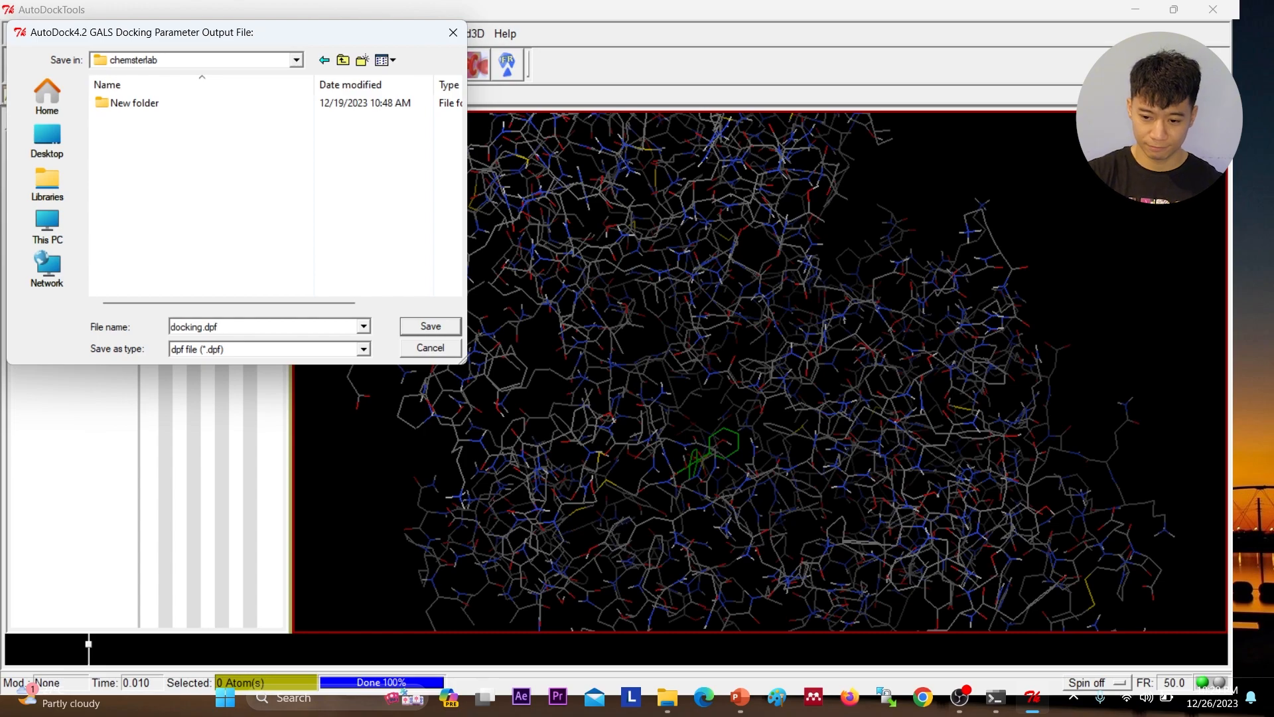
{"action": "type", "text": "pf"}
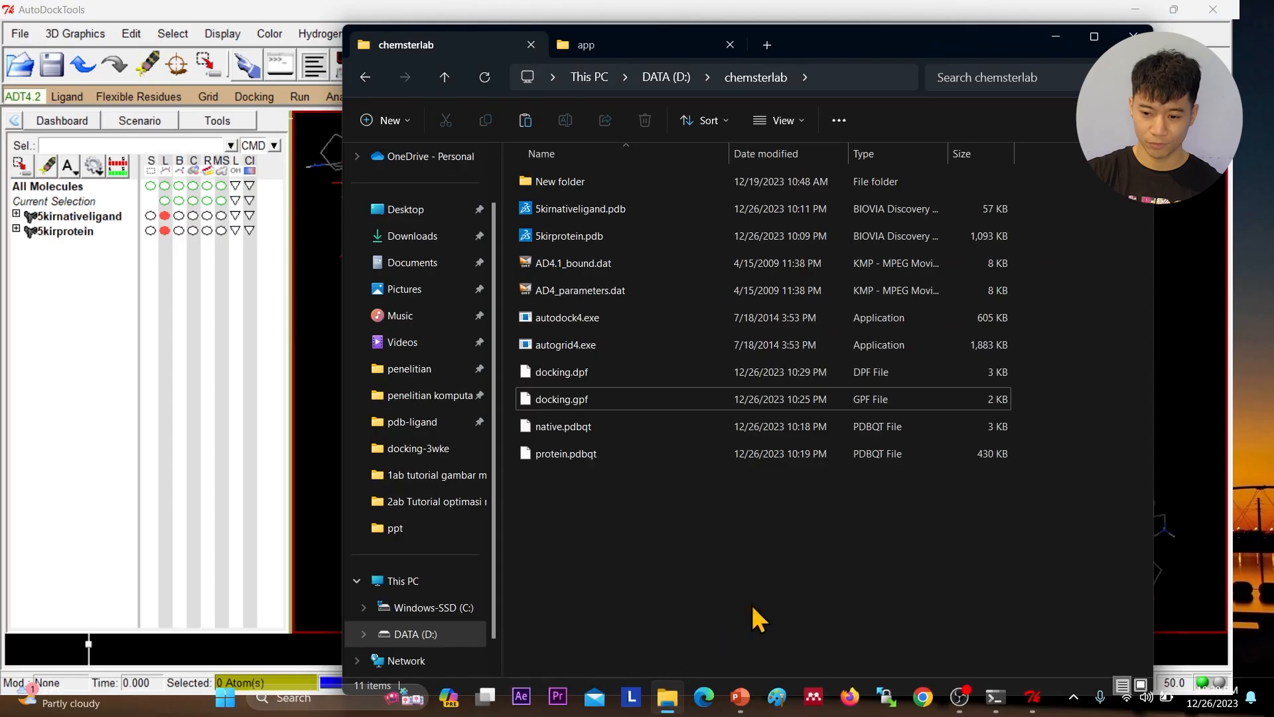
{"action": "left_click_drag", "start_coordinate": [876, 604], "coordinate": [576, 209]}
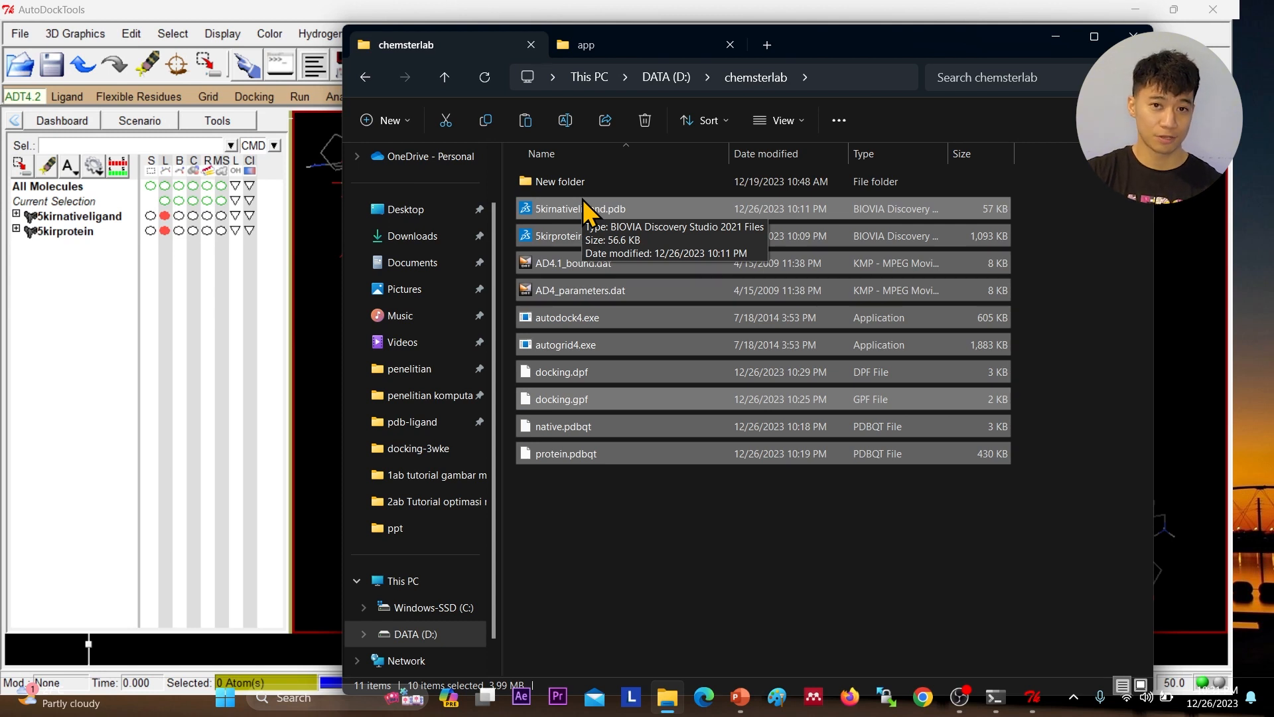
{"action": "left_click", "coordinate": [730, 564]}
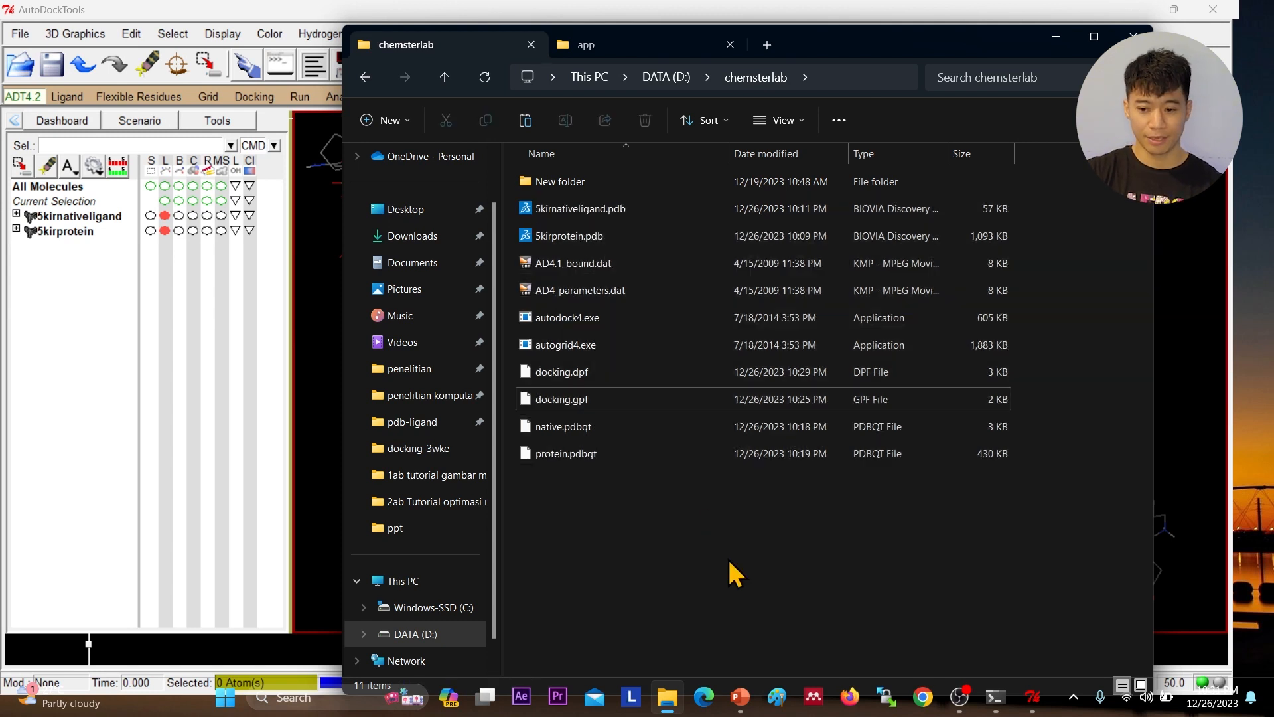
Step: Open a Command Prompt in the chemsterlab folder on drive D from File Explorer
{"action": "left_click", "coordinate": [822, 78]}
{"action": "type", "text": "cmd"}
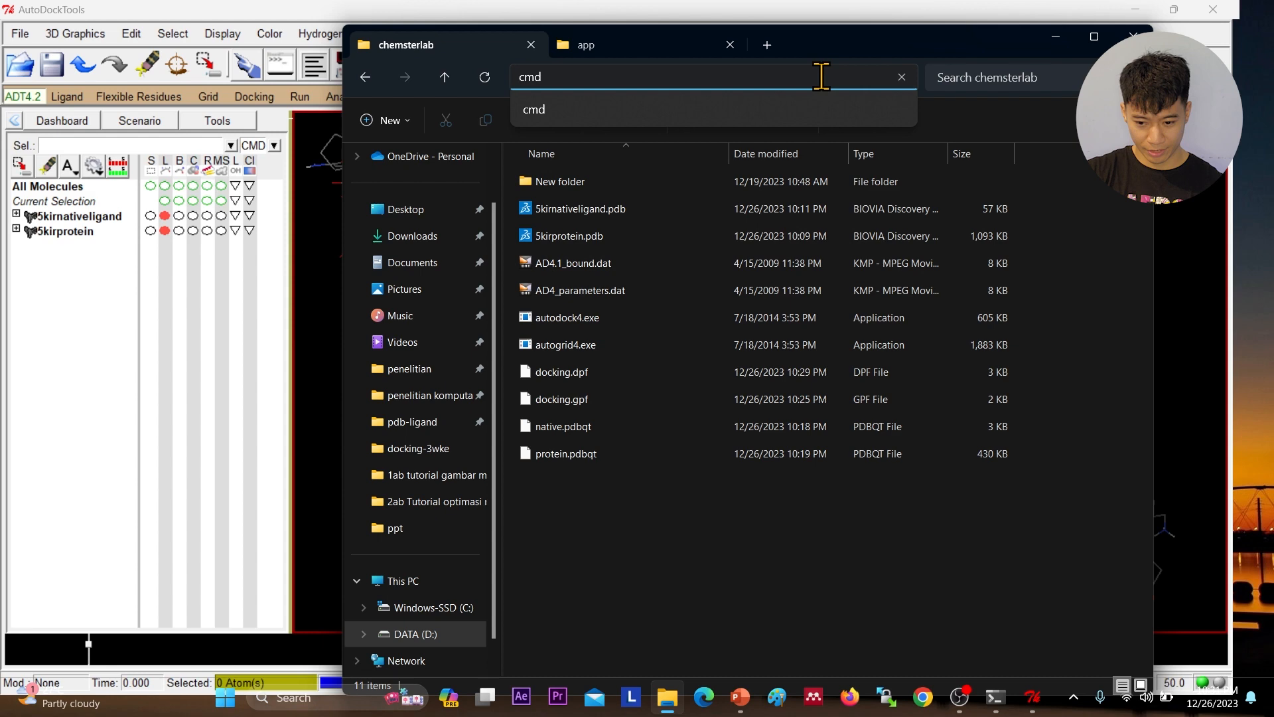
{"action": "key", "text": "Return"}
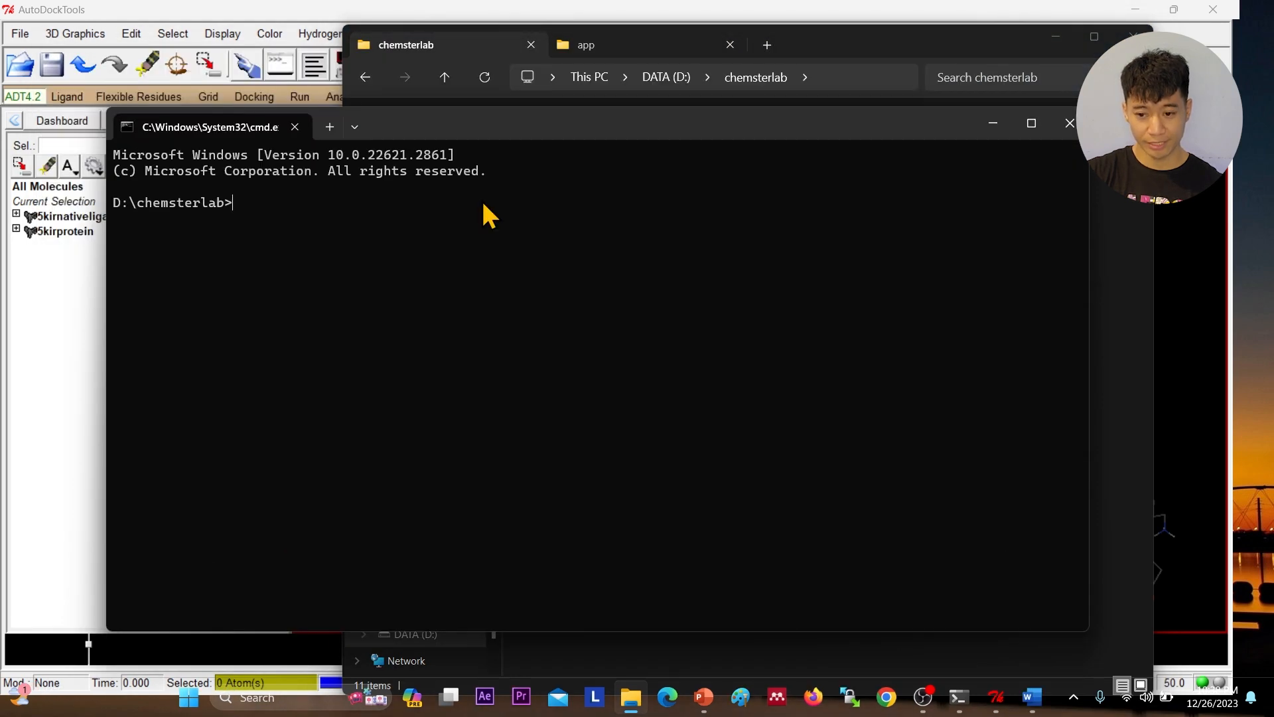
Step: Run autogrid4 with parameter file docking.gpf and log file docking.glg, and check the generated map files in the chemsterlab folder
{"action": "type", "text": "autogrid4 -p"}
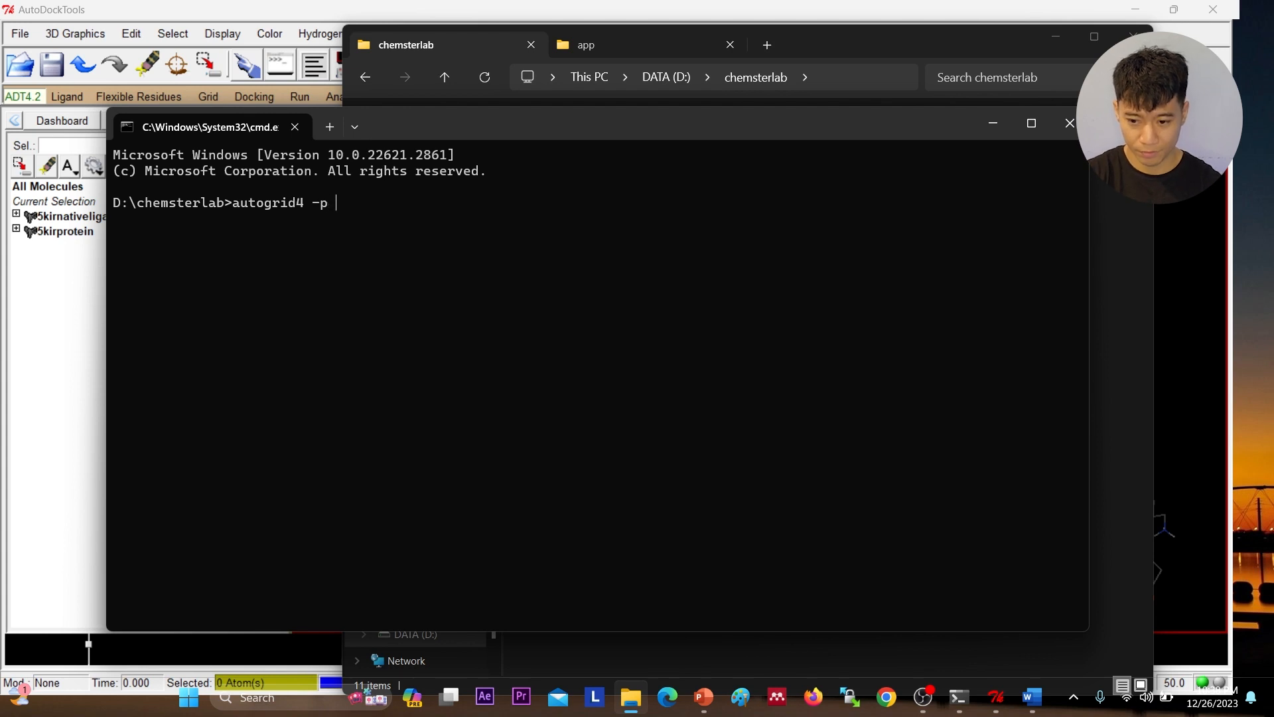
{"action": "type", "text": " docking.gpf"}
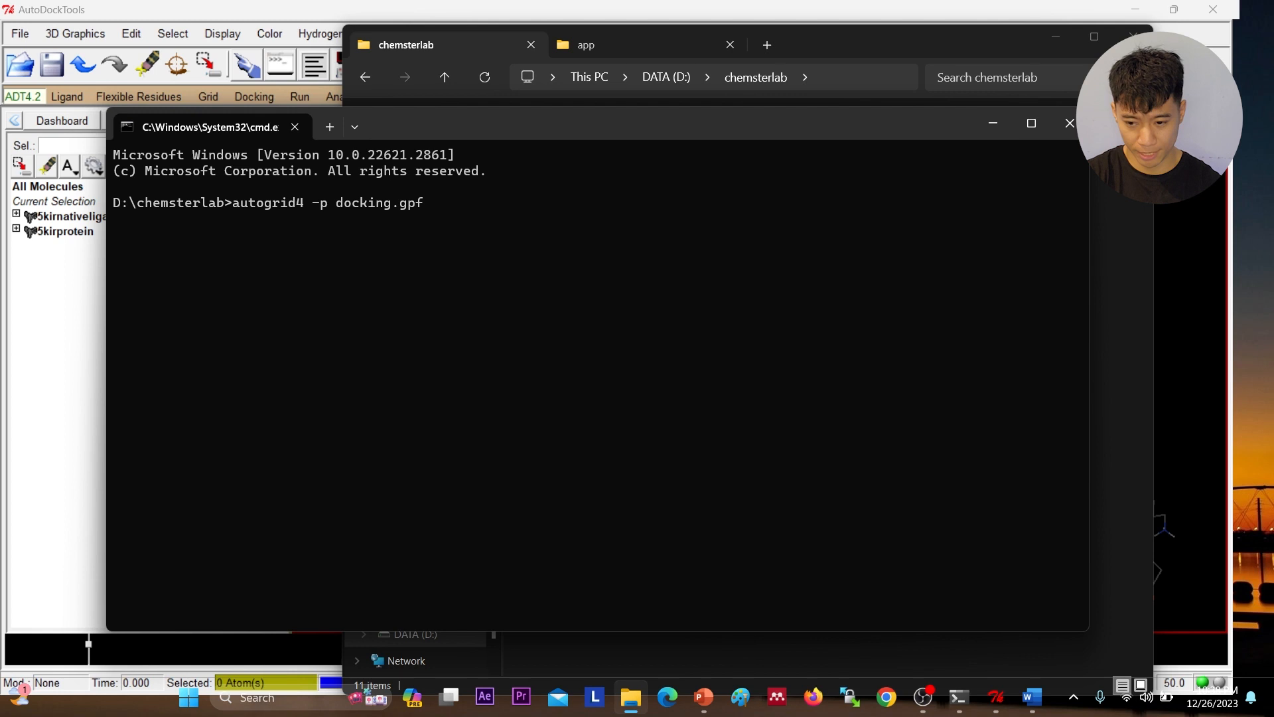
{"action": "type", "text": " -l docking.glg"}
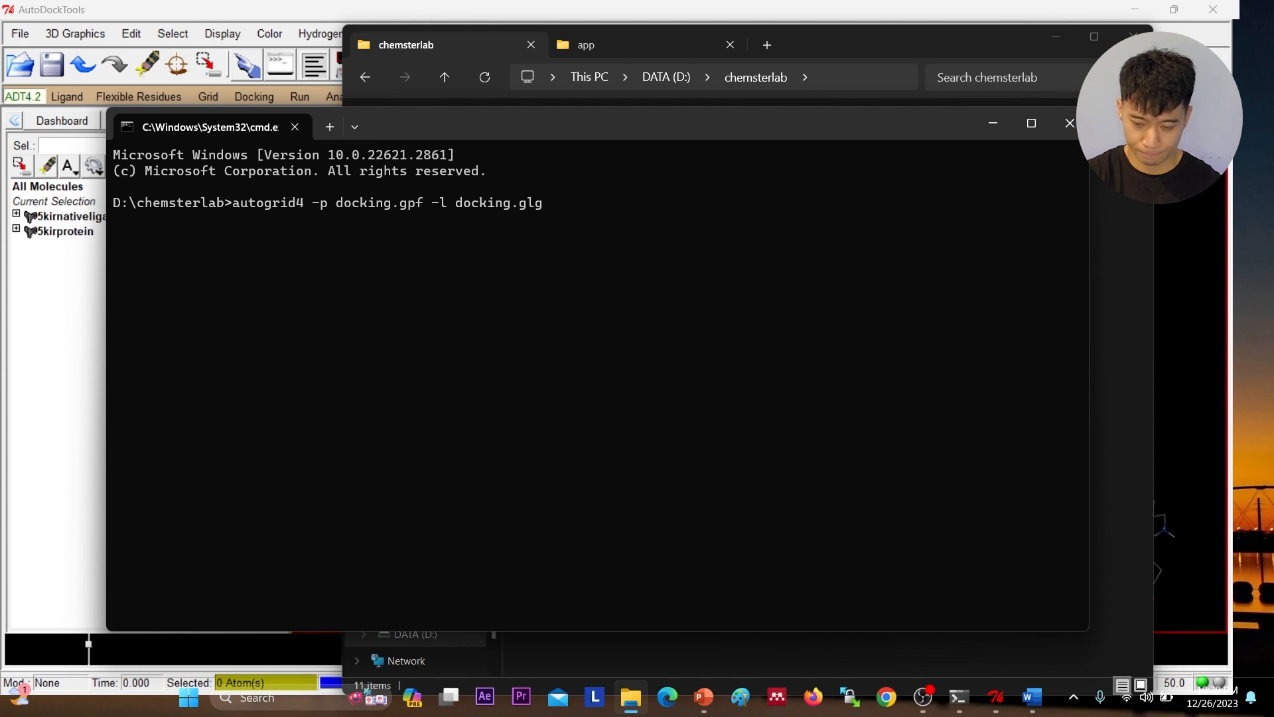
{"action": "left_click", "coordinate": [881, 50]}
{"action": "left_click_drag", "start_coordinate": [1079, 199], "coordinate": [628, 616]}
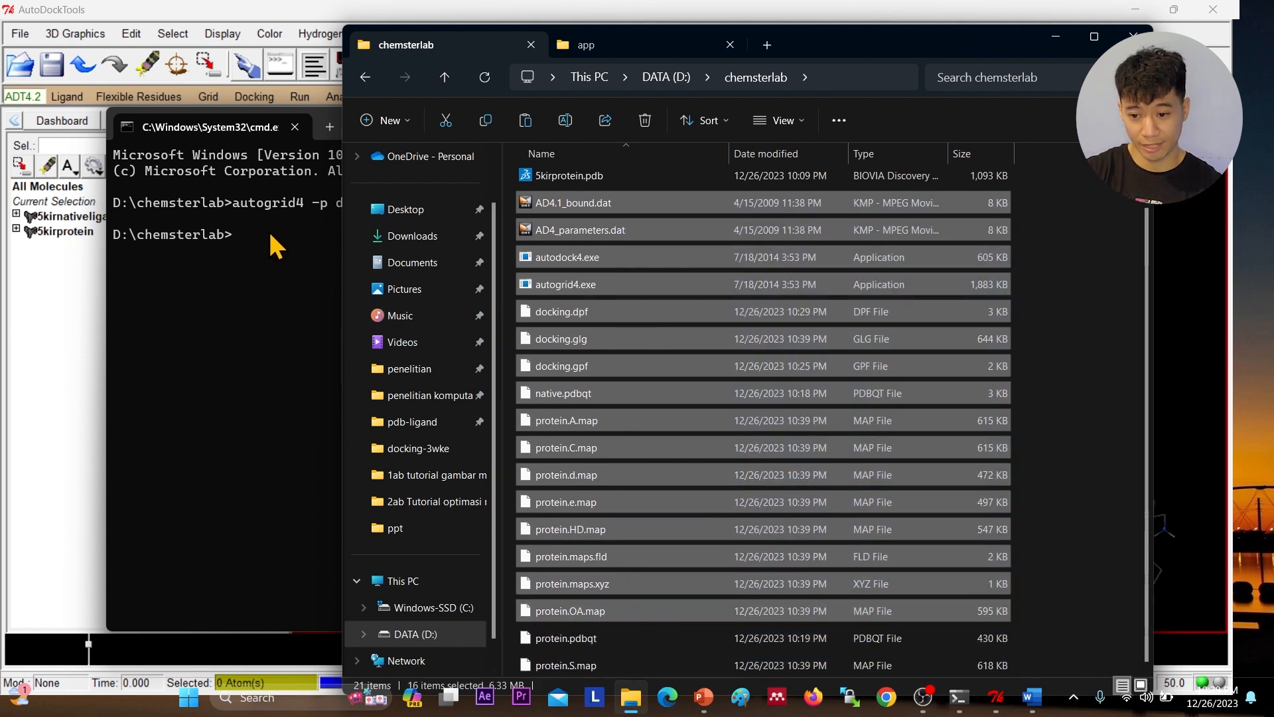
Step: Run autodock4 in the Command Prompt with parameter file docking.dpf and log file docking.dlg
{"action": "left_click", "coordinate": [271, 236]}
{"action": "type", "text": "aut"}
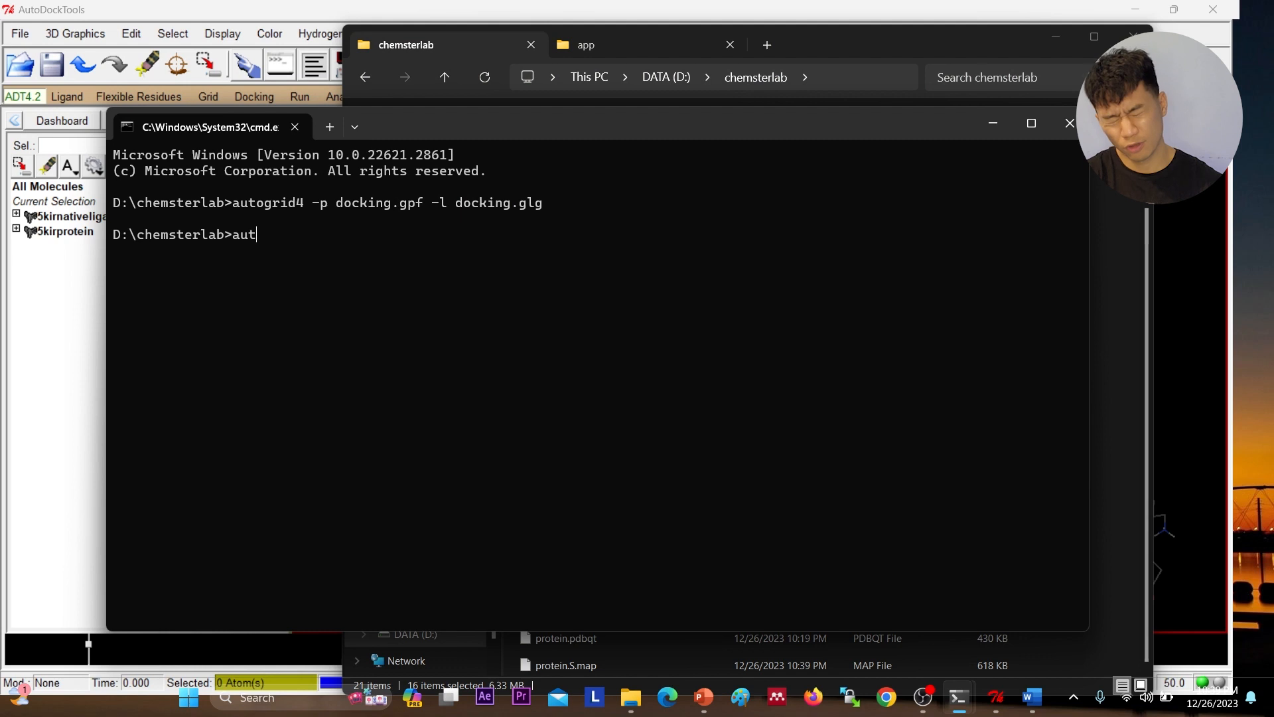
{"action": "type", "text": "odock4 "}
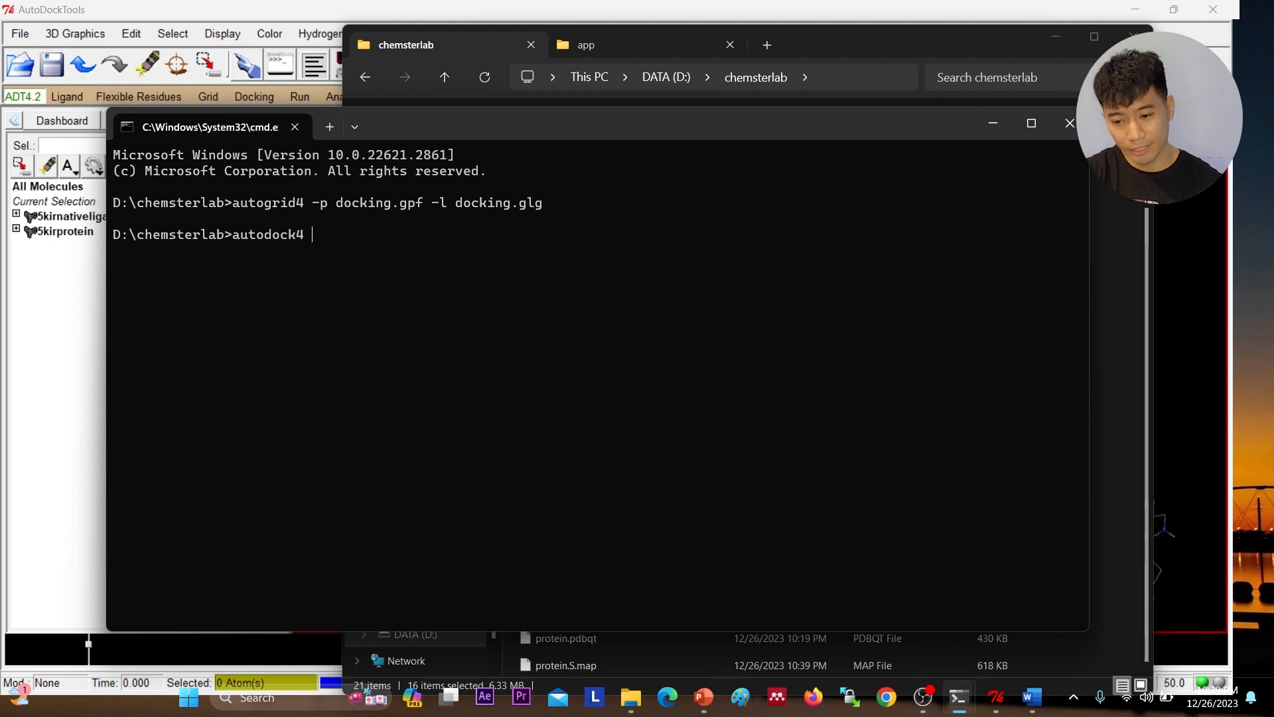
{"action": "type", "text": "-p docking.dpf -l "}
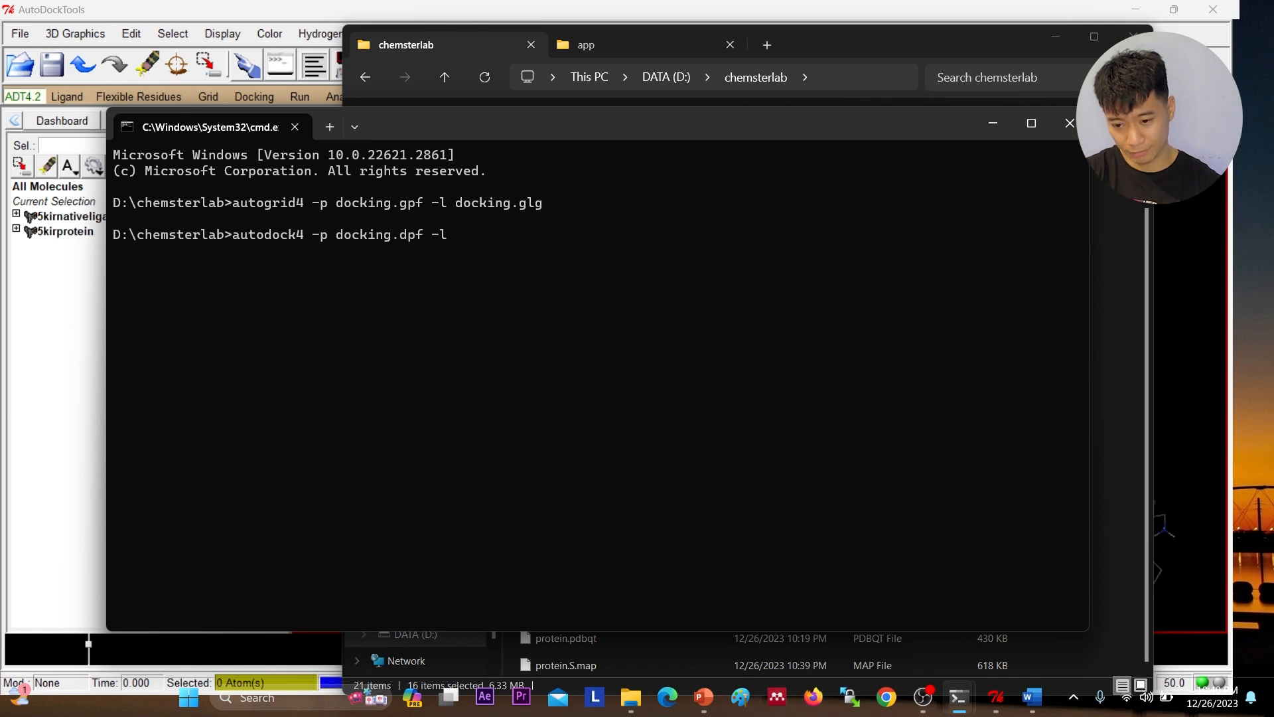
{"action": "type", "text": "docking.dlg"}
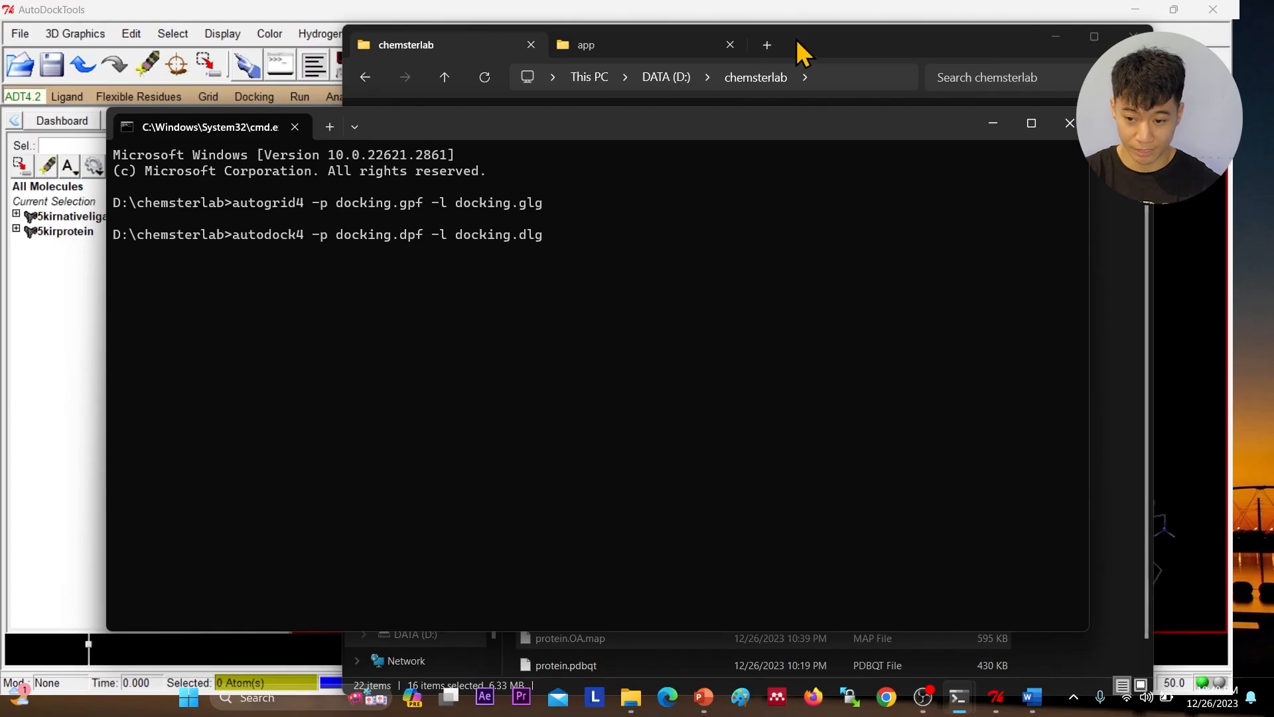
Step: Open docking.dlg from the chemsterlab folder in Notepad++ and check the docking run progress at the end of the log
{"action": "left_click", "coordinate": [826, 53]}
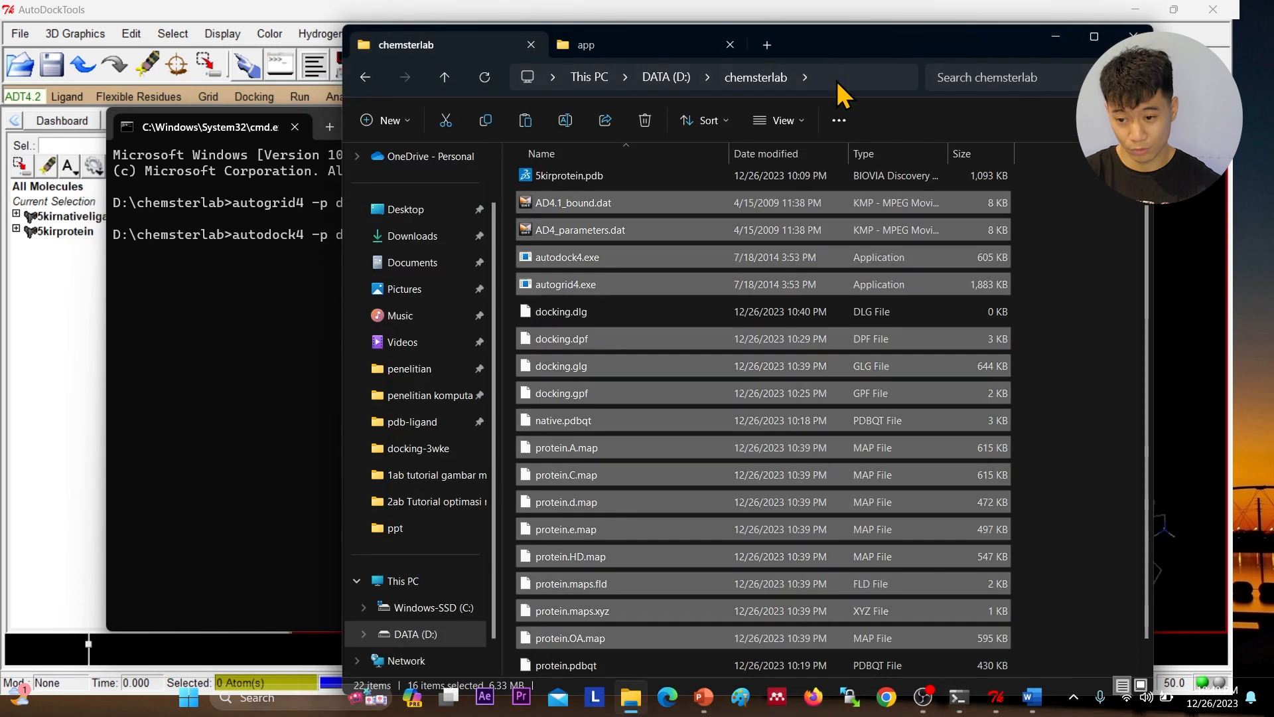
{"action": "left_click", "coordinate": [1052, 280]}
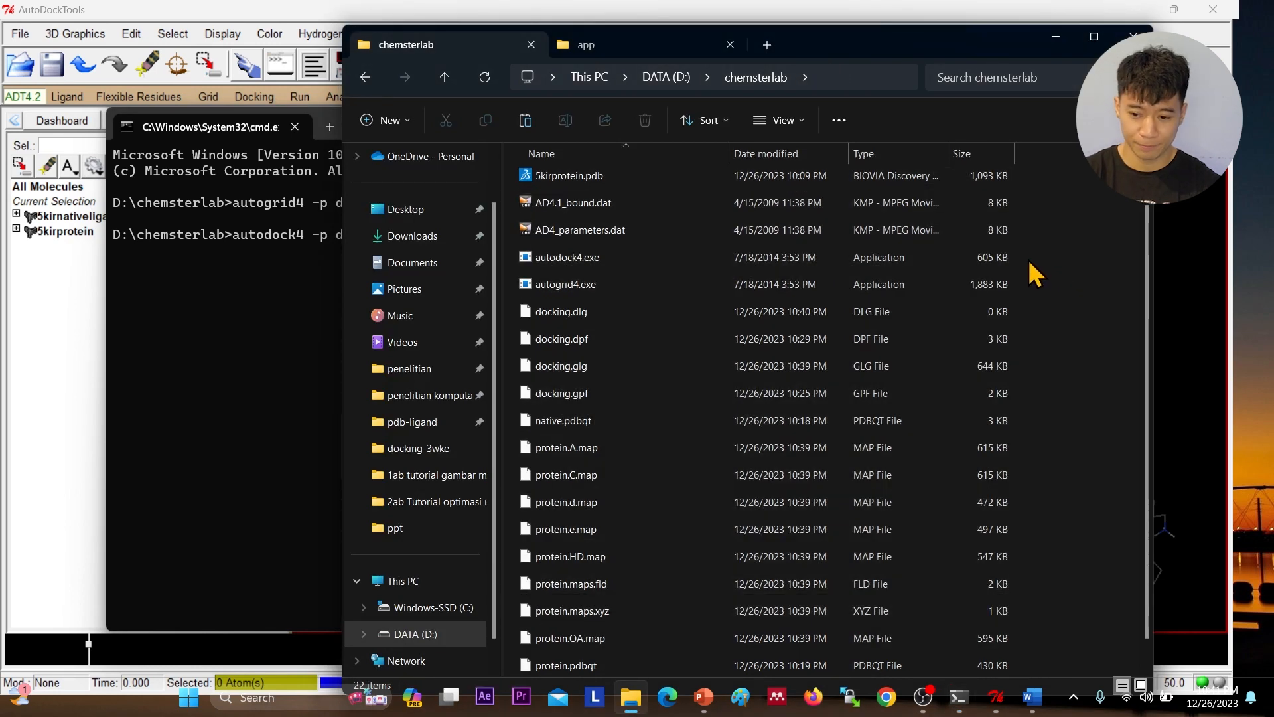
{"action": "right_click", "coordinate": [562, 317]}
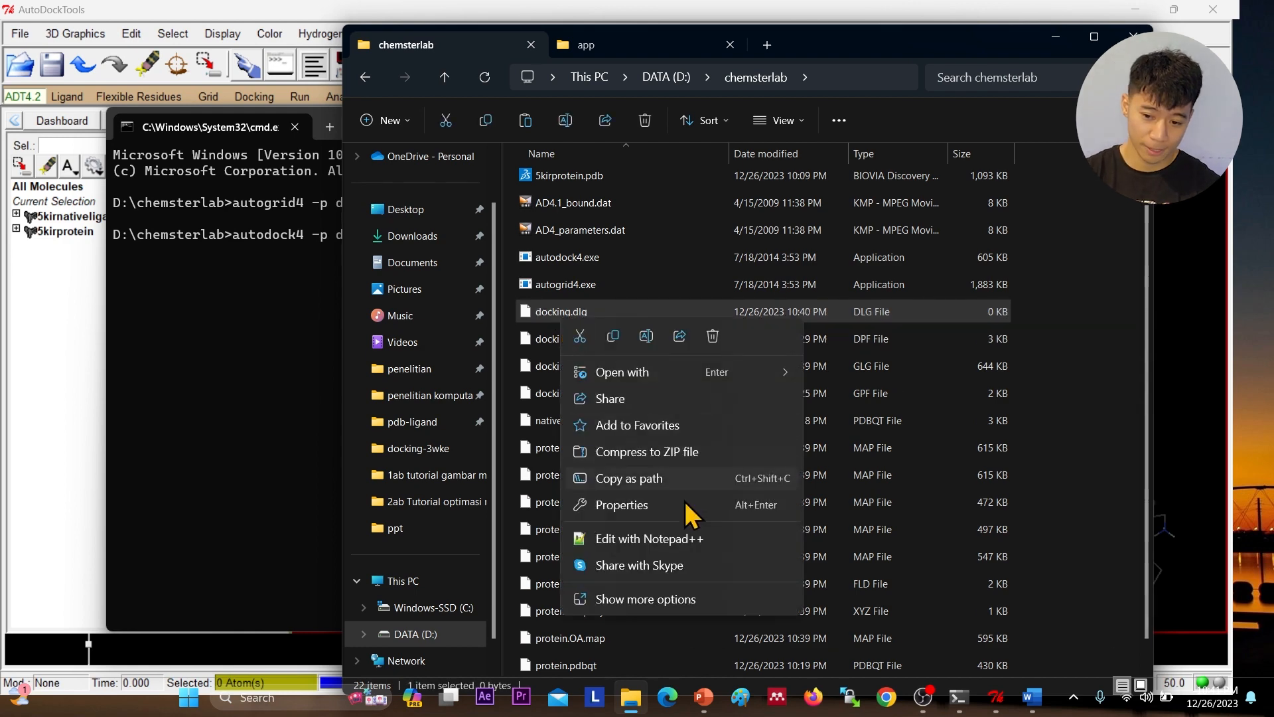
{"action": "left_click", "coordinate": [688, 539]}
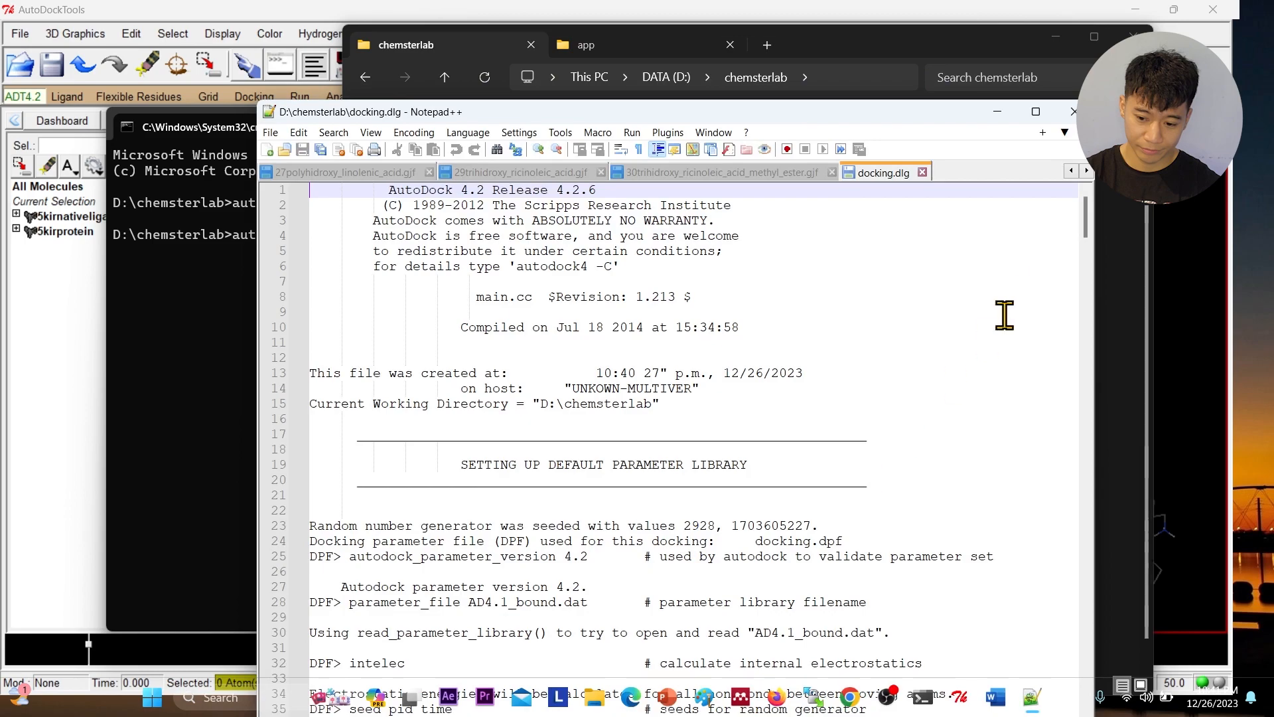
{"action": "left_click_drag", "start_coordinate": [1088, 222], "coordinate": [1090, 655]}
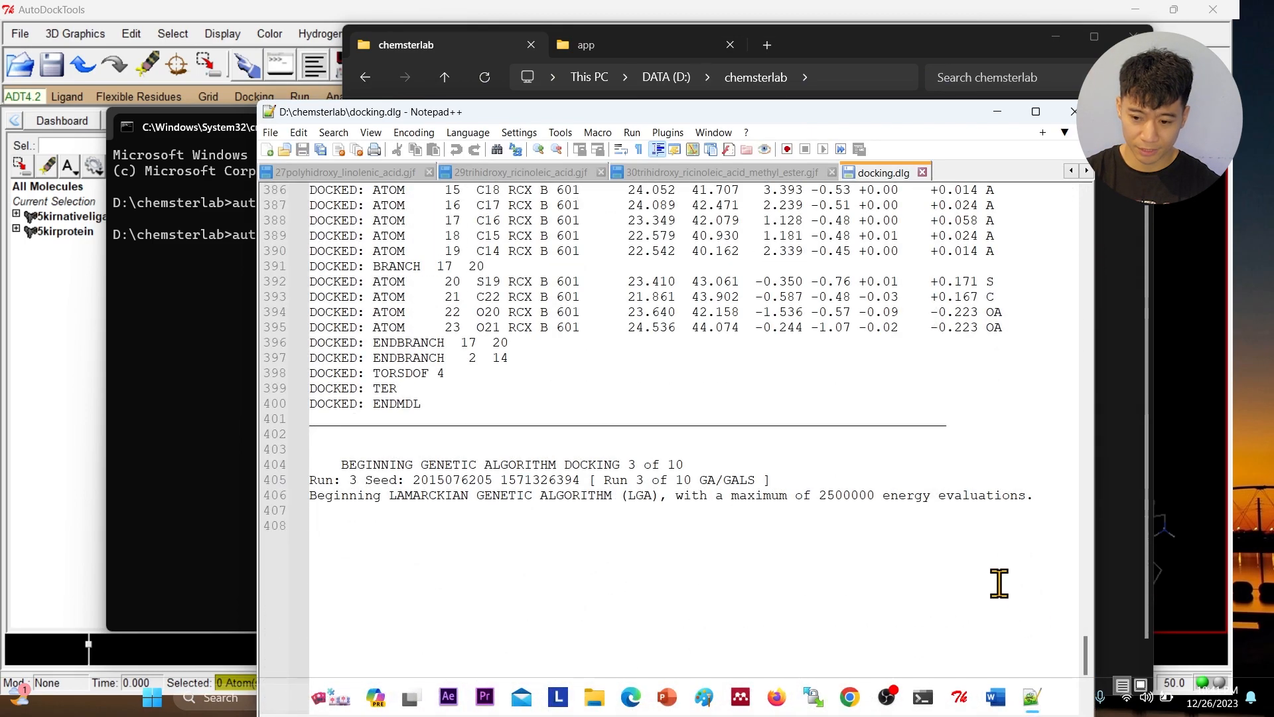
{"action": "left_click_drag", "start_coordinate": [408, 465], "coordinate": [655, 505]}
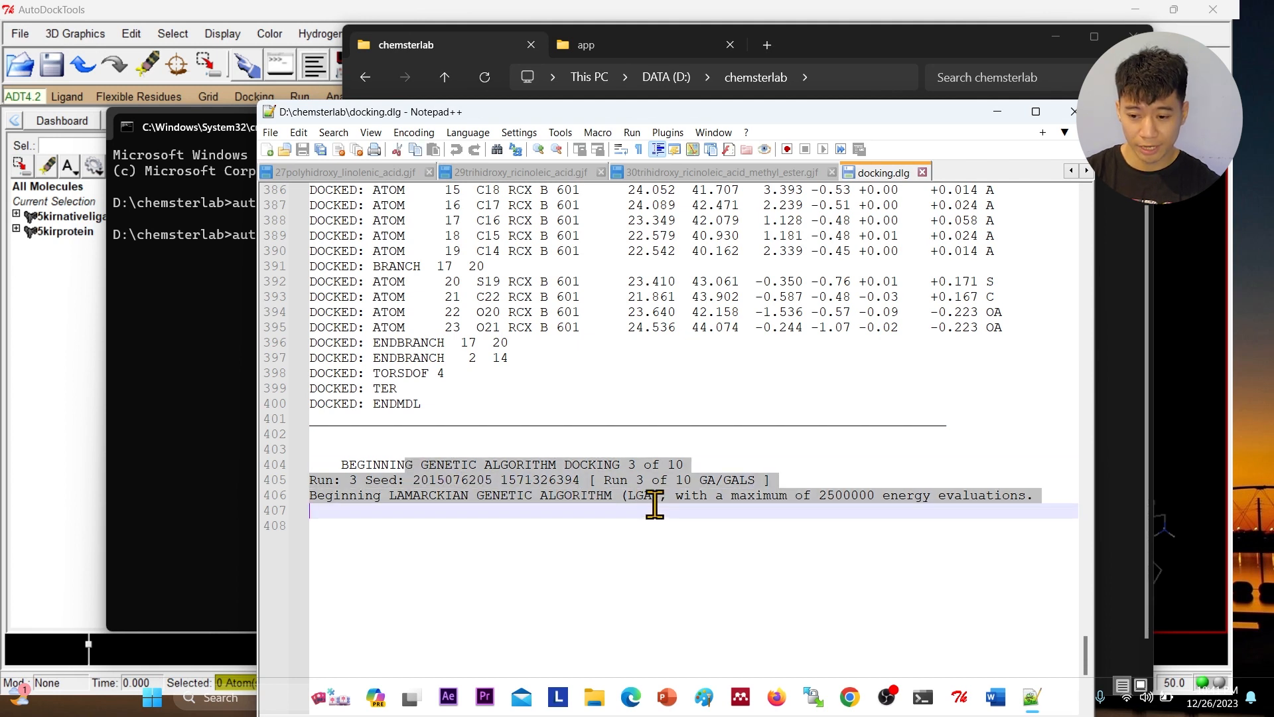
{"action": "left_click_drag", "start_coordinate": [612, 452], "coordinate": [691, 457]}
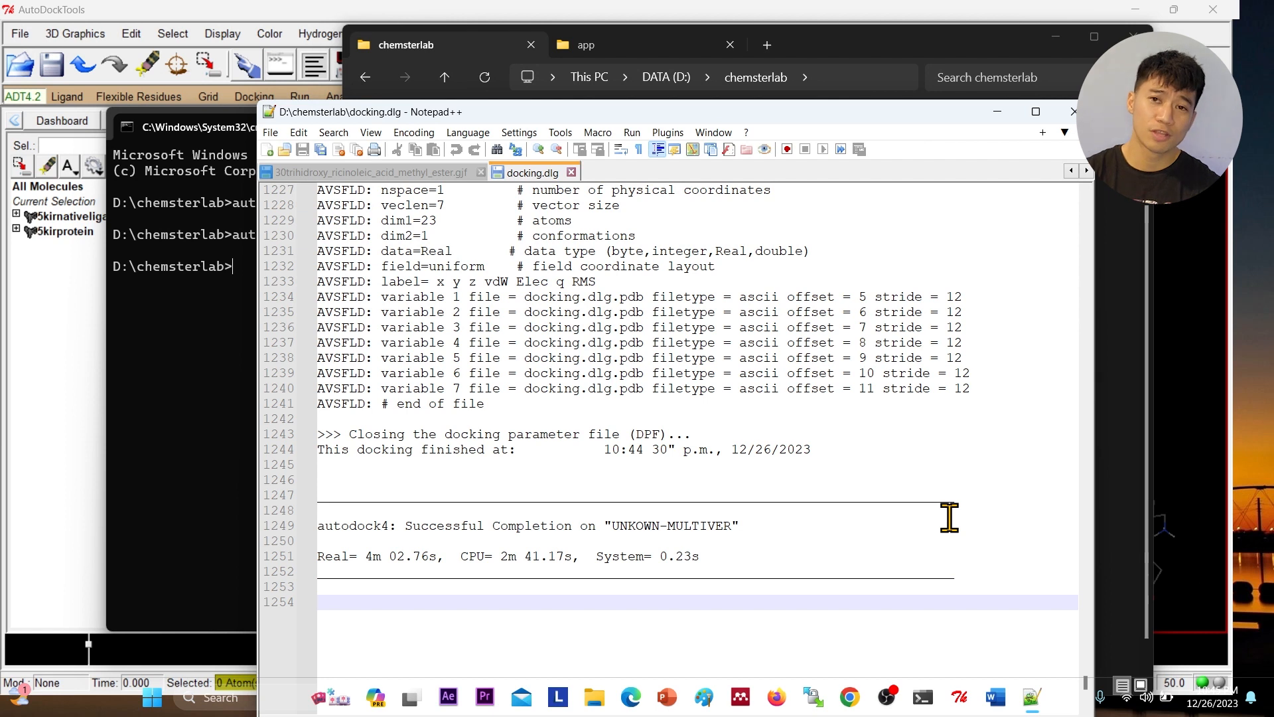
Step: Check the completion status and run time at the end of docking.dlg, and the state of the Command Prompt
{"action": "left_click_drag", "start_coordinate": [332, 565], "coordinate": [413, 569]}
{"action": "left_click_drag", "start_coordinate": [406, 525], "coordinate": [585, 531]}
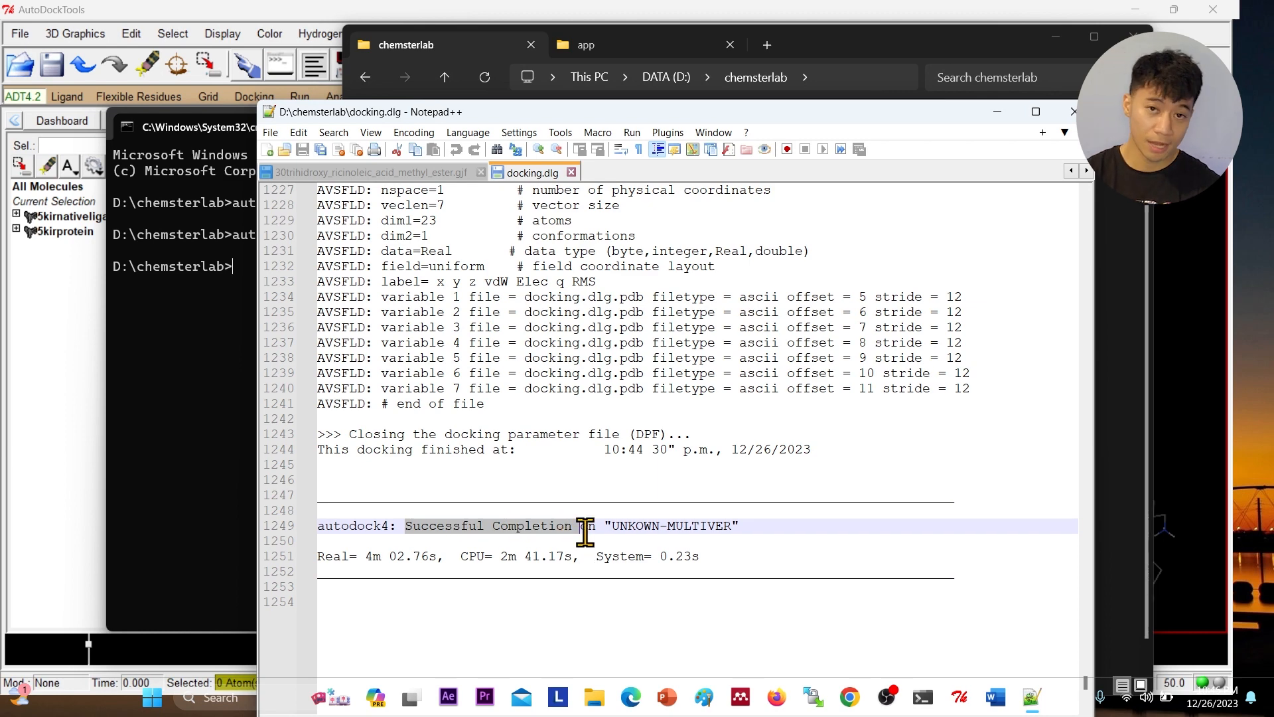
{"action": "left_click", "coordinate": [250, 265]}
{"action": "left_click_drag", "start_coordinate": [247, 256], "coordinate": [137, 274]}
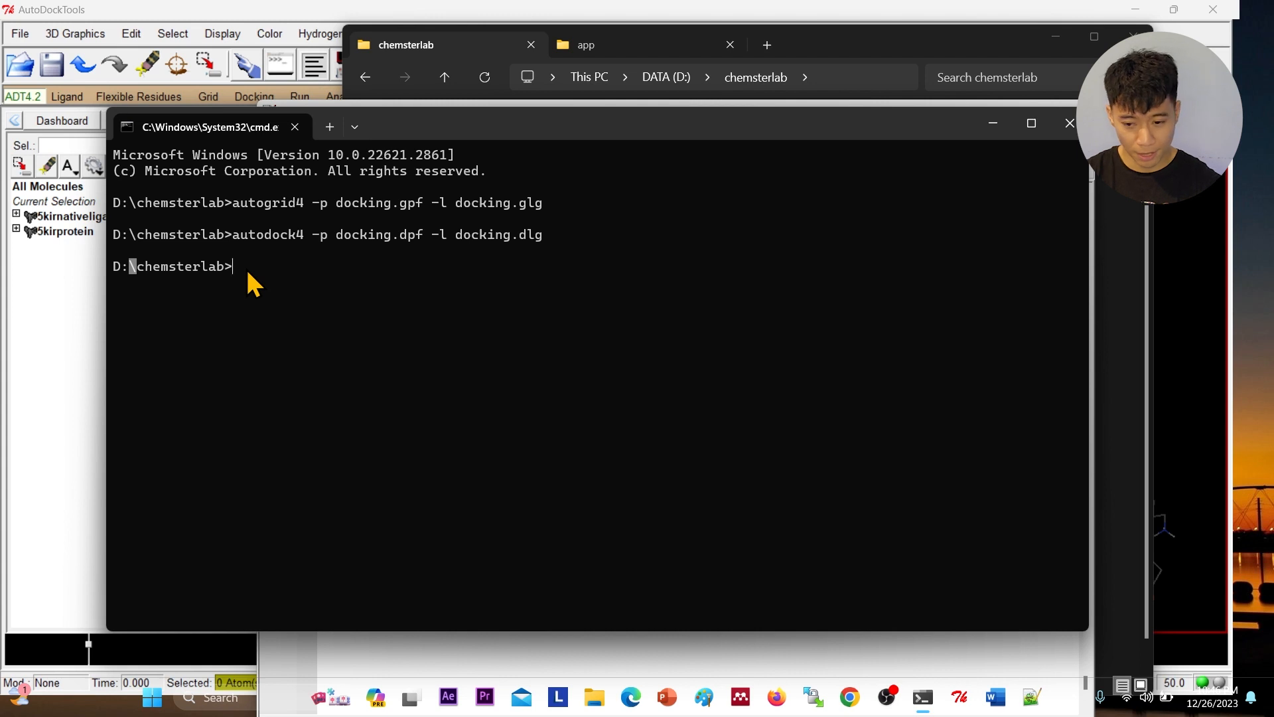
Step: Switch to AutoDockTools and open the docking log docking.dlg from the chemsterlab folder on drive D for analysis
{"action": "left_click", "coordinate": [231, 6]}
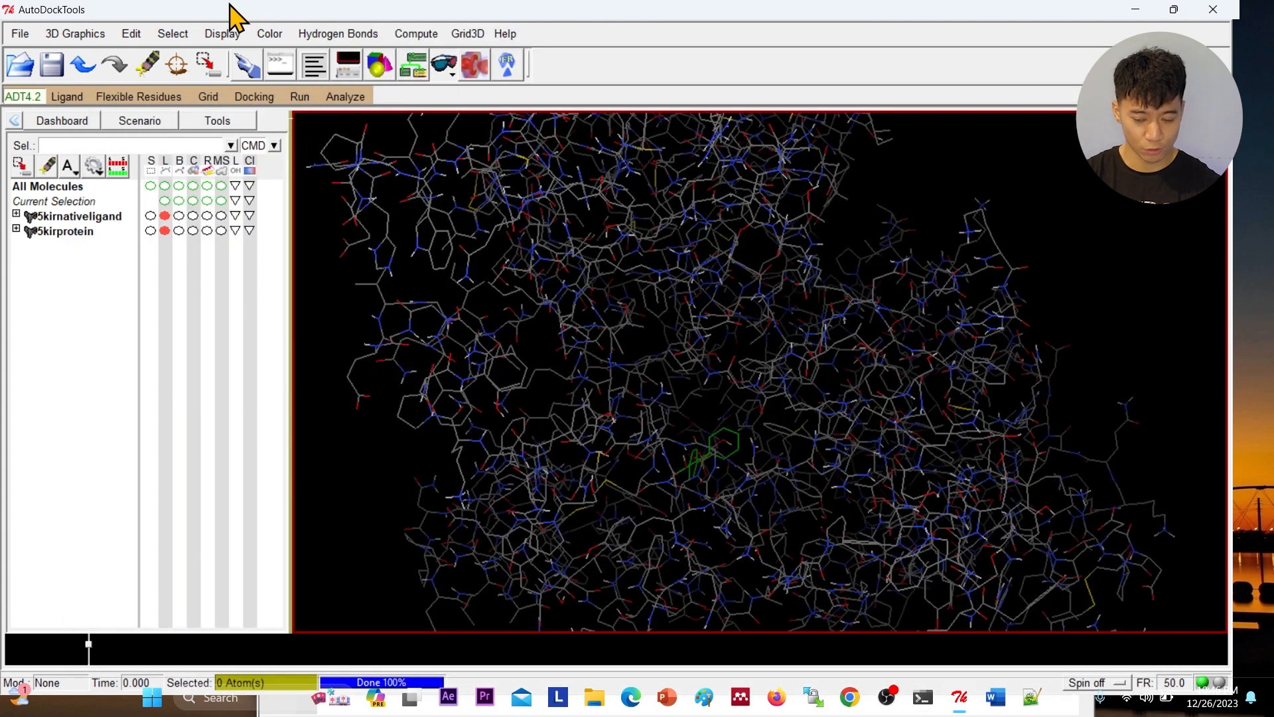
{"action": "left_click", "coordinate": [347, 94]}
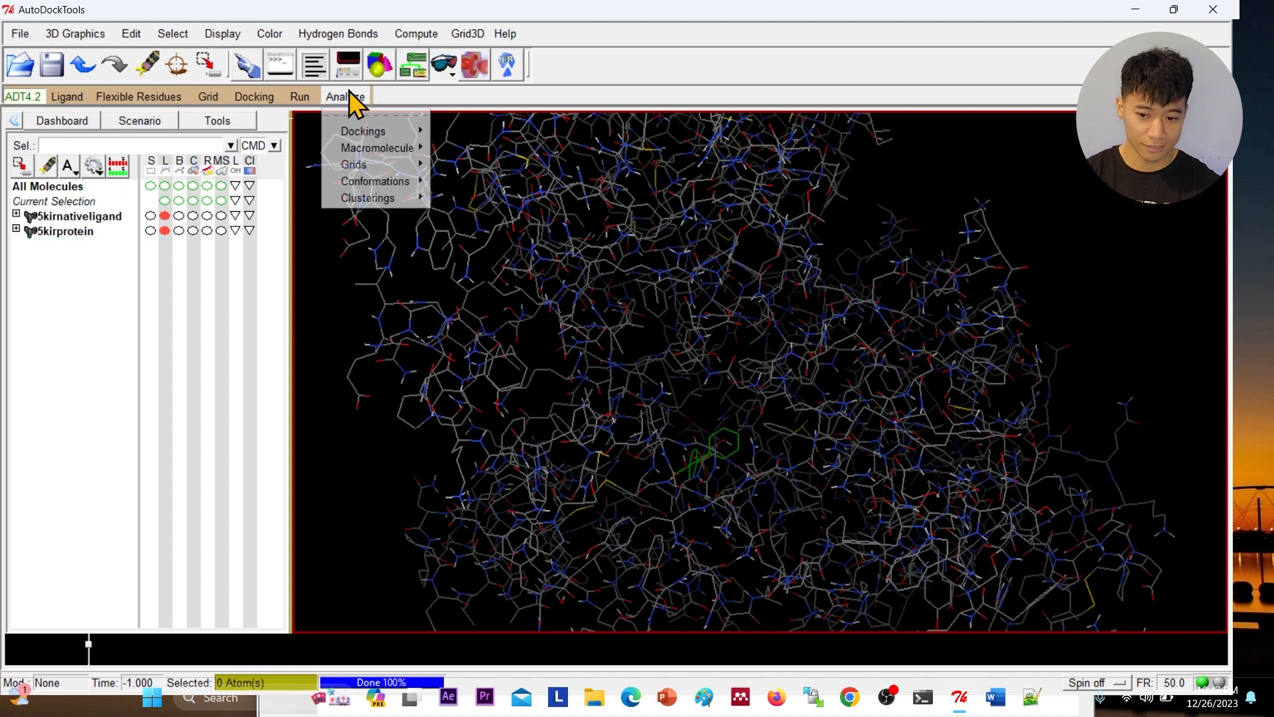
{"action": "mouse_move", "coordinate": [370, 131]}
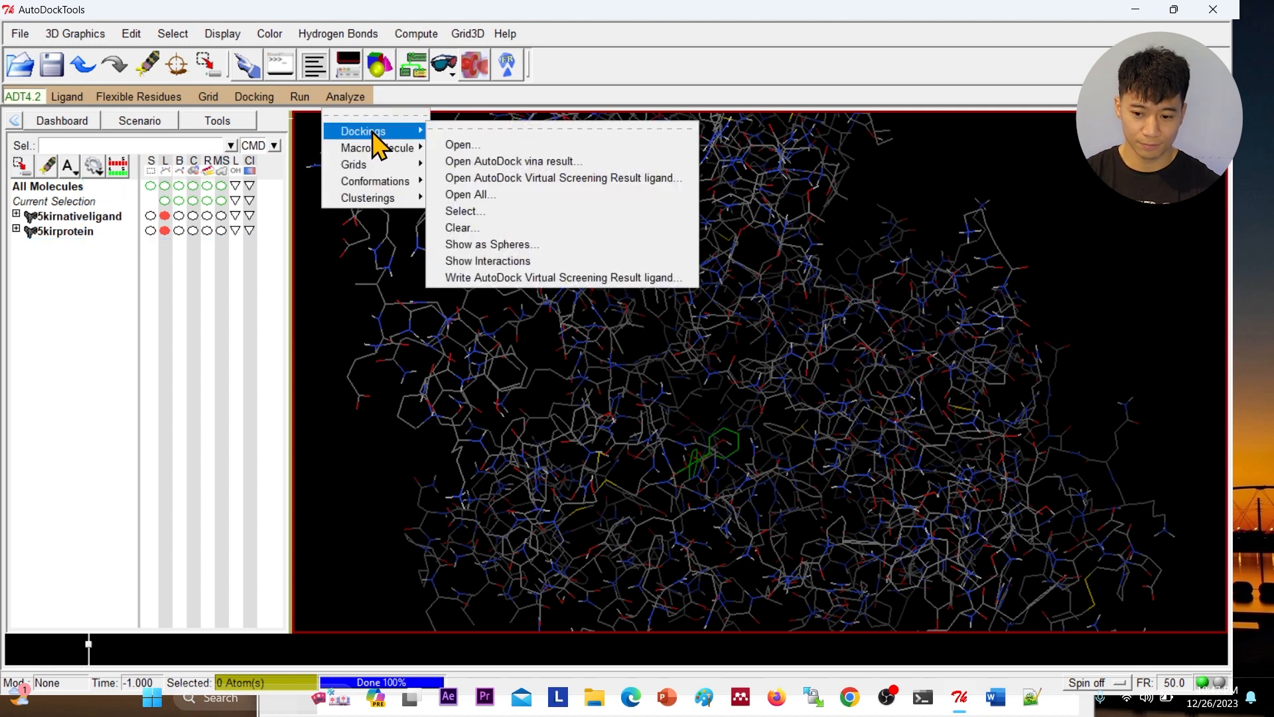
{"action": "left_click", "coordinate": [454, 145]}
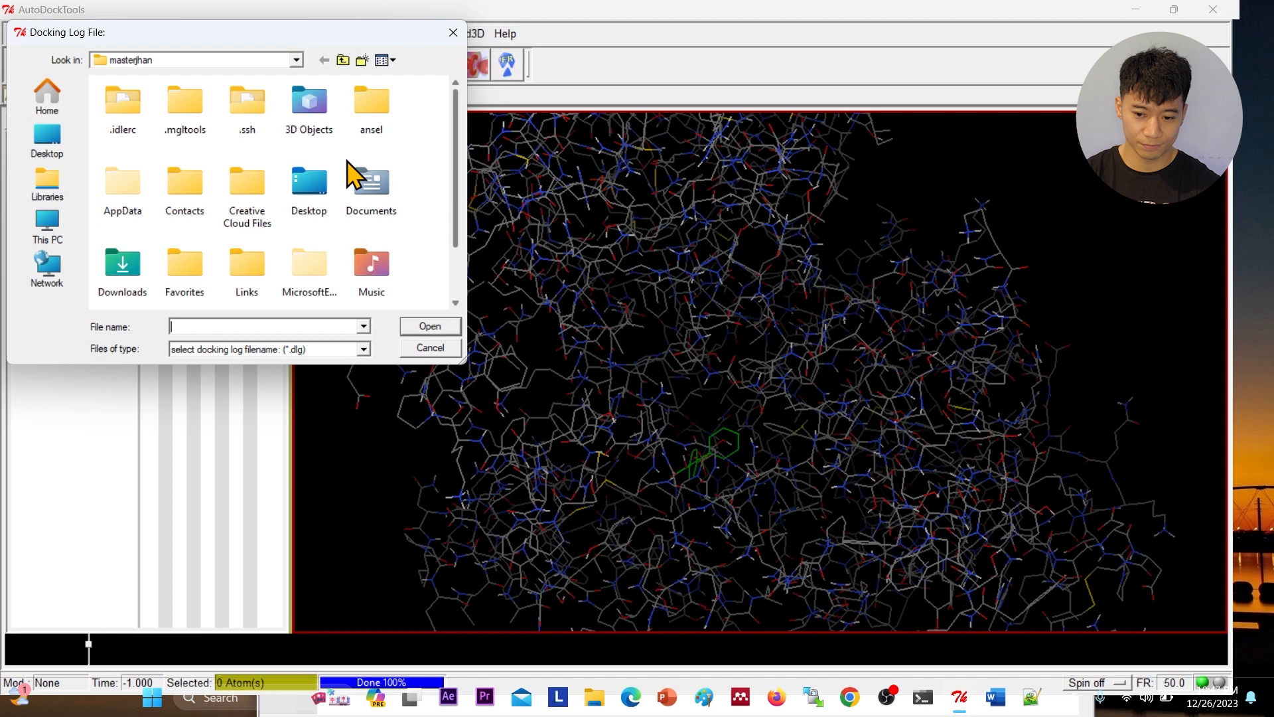
{"action": "left_click", "coordinate": [52, 233]}
{"action": "double_click", "coordinate": [241, 173]}
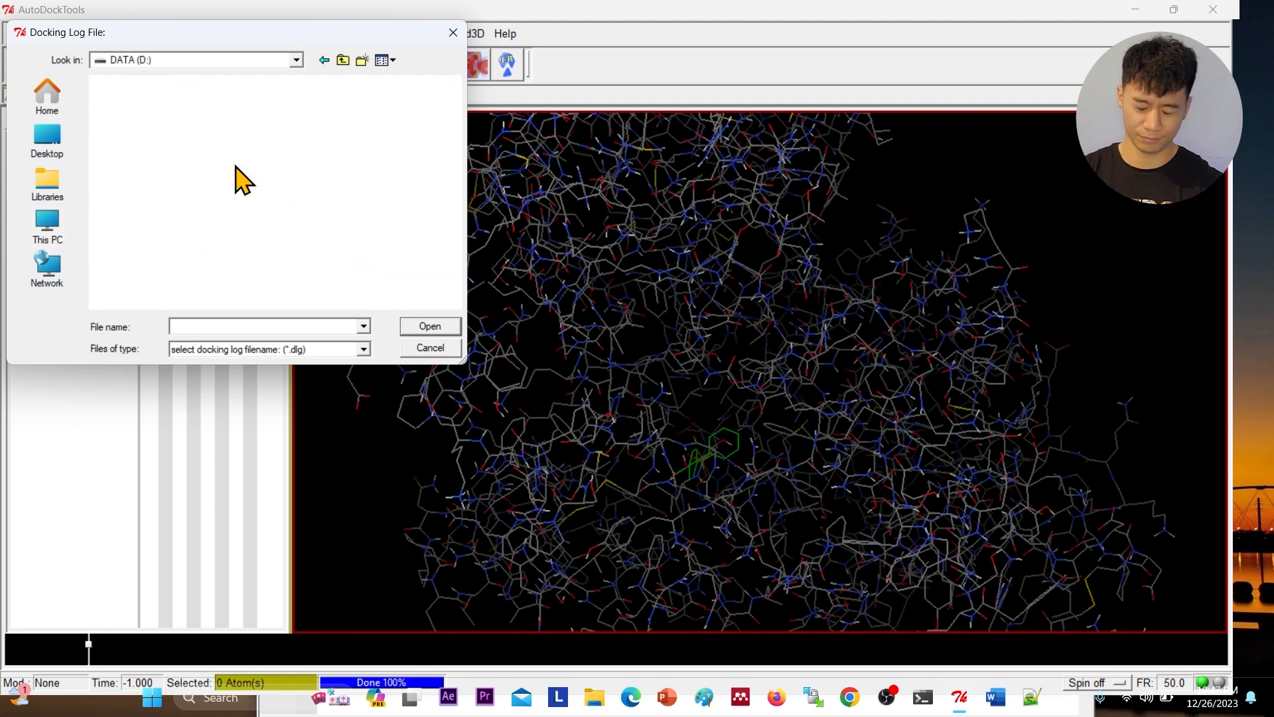
{"action": "double_click", "coordinate": [309, 246]}
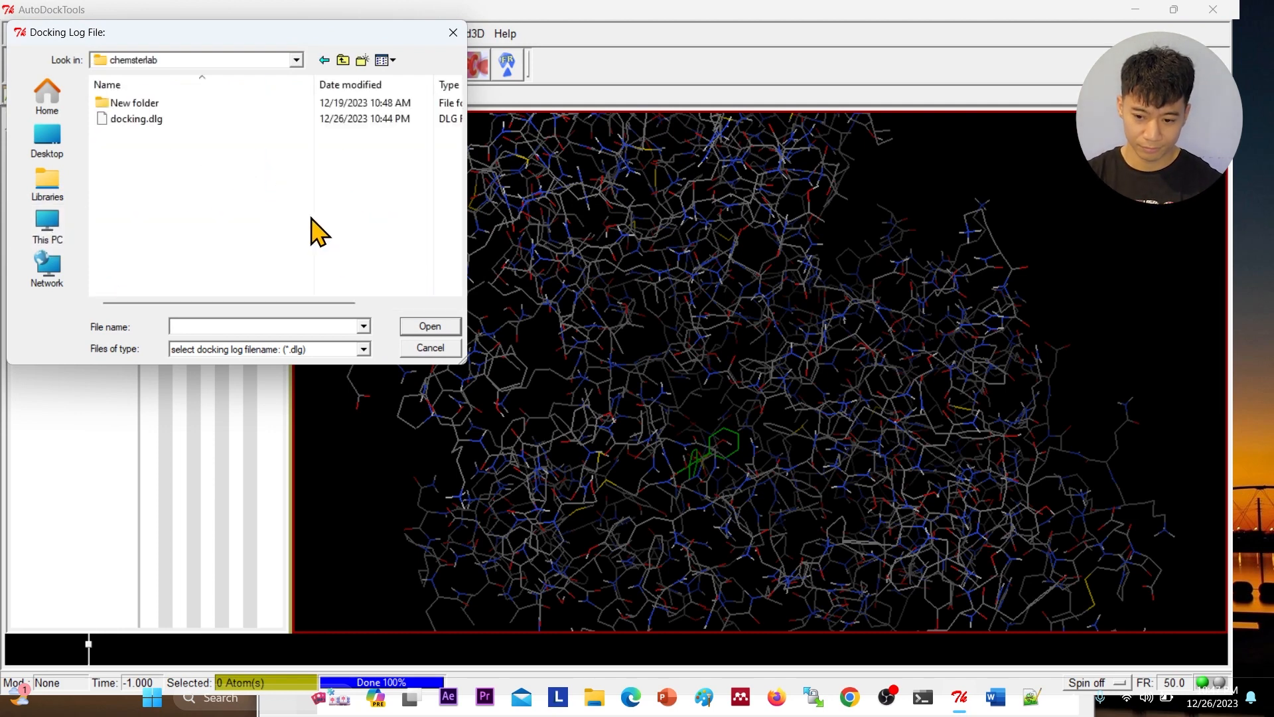
{"action": "left_click", "coordinate": [167, 121]}
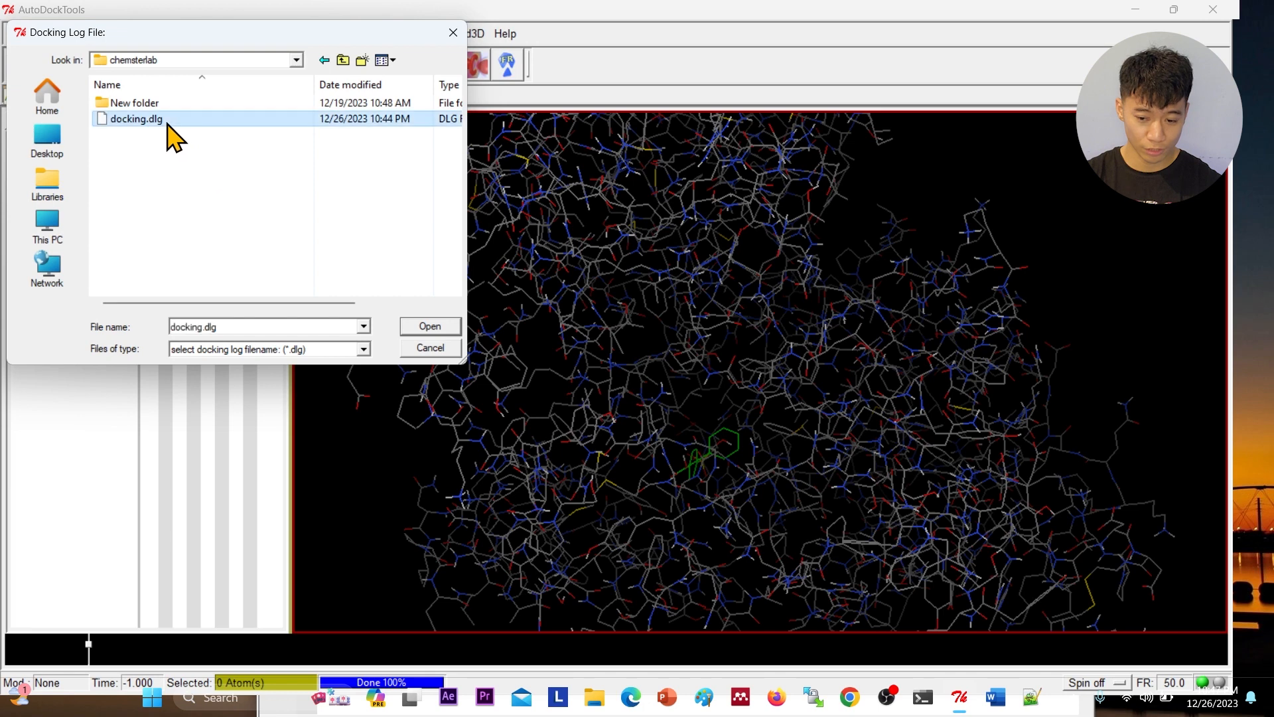
{"action": "left_click", "coordinate": [433, 327]}
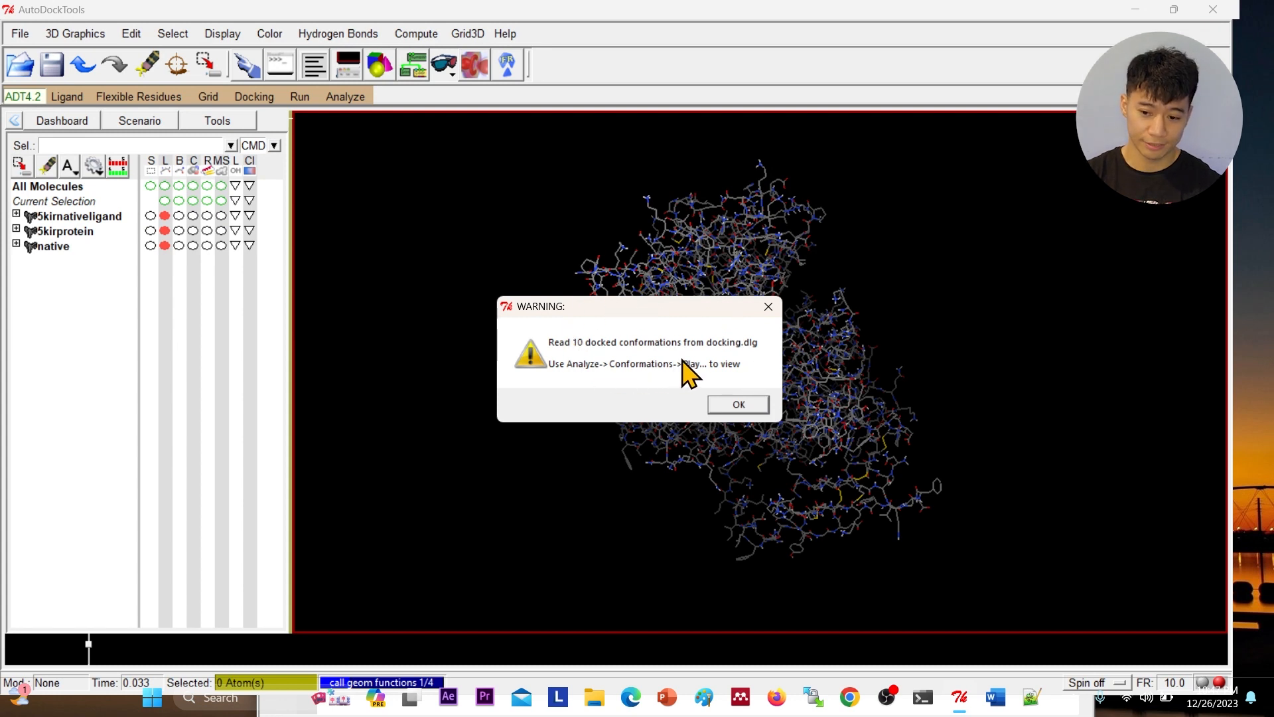
{"action": "left_click", "coordinate": [744, 406]}
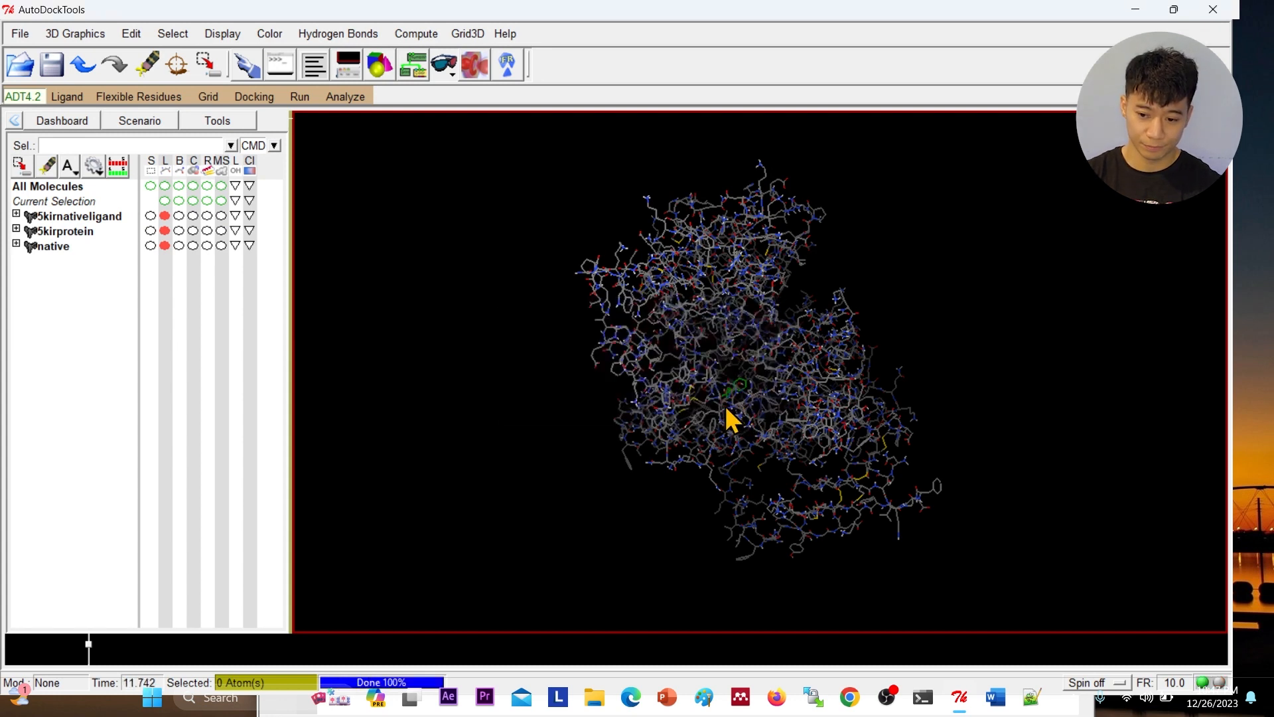
Step: Choose 5kirprotein as the macromolecule for the docking analysis
{"action": "left_click", "coordinate": [352, 97]}
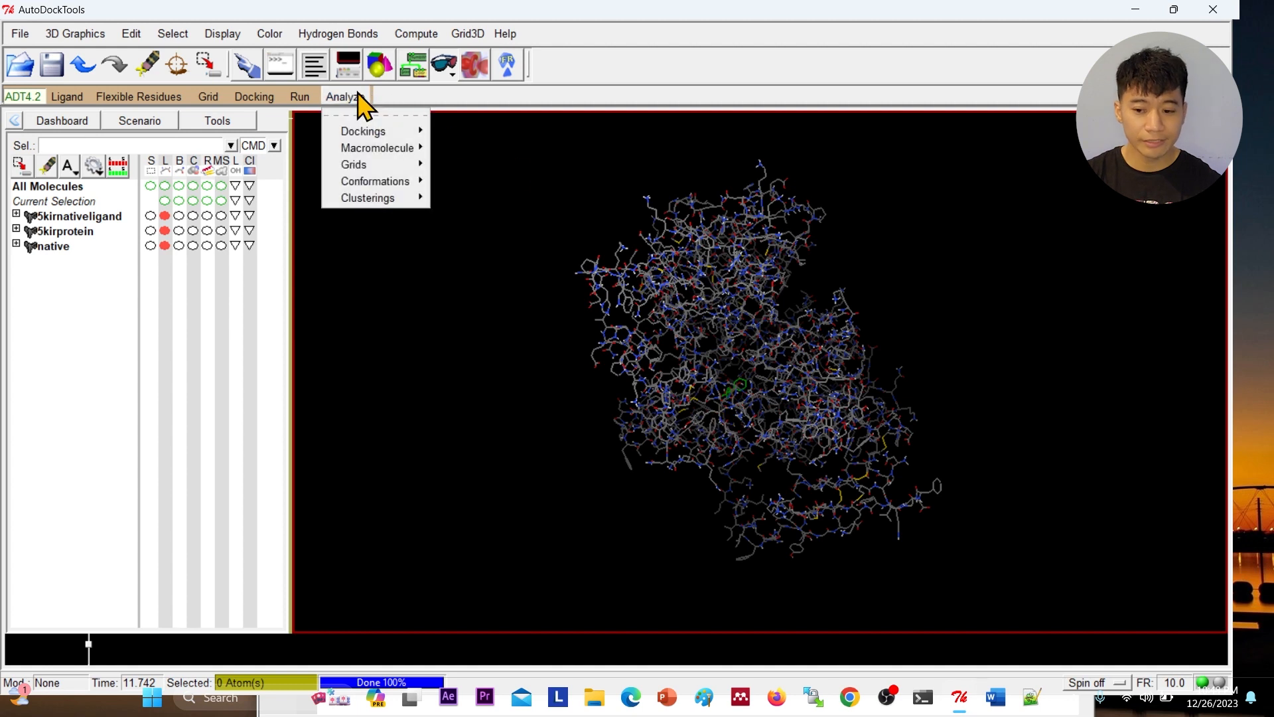
{"action": "mouse_move", "coordinate": [409, 149]}
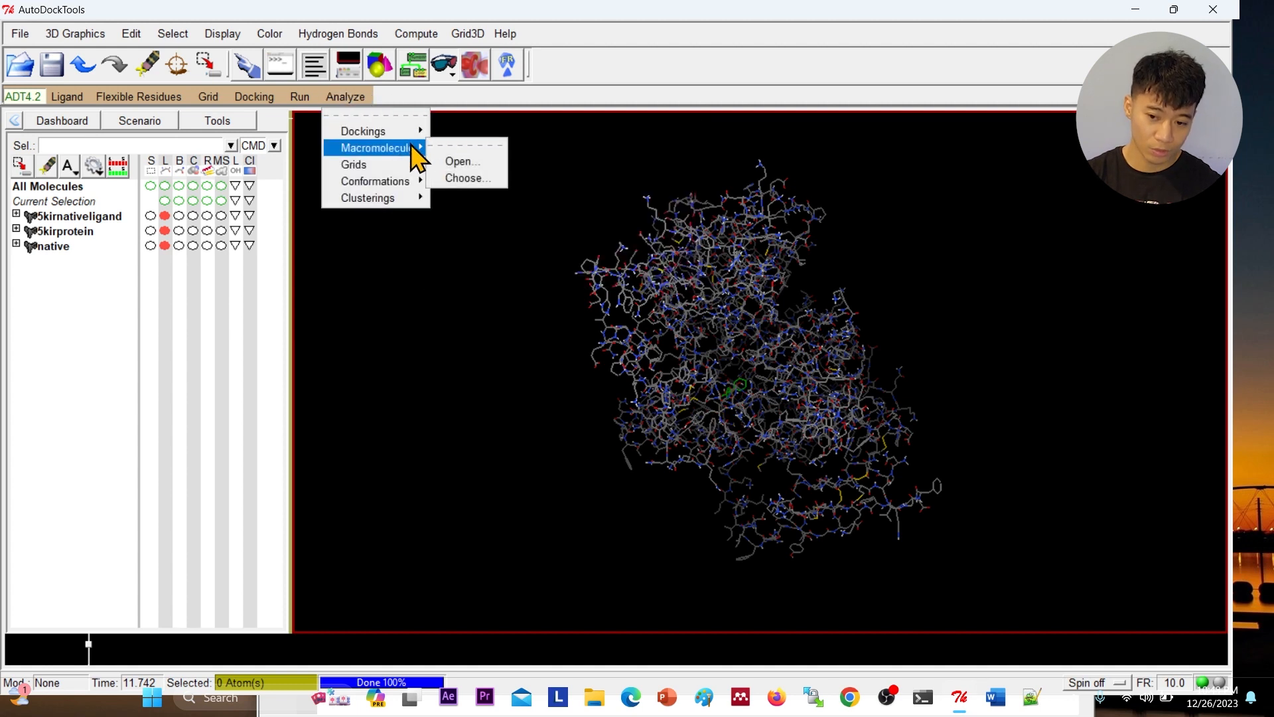
{"action": "left_click", "coordinate": [464, 177]}
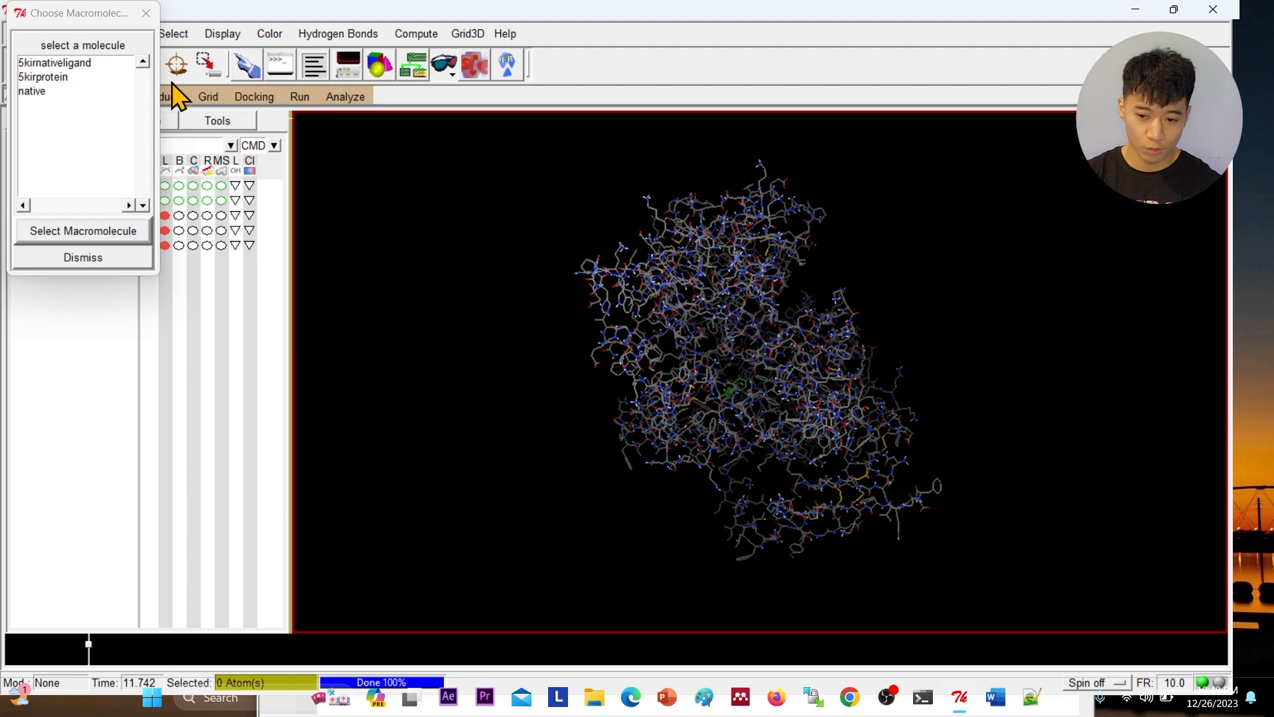
{"action": "left_click", "coordinate": [64, 77]}
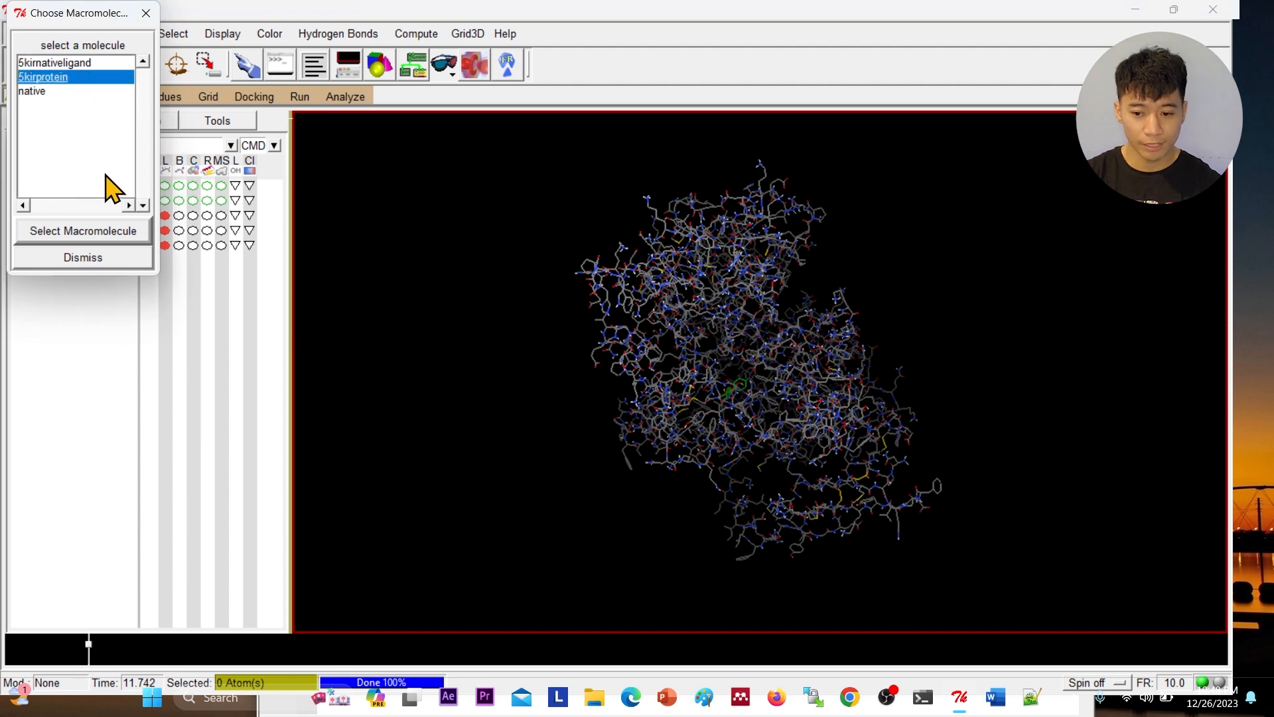
{"action": "left_click", "coordinate": [96, 233]}
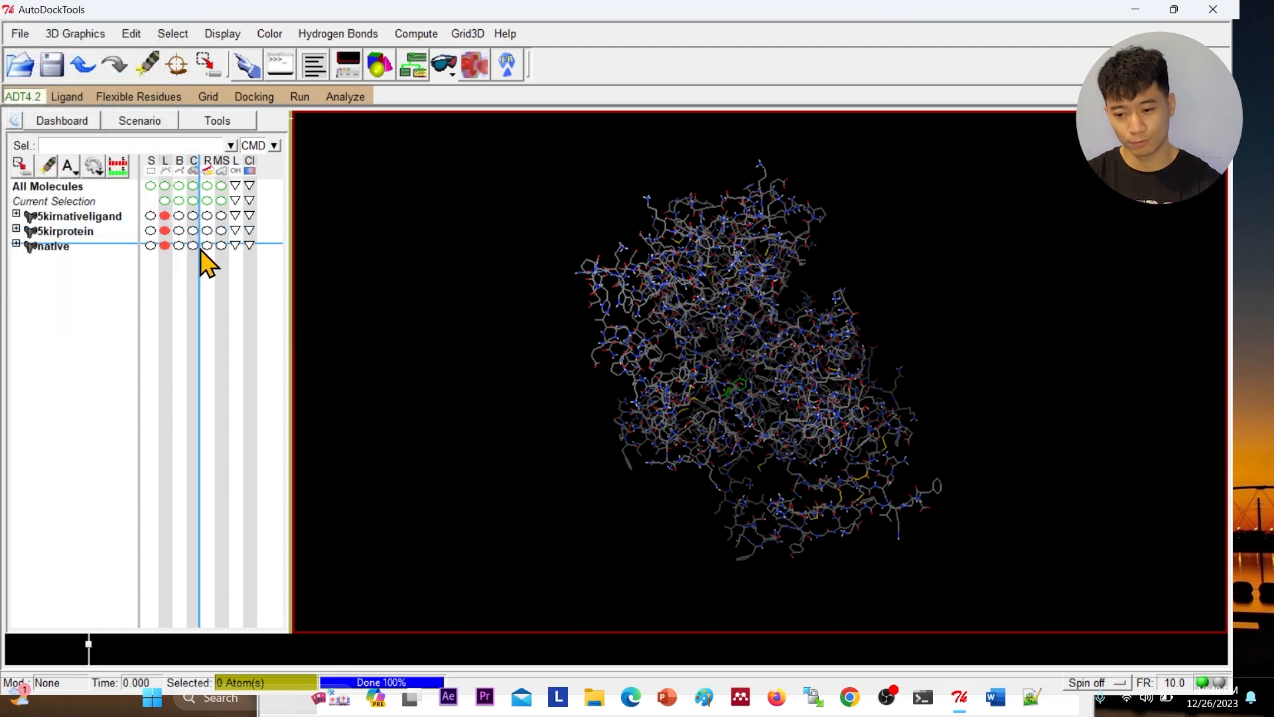
Step: Open the player for the docked conformations ranked by energy and show the info of conformation 1 beside the model
{"action": "left_click", "coordinate": [330, 99]}
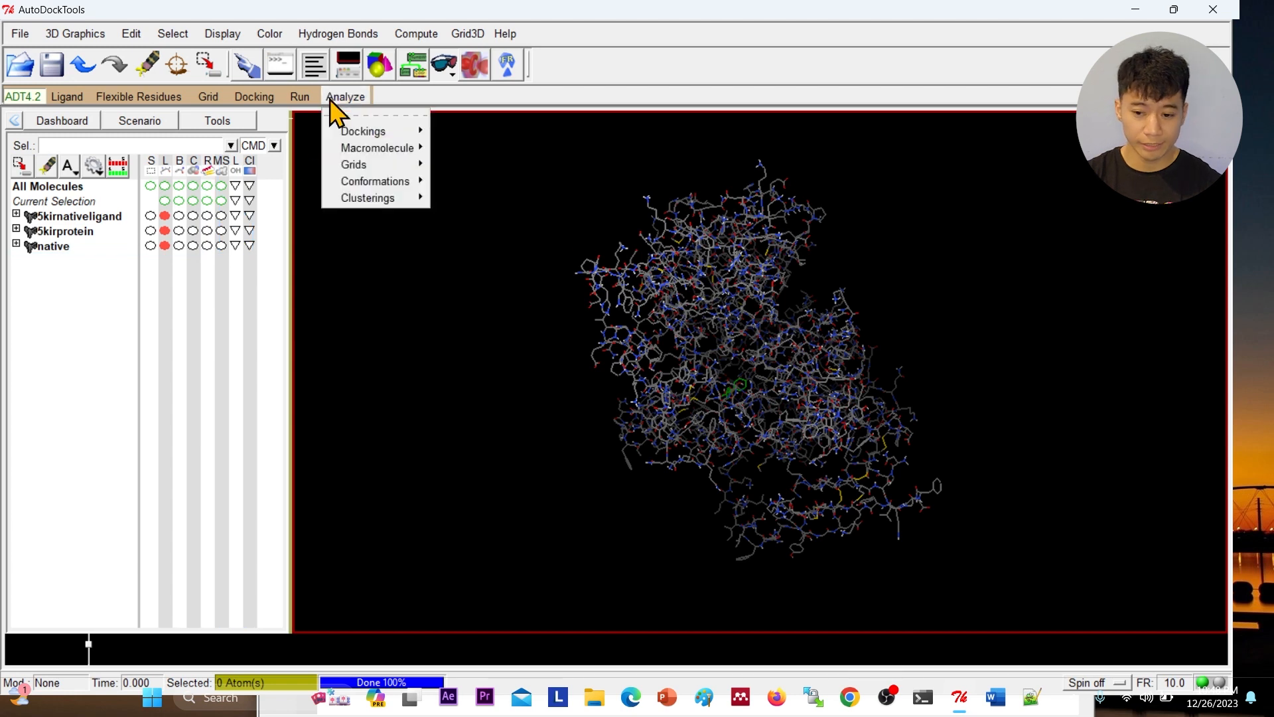
{"action": "mouse_move", "coordinate": [391, 189]}
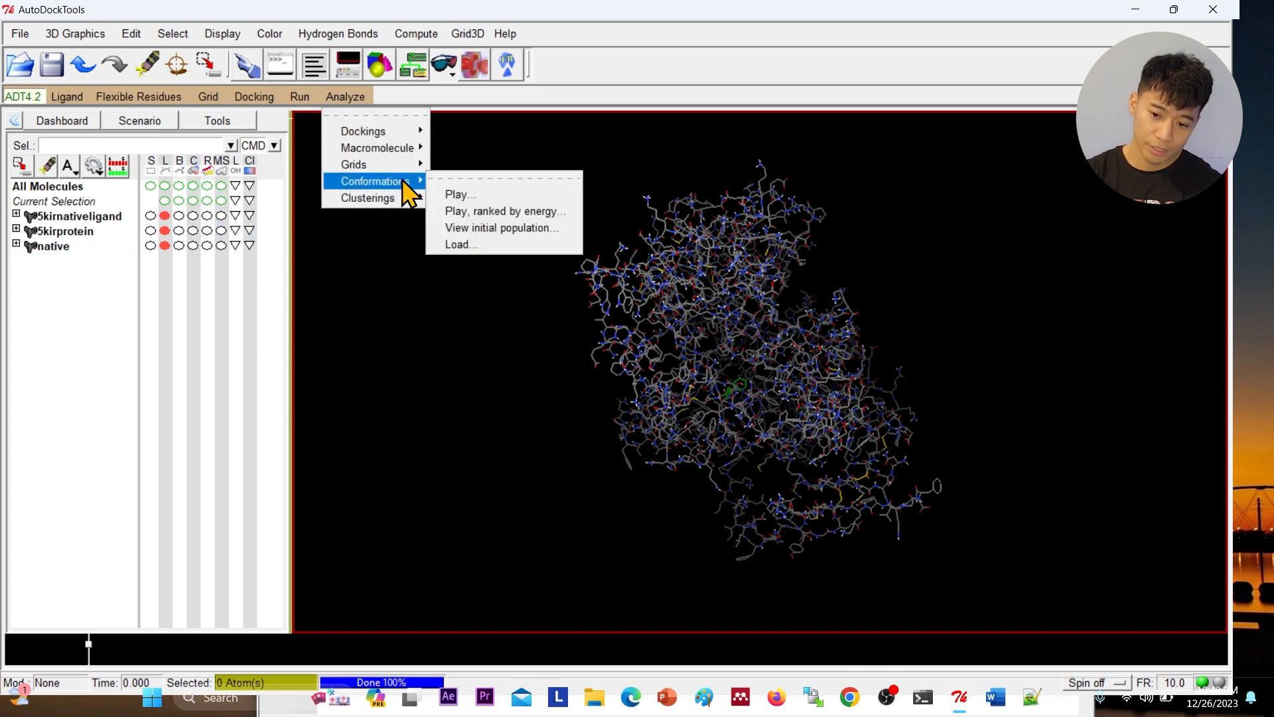
{"action": "left_click", "coordinate": [473, 211]}
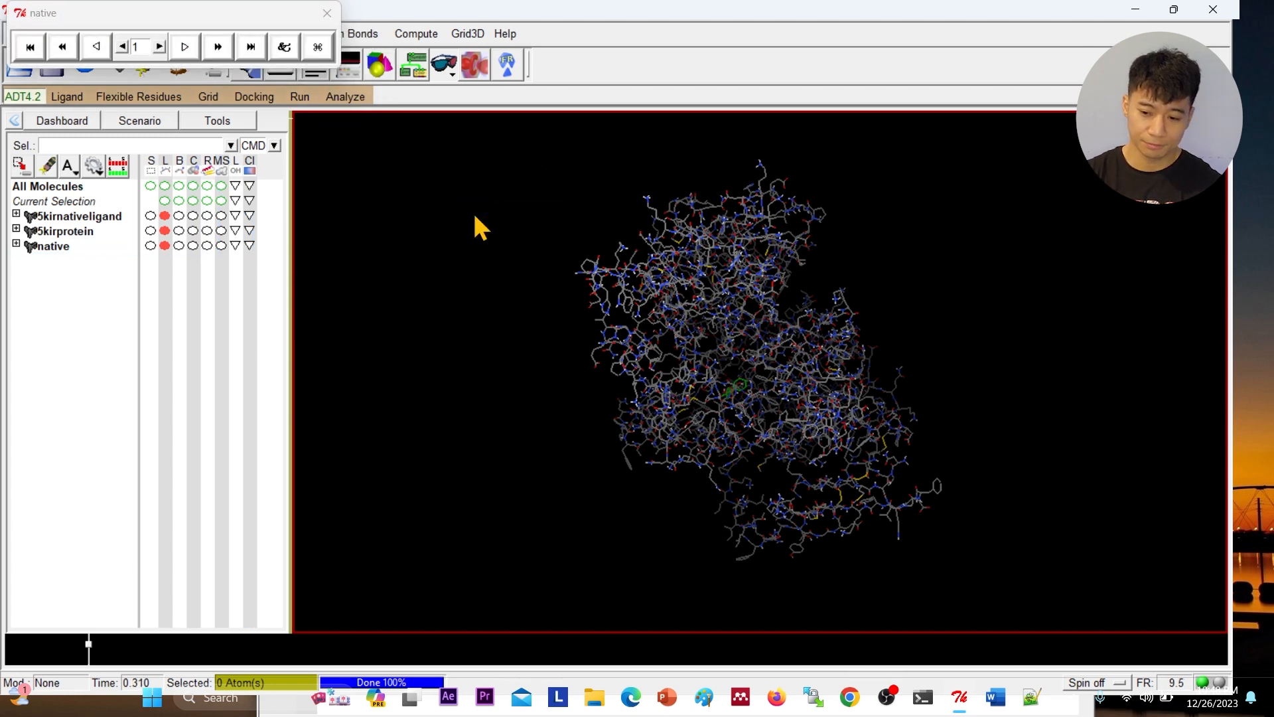
{"action": "left_click", "coordinate": [284, 48]}
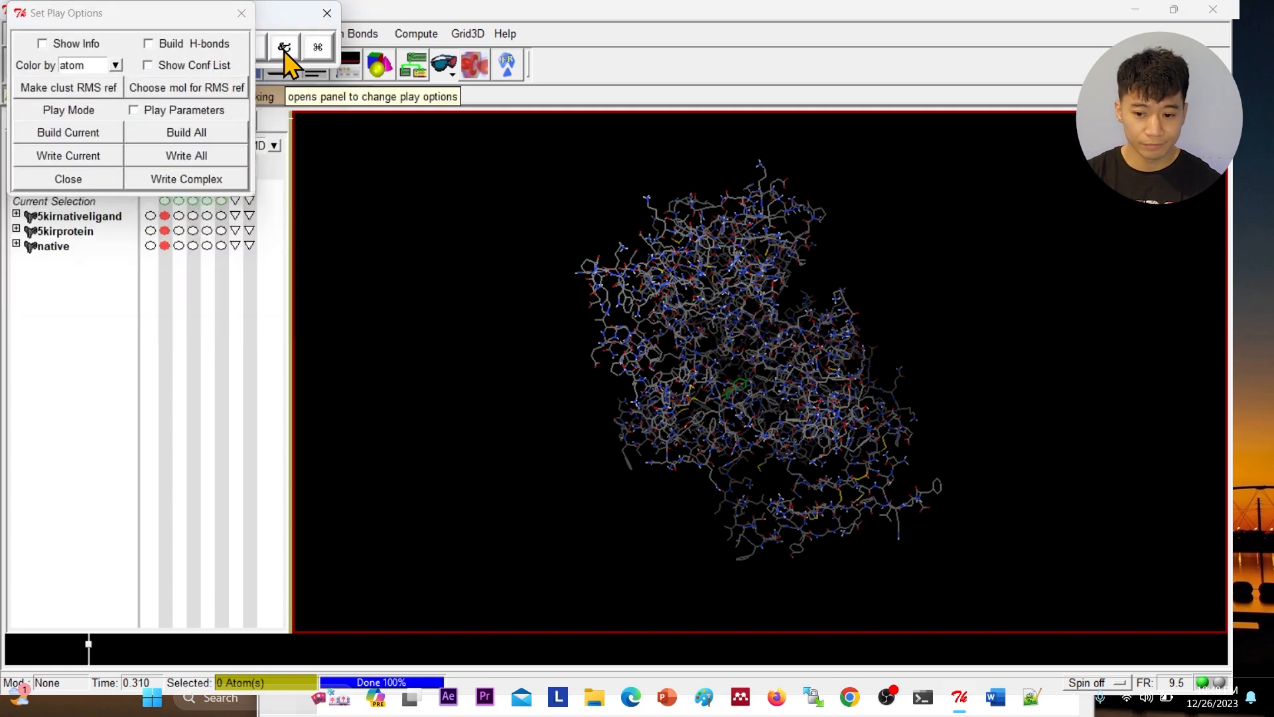
{"action": "left_click", "coordinate": [42, 44]}
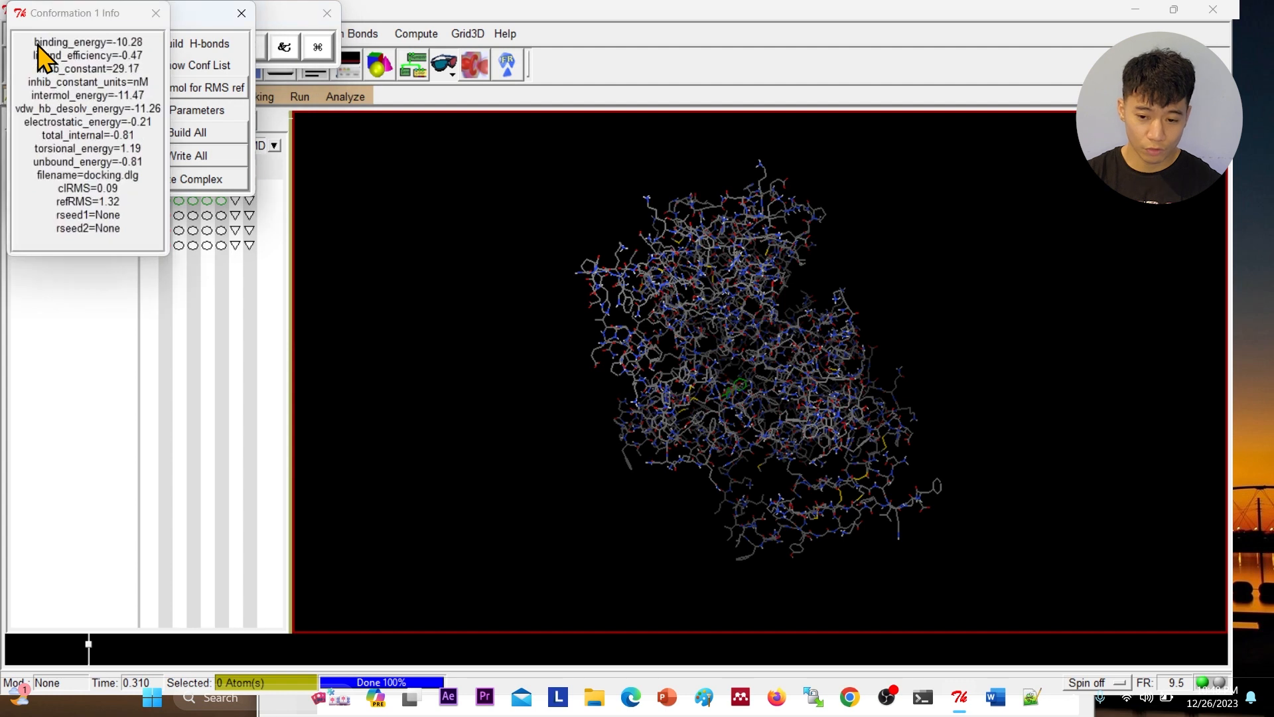
{"action": "left_click_drag", "start_coordinate": [45, 14], "coordinate": [422, 140]}
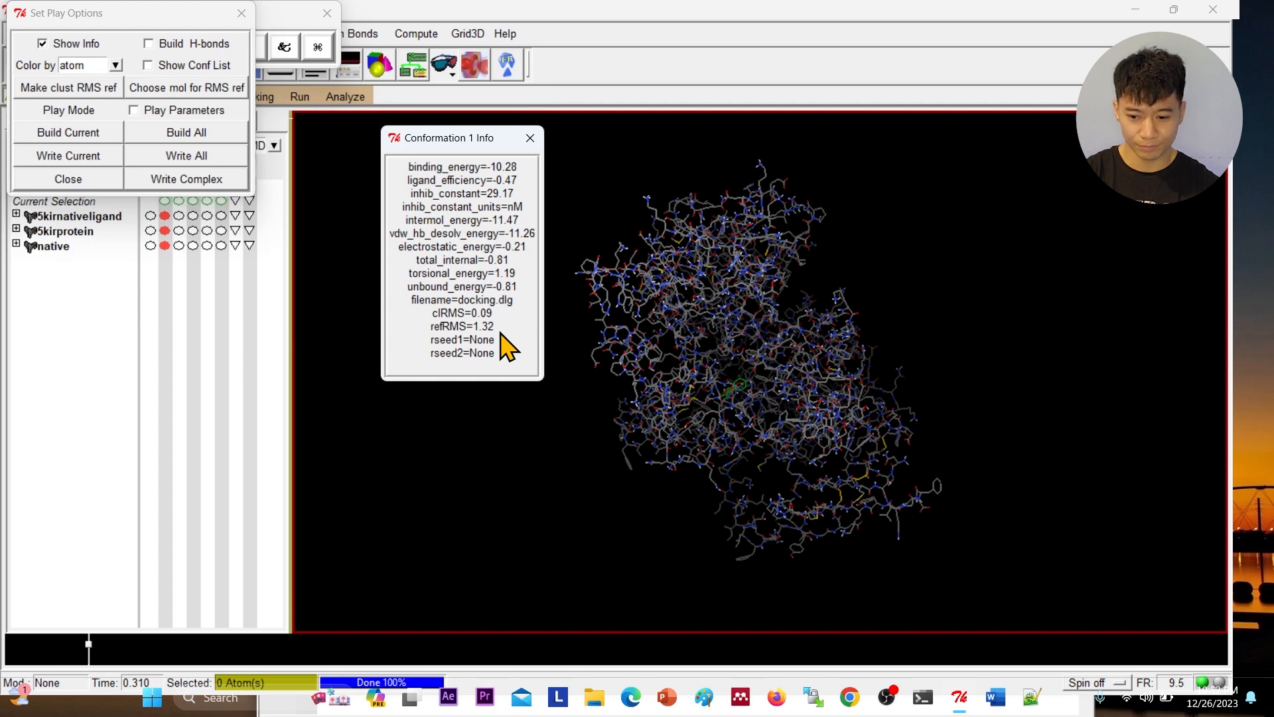
Step: Advance to conformation 2 and write its complex with the receptor as hasil1.pdbqt in the chemsterlab folder
{"action": "left_click_drag", "start_coordinate": [199, 18], "coordinate": [201, 154]}
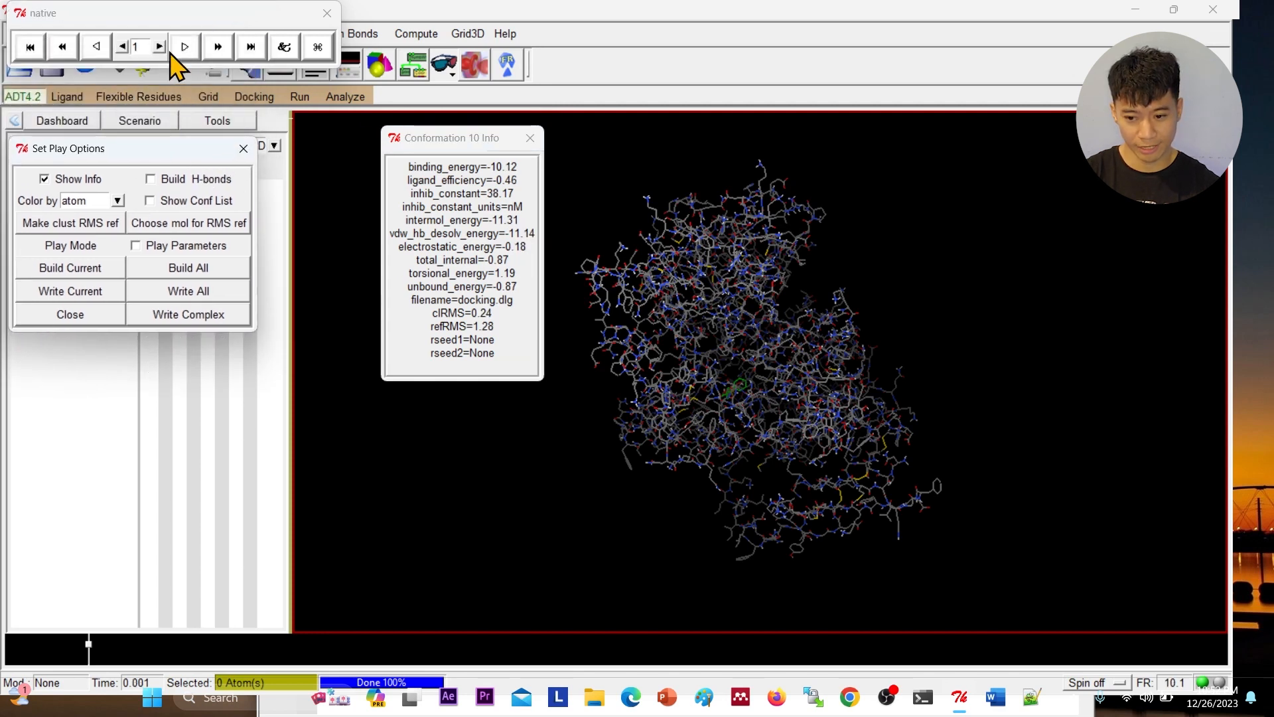
{"action": "left_click", "coordinate": [160, 46]}
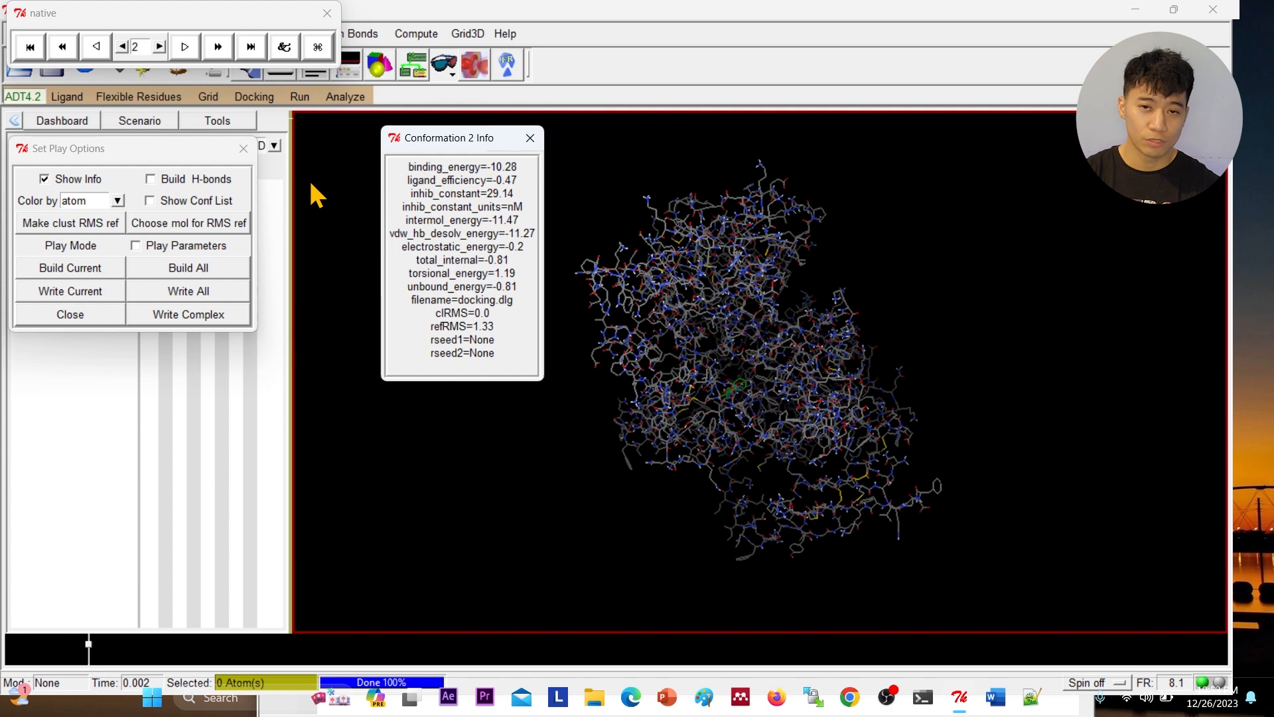
{"action": "left_click", "coordinate": [208, 330]}
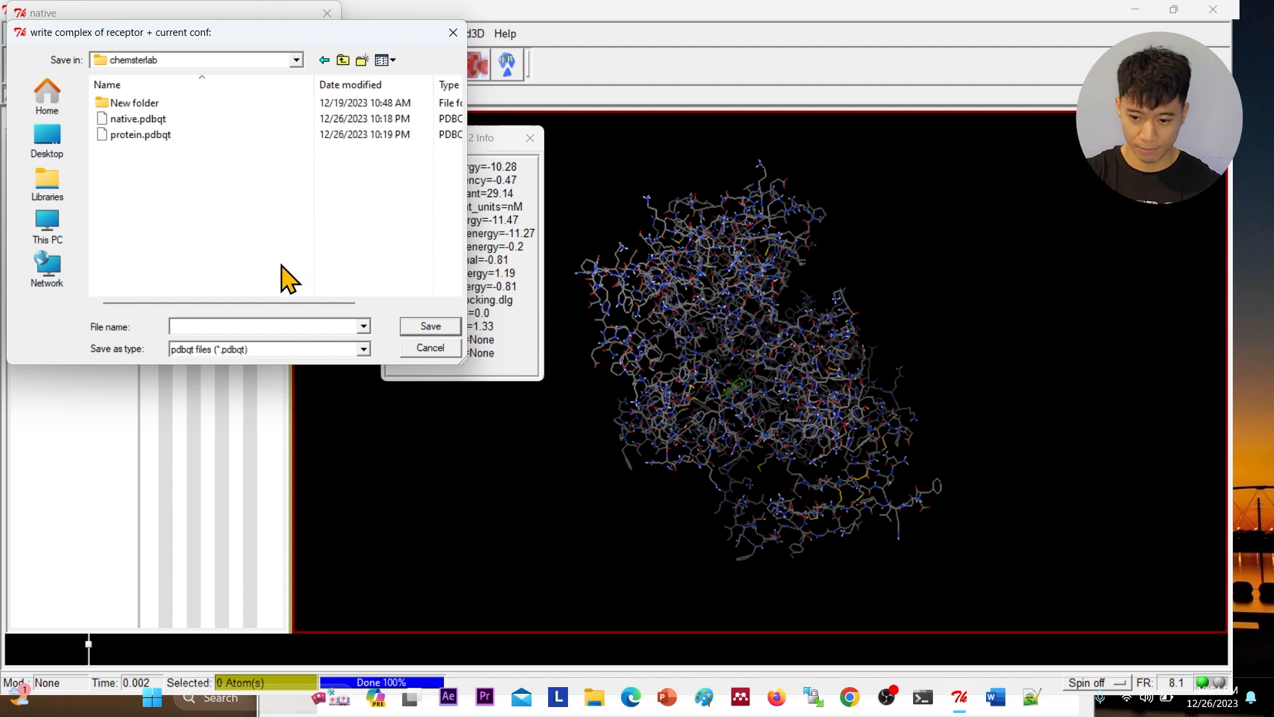
{"action": "left_click", "coordinate": [229, 326]}
{"action": "type", "text": "ha"}
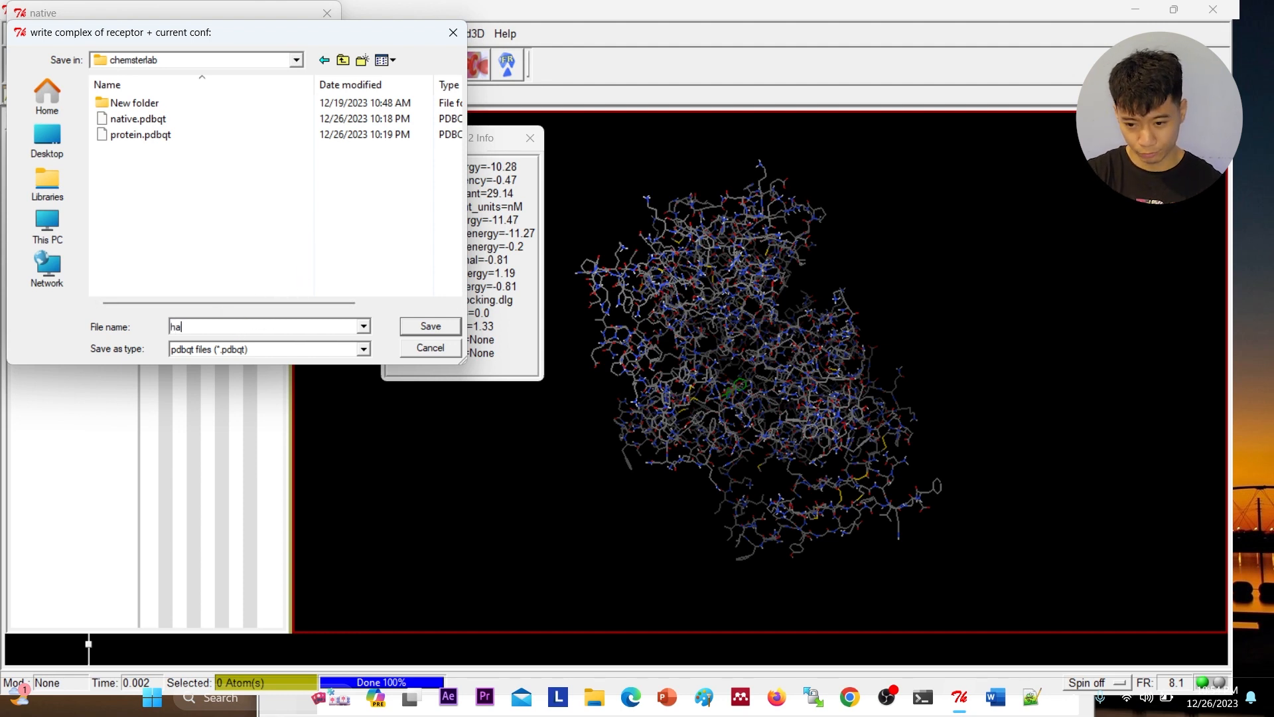
{"action": "type", "text": "sil1.pdbqt"}
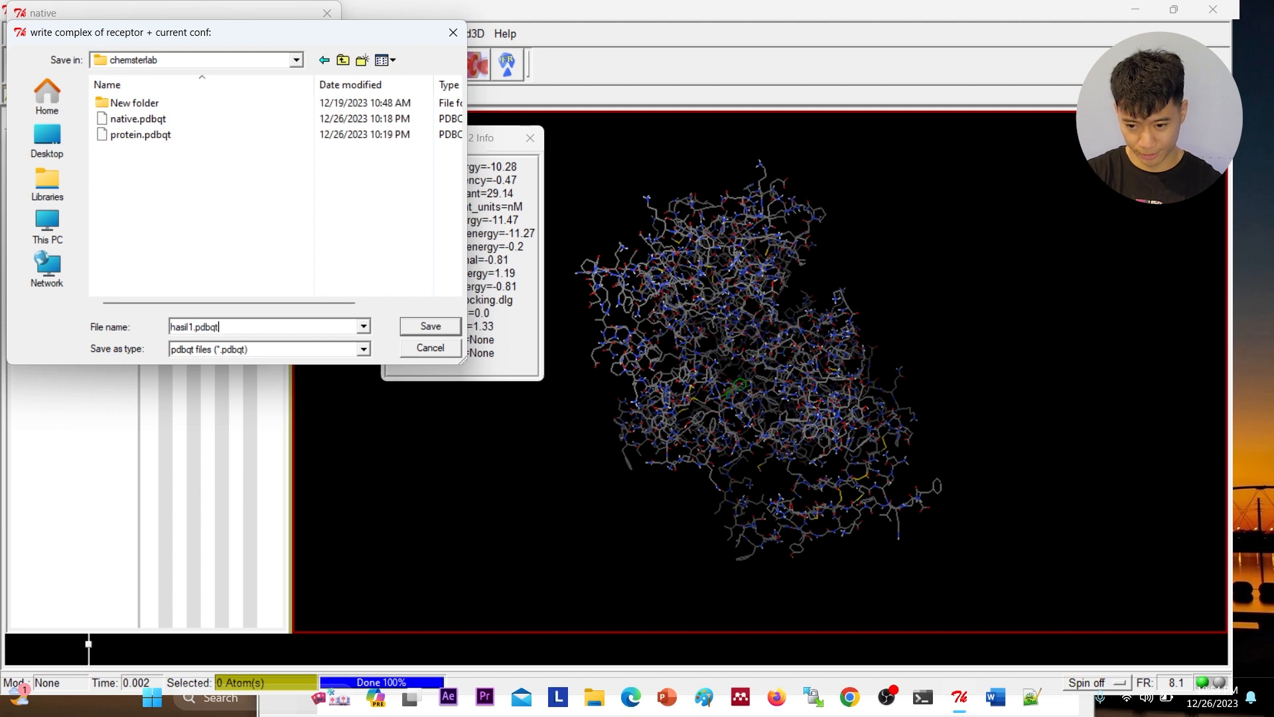
{"action": "left_click", "coordinate": [441, 326]}
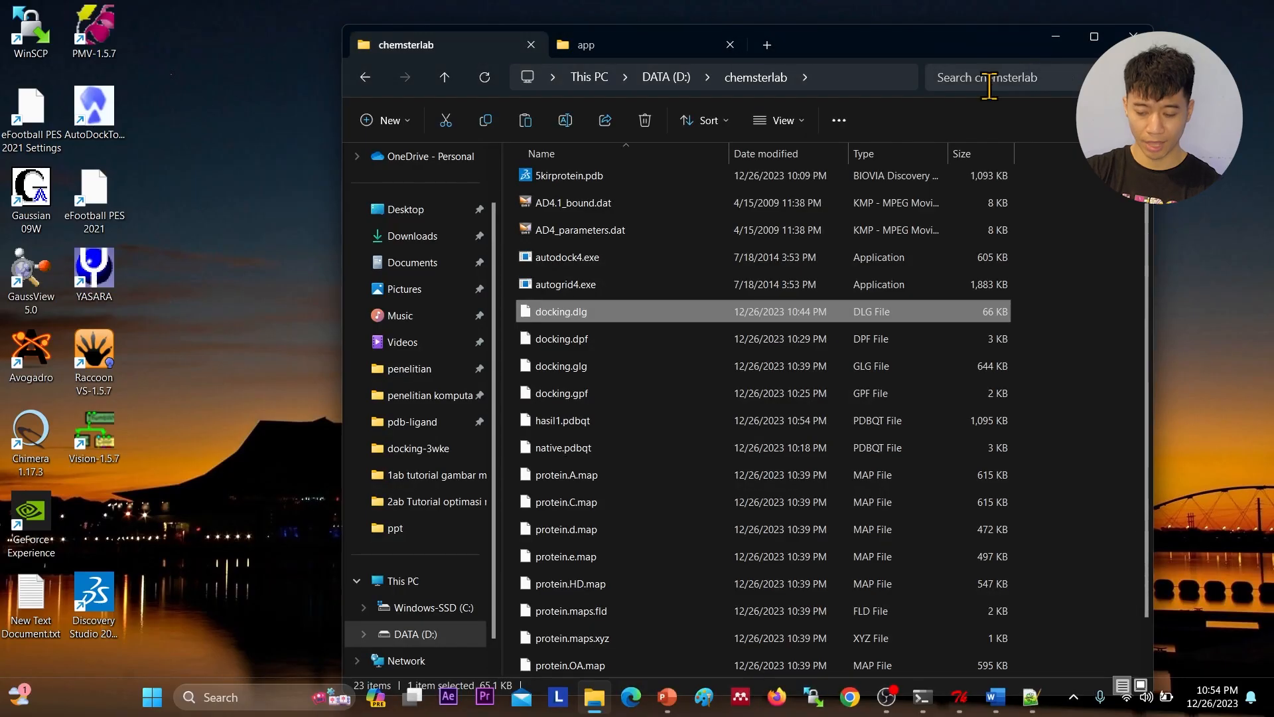
Step: Launch Discovery Studio Visualizer, load hasil1.pdbqt from the chemsterlab folder into it, and arrange its window for viewing the structure
{"action": "left_click", "coordinate": [594, 428]}
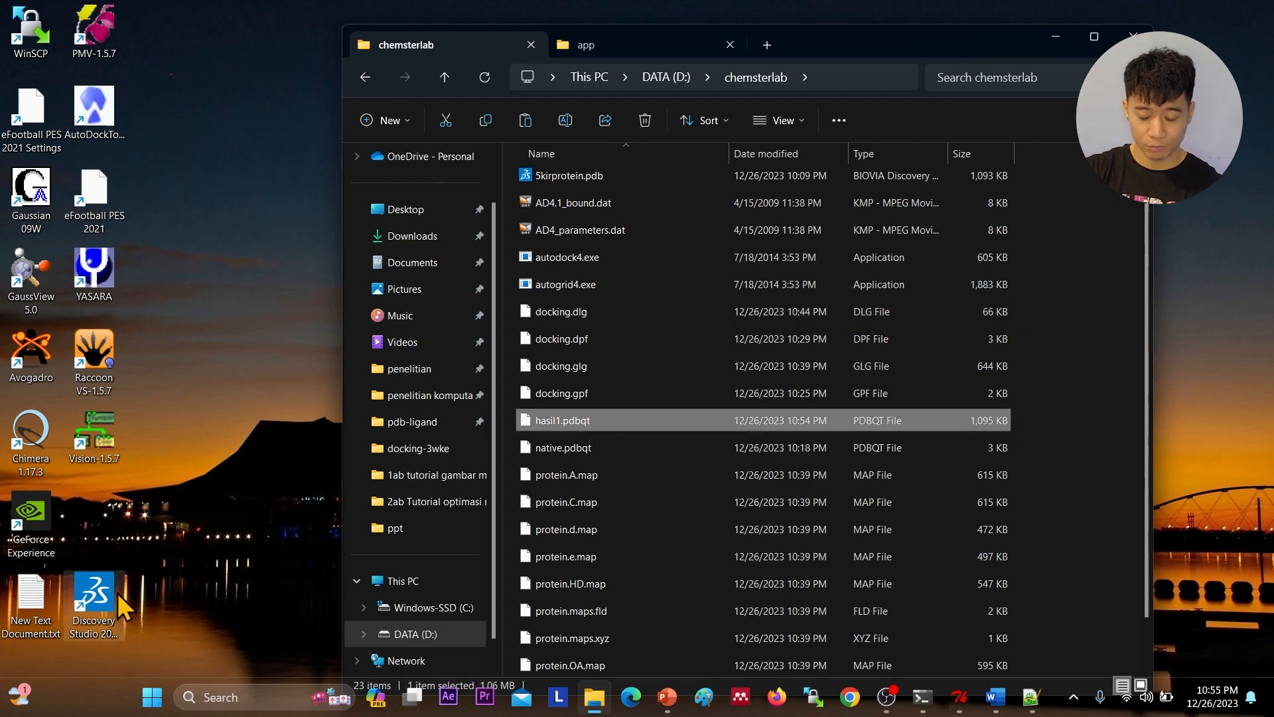
{"action": "left_click", "coordinate": [97, 598]}
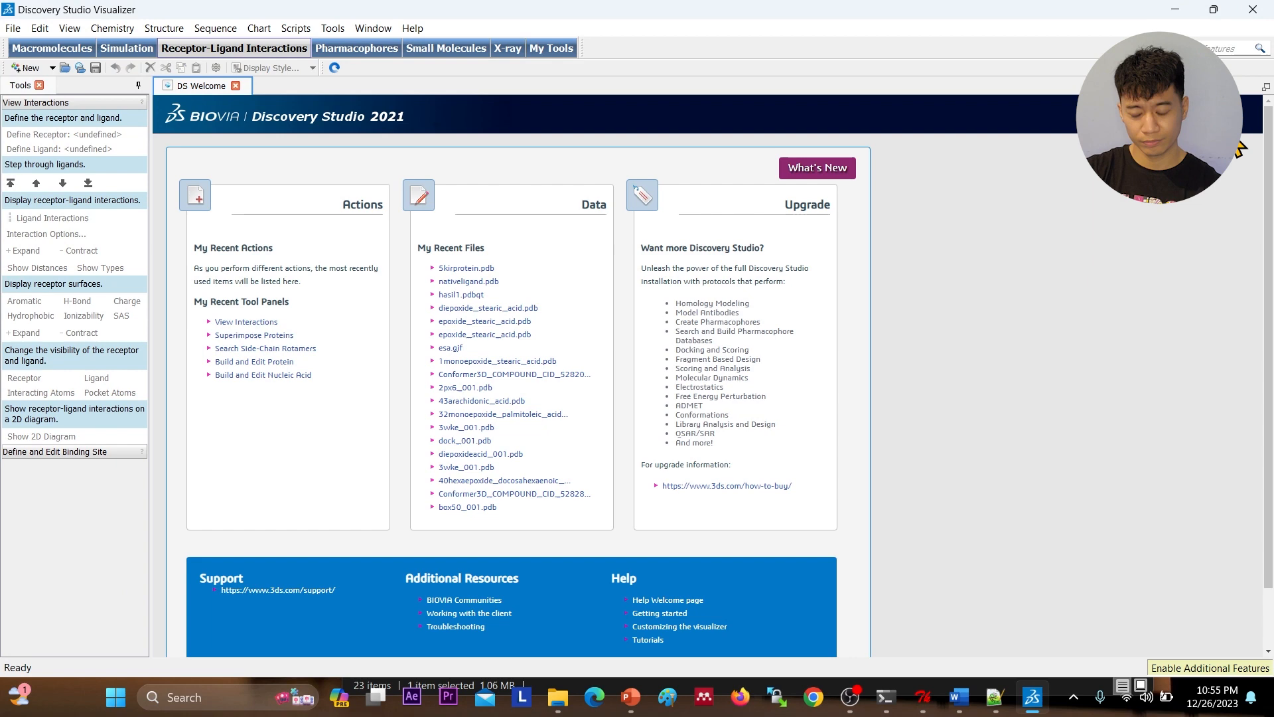
{"action": "left_click", "coordinate": [1214, 10]}
{"action": "left_click_drag", "start_coordinate": [1272, 45], "coordinate": [676, 143]}
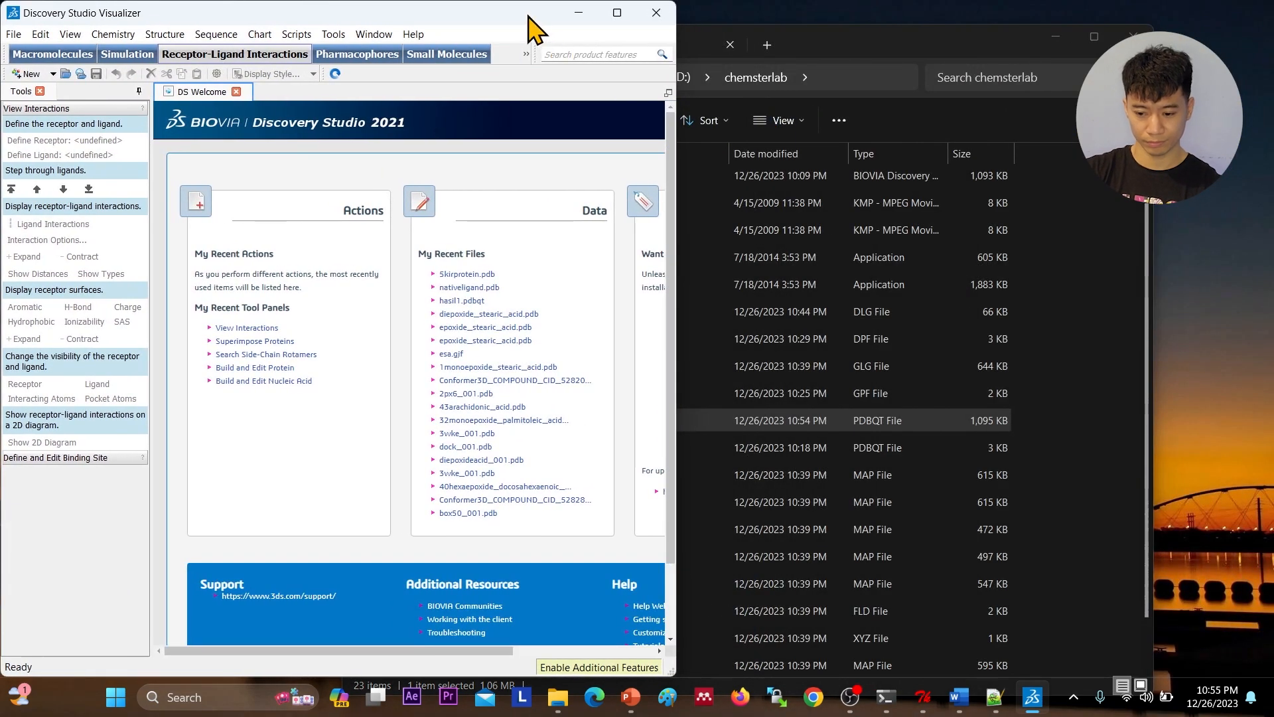
{"action": "left_click_drag", "start_coordinate": [528, 15], "coordinate": [357, 83]}
{"action": "left_click_drag", "start_coordinate": [584, 428], "coordinate": [365, 408]}
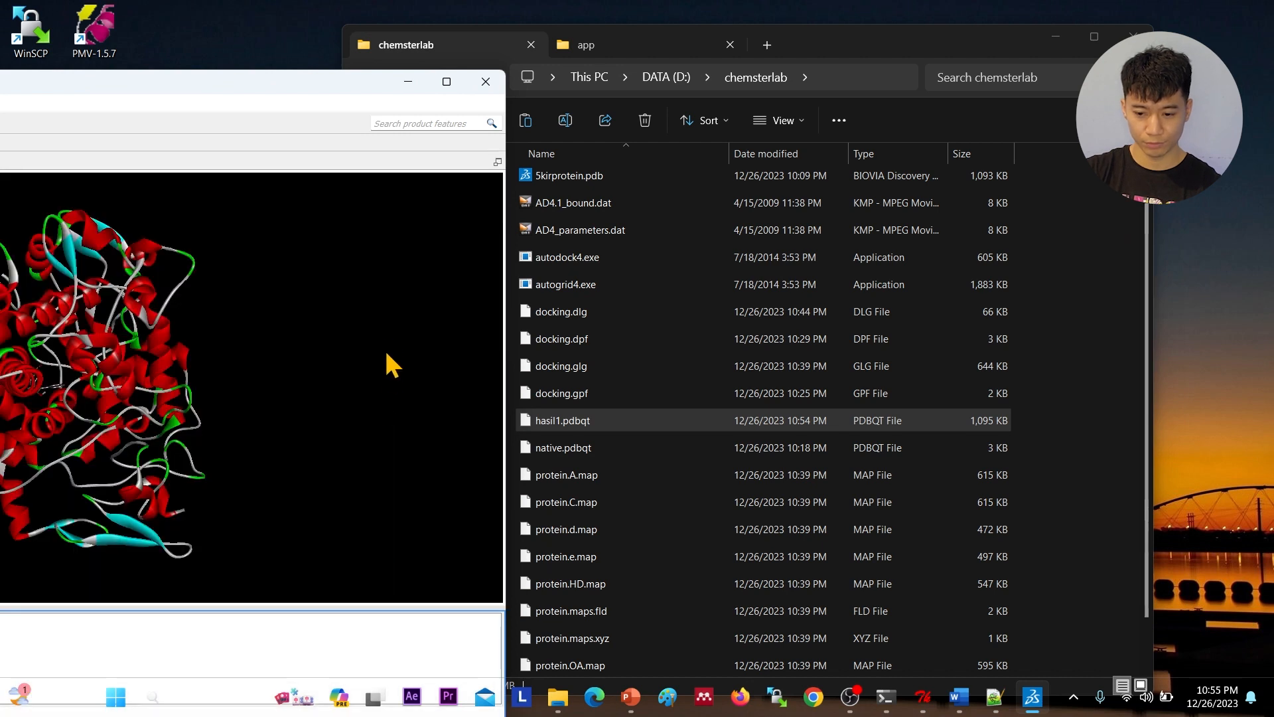
{"action": "left_click_drag", "start_coordinate": [305, 91], "coordinate": [1037, 90]}
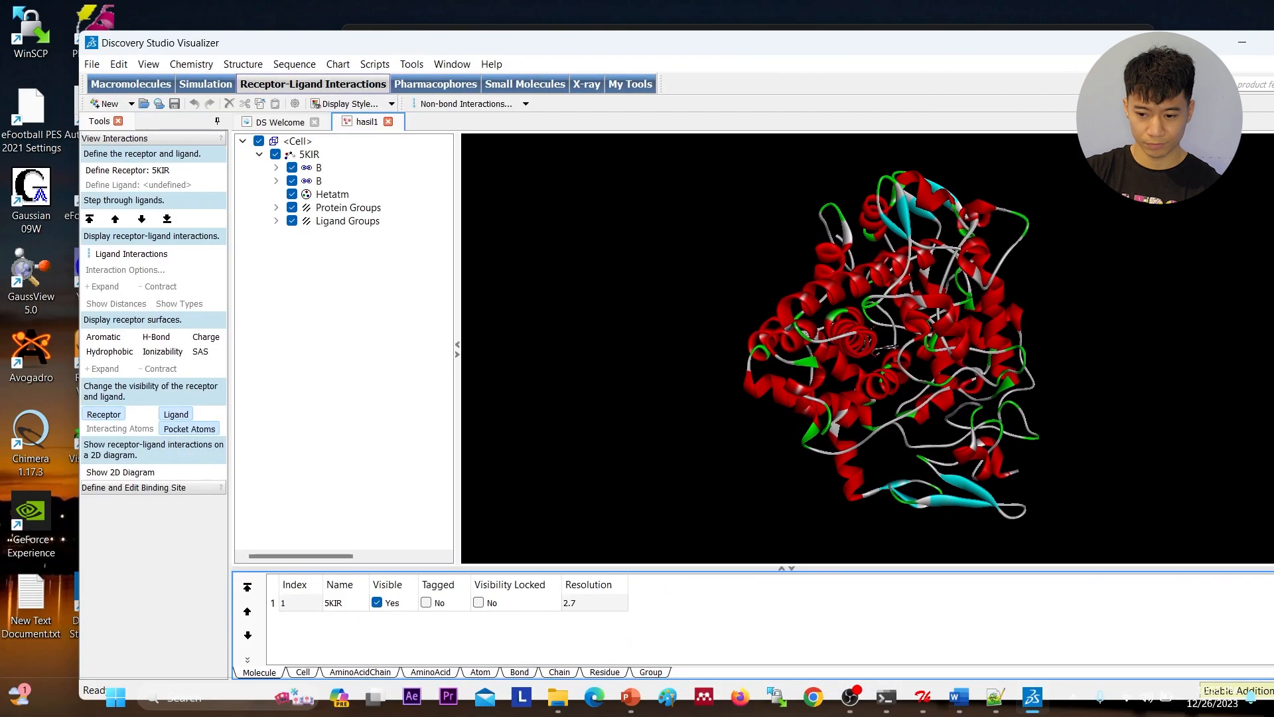
Step: Display the ligand interactions of the 5KIR complex and show them as a 2D diagram
{"action": "left_click", "coordinate": [157, 256]}
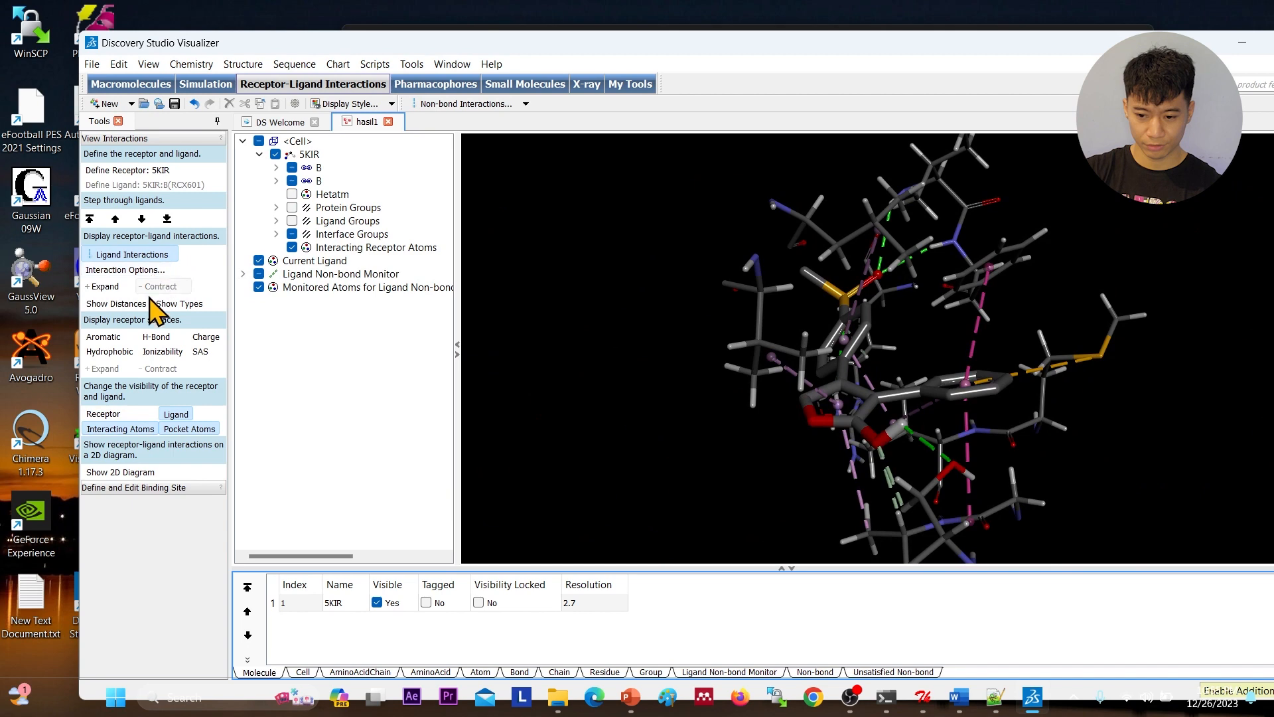
{"action": "left_click", "coordinate": [132, 473]}
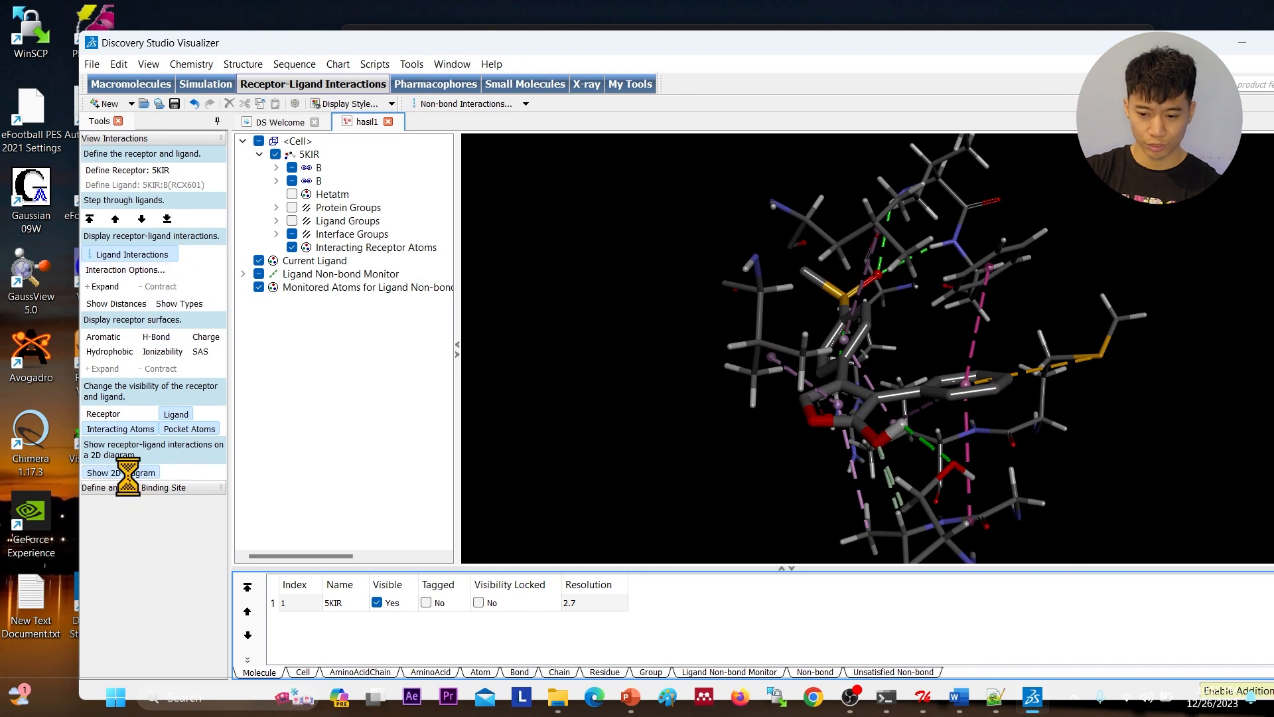